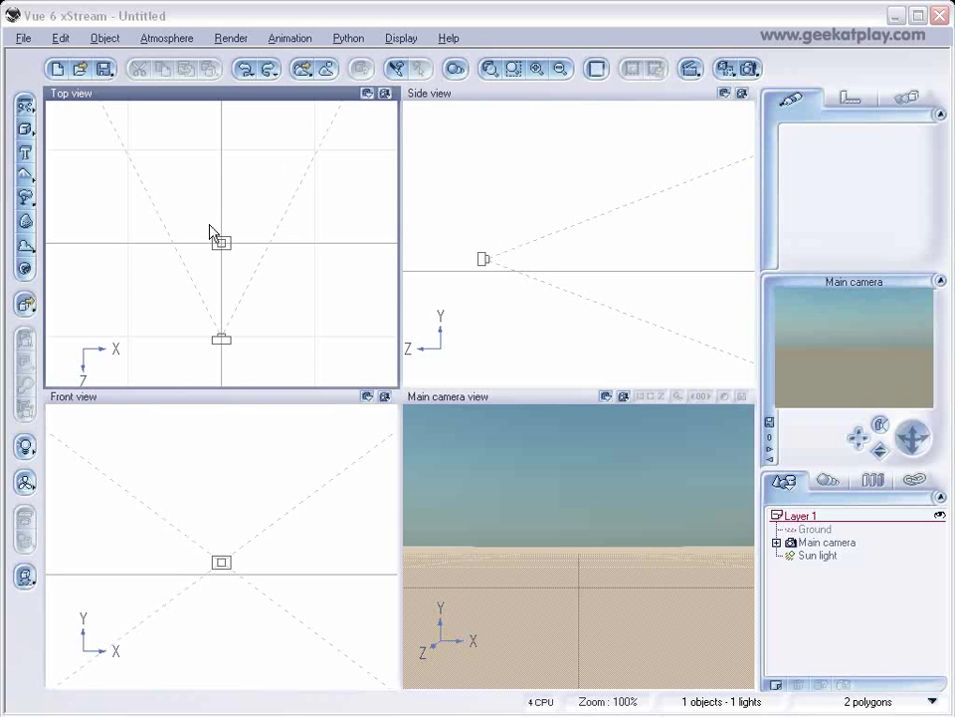
Step: Add a new terrain to the scene and open it in the Terrain Editor
{"action": "left_click", "coordinate": [25, 174]}
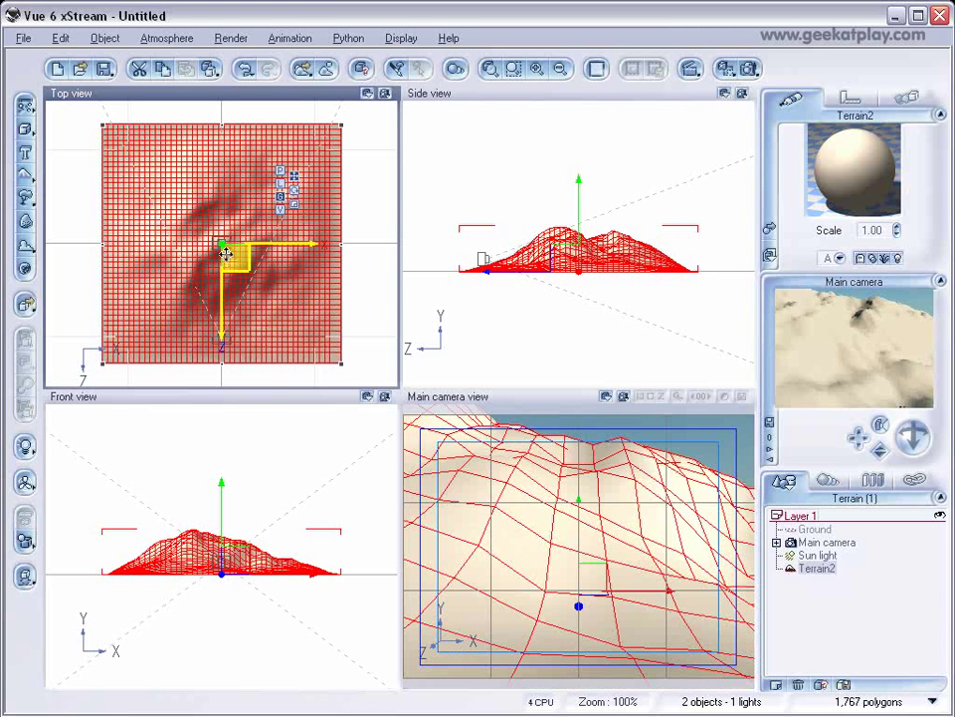
{"action": "right_click", "coordinate": [279, 299]}
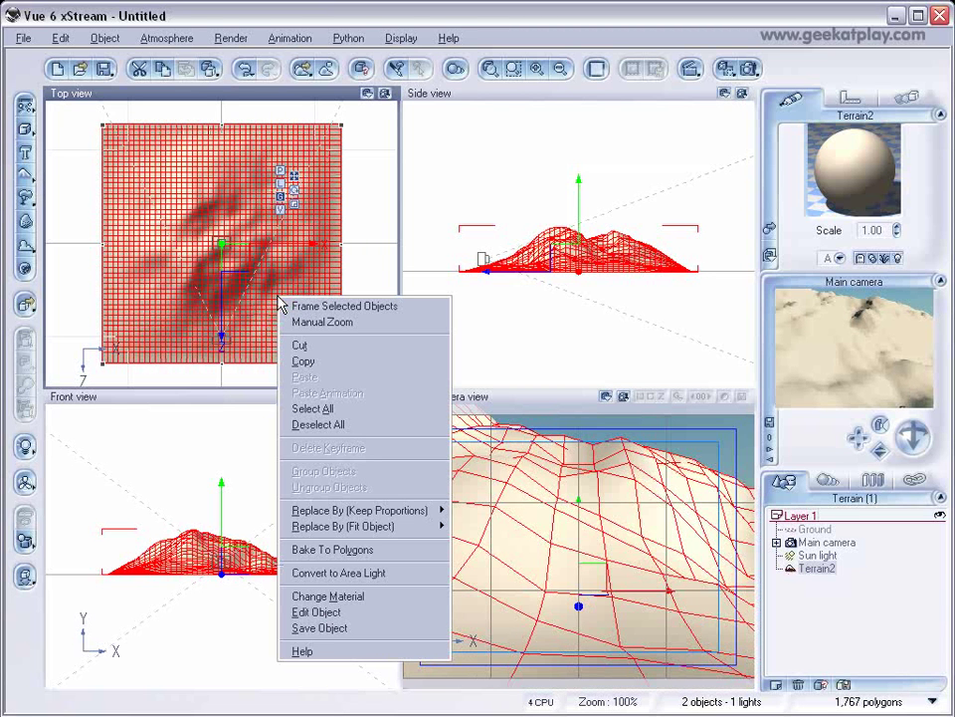
{"action": "left_click", "coordinate": [307, 611]}
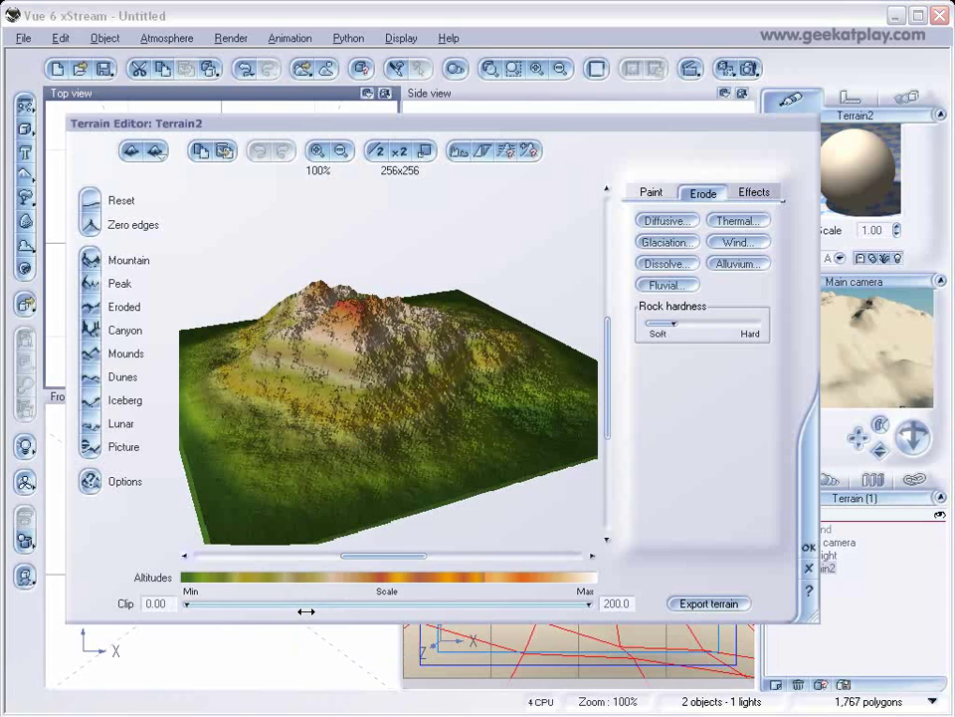
Step: Use the Paint tab's Dig brush to carve hollows across the mountain's slopes
{"action": "left_click_drag", "start_coordinate": [441, 341], "coordinate": [634, 266]}
{"action": "left_click", "coordinate": [651, 193]}
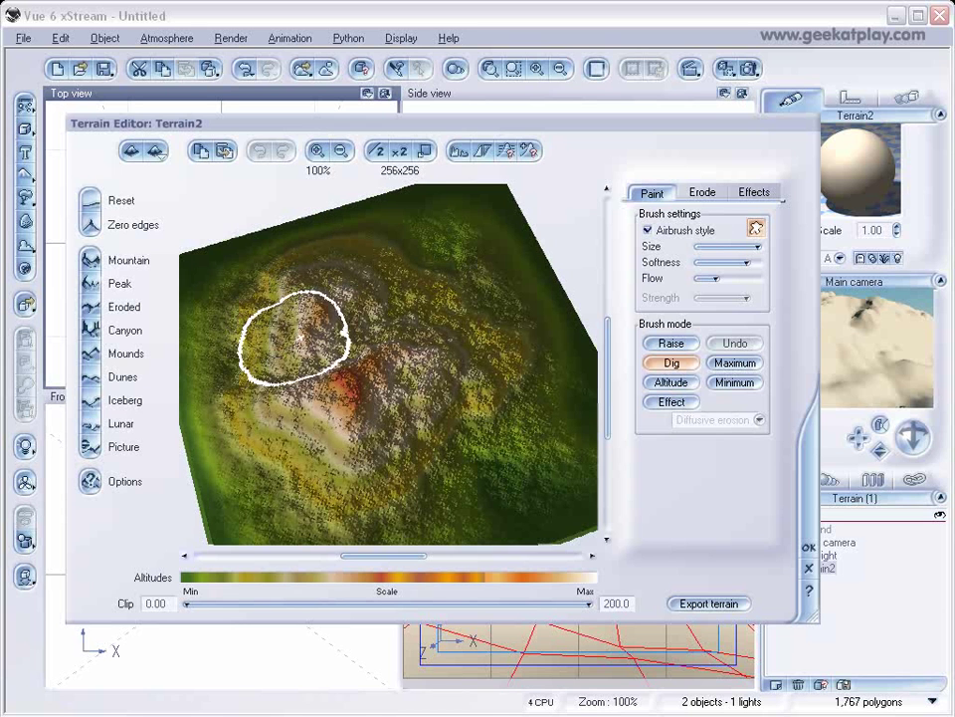
{"action": "mouse_move", "coordinate": [316, 369]}
{"action": "left_mouse_down"}
{"action": "mouse_move", "coordinate": [369, 397]}
{"action": "mouse_move", "coordinate": [345, 418]}
{"action": "left_mouse_up"}
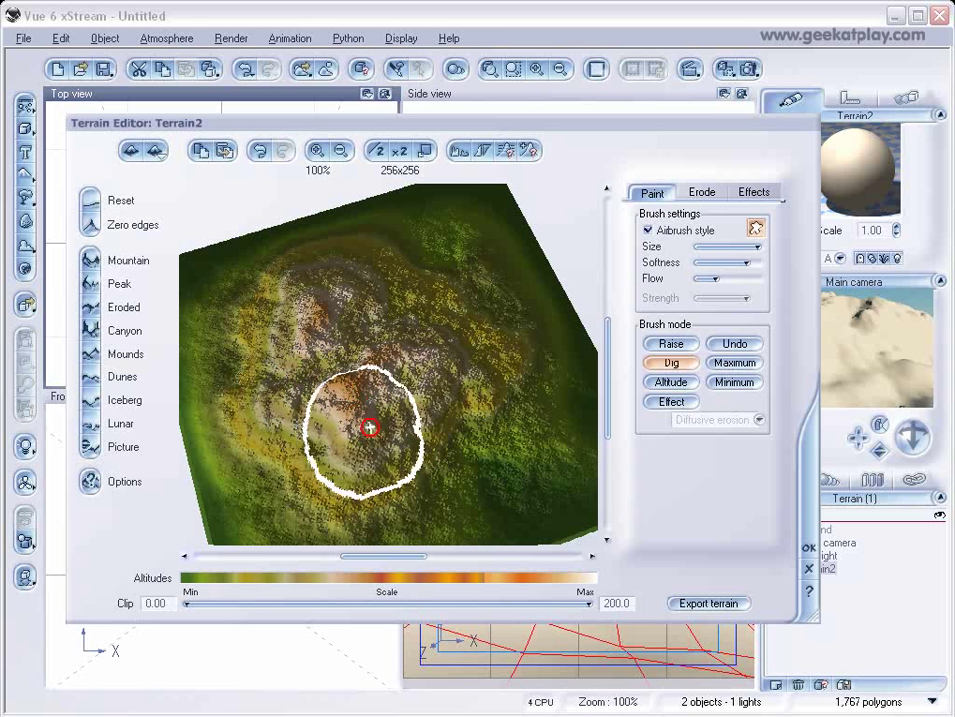
{"action": "mouse_move", "coordinate": [402, 389]}
{"action": "left_mouse_down"}
{"action": "mouse_move", "coordinate": [433, 372]}
{"action": "mouse_move", "coordinate": [370, 355]}
{"action": "mouse_move", "coordinate": [319, 312]}
{"action": "mouse_move", "coordinate": [304, 417]}
{"action": "mouse_move", "coordinate": [287, 391]}
{"action": "mouse_move", "coordinate": [324, 425]}
{"action": "mouse_move", "coordinate": [357, 419]}
{"action": "mouse_move", "coordinate": [349, 411]}
{"action": "mouse_move", "coordinate": [365, 383]}
{"action": "mouse_move", "coordinate": [377, 395]}
{"action": "mouse_move", "coordinate": [477, 385]}
{"action": "mouse_move", "coordinate": [414, 485]}
{"action": "left_mouse_up"}
{"action": "mouse_move", "coordinate": [495, 420]}
{"action": "right_mouse_down"}
{"action": "mouse_move", "coordinate": [486, 437]}
{"action": "mouse_move", "coordinate": [468, 393]}
{"action": "right_mouse_up"}
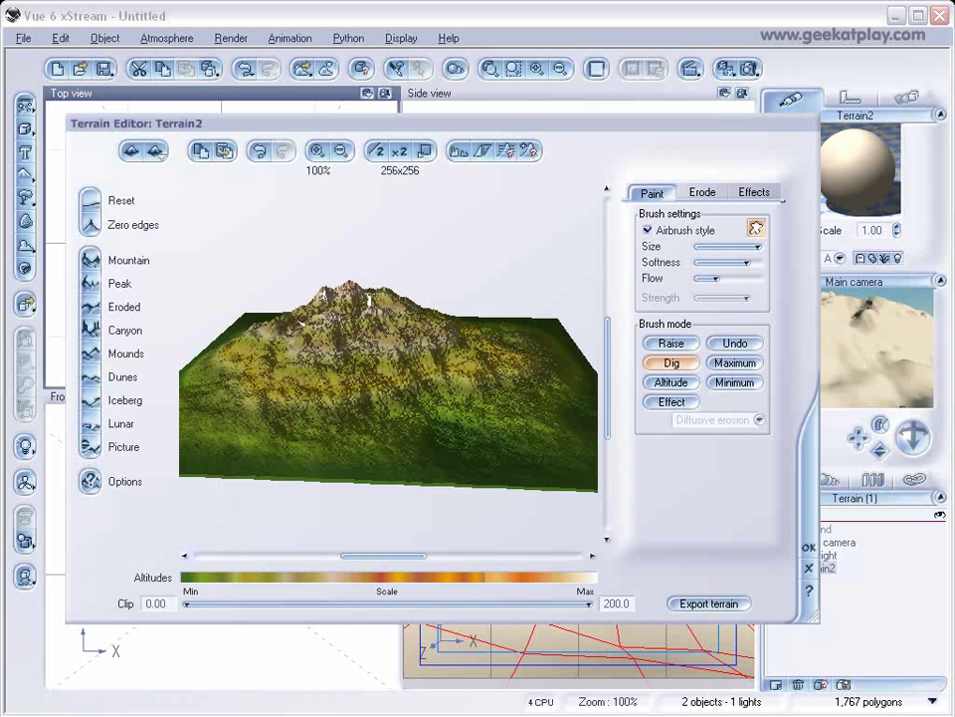
{"action": "left_click_drag", "start_coordinate": [325, 294], "coordinate": [408, 304]}
{"action": "right_click_drag", "start_coordinate": [436, 337], "coordinate": [454, 392]}
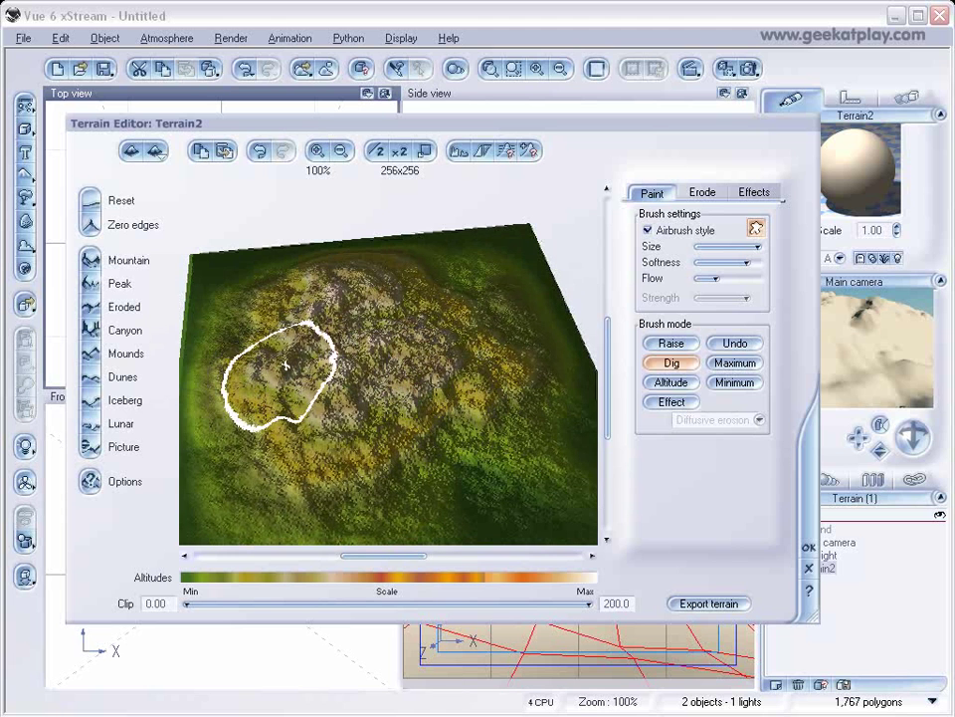
{"action": "mouse_move", "coordinate": [286, 359]}
{"action": "left_mouse_down"}
{"action": "mouse_move", "coordinate": [294, 368]}
{"action": "mouse_move", "coordinate": [261, 370]}
{"action": "mouse_move", "coordinate": [460, 374]}
{"action": "mouse_move", "coordinate": [406, 328]}
{"action": "mouse_move", "coordinate": [518, 388]}
{"action": "left_mouse_up"}
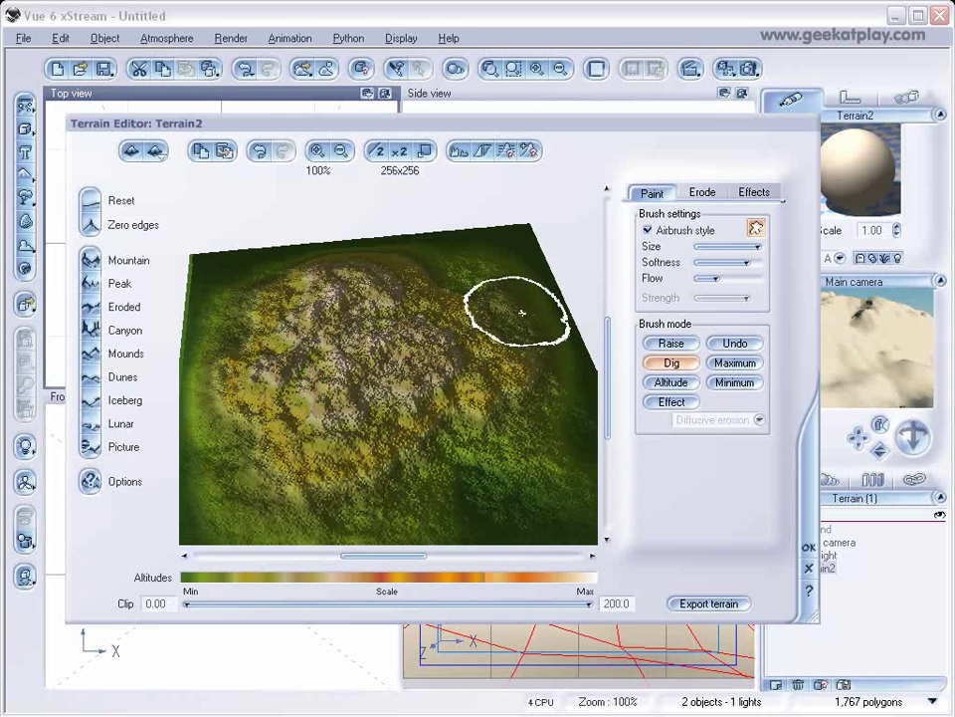
{"action": "mouse_move", "coordinate": [514, 325]}
{"action": "left_mouse_down"}
{"action": "mouse_move", "coordinate": [317, 343]}
{"action": "mouse_move", "coordinate": [298, 329]}
{"action": "left_mouse_up"}
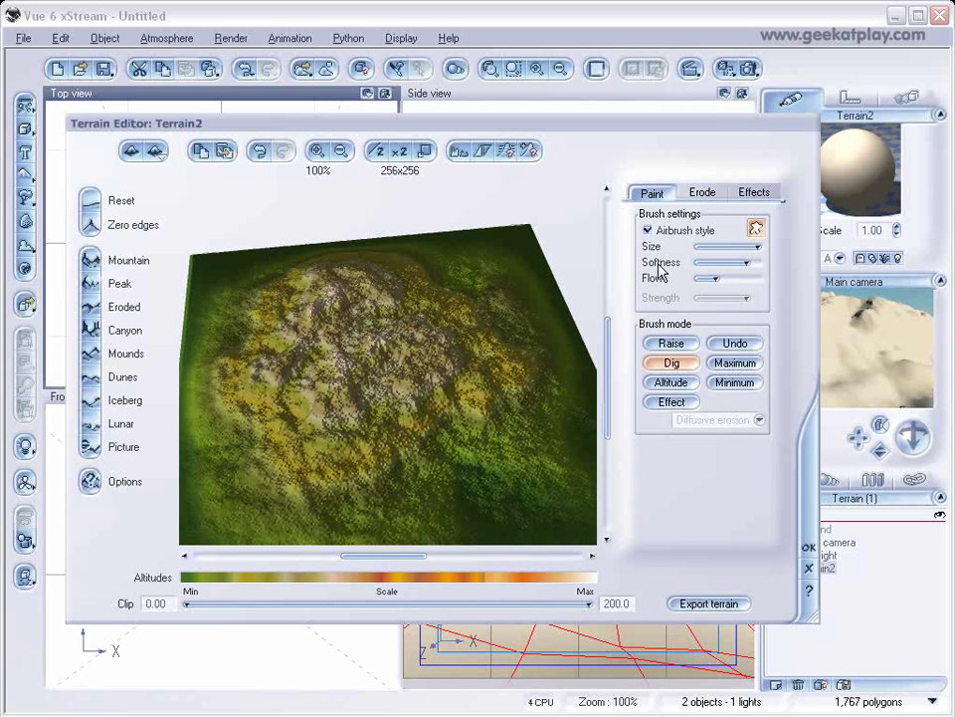
Step: Apply Diffusive erosion three times to Terrain2, then accept the edits with OK
{"action": "left_click", "coordinate": [704, 195]}
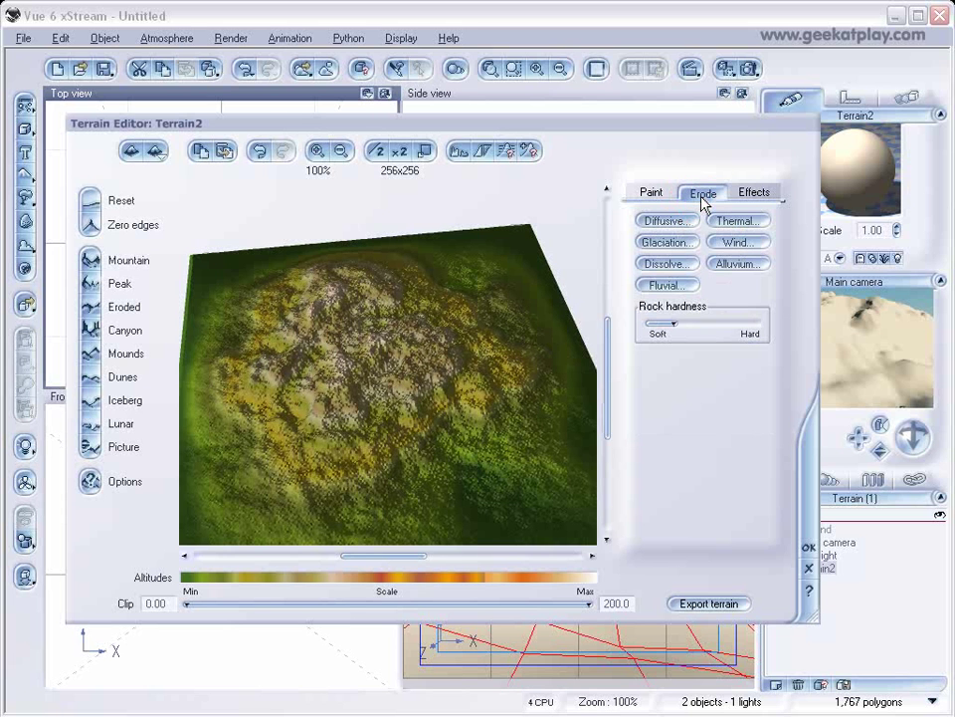
{"action": "left_click", "coordinate": [657, 222]}
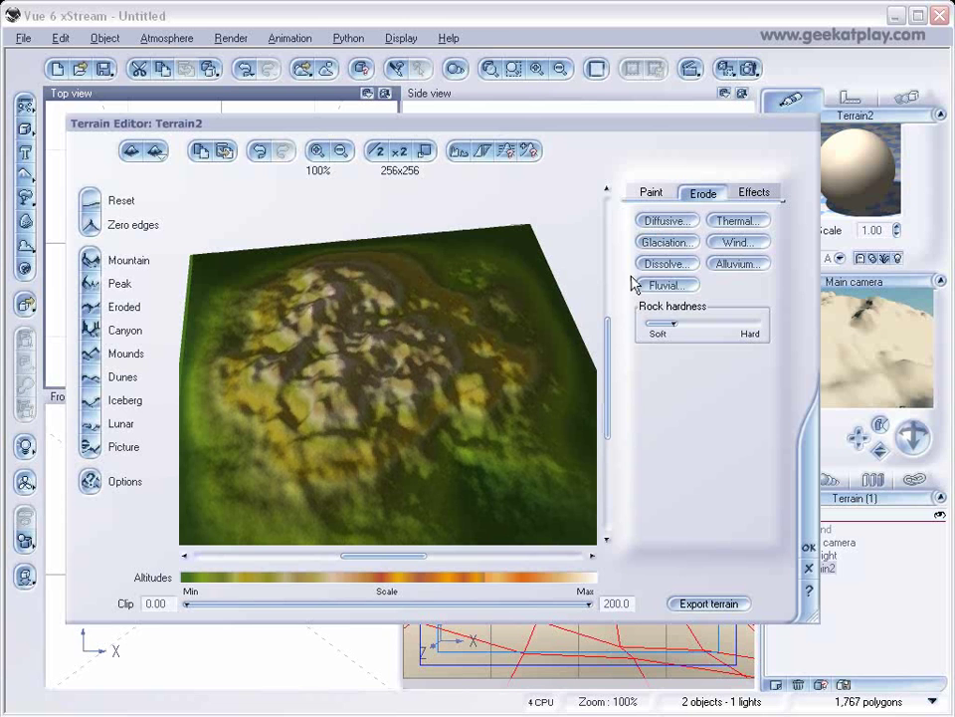
{"action": "left_click", "coordinate": [676, 224]}
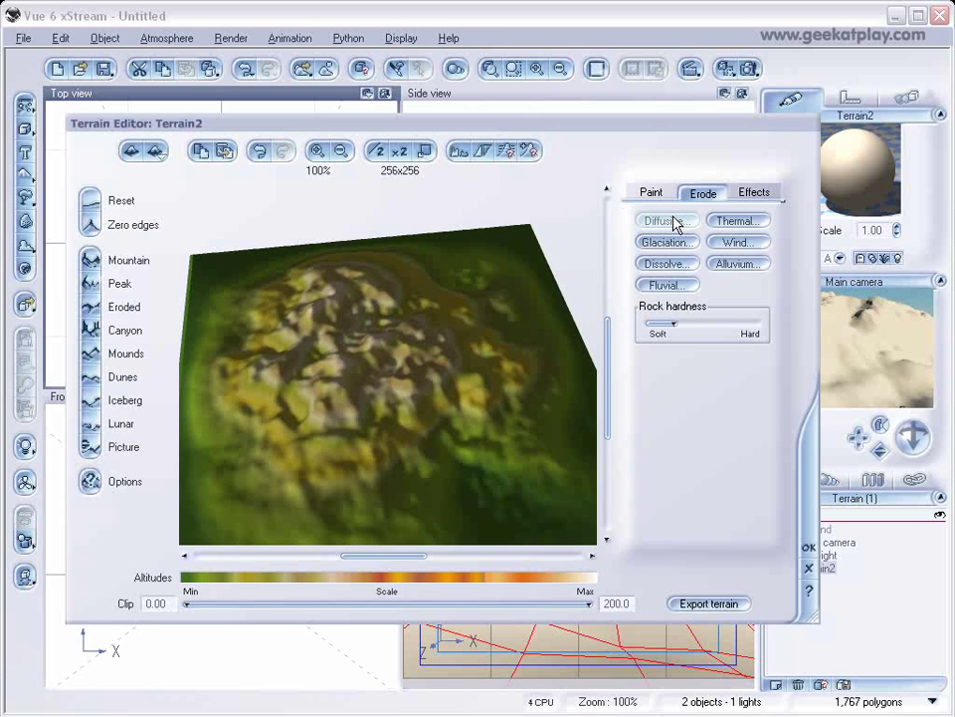
{"action": "mouse_move", "coordinate": [511, 405]}
{"action": "left_mouse_down"}
{"action": "mouse_move", "coordinate": [498, 368]}
{"action": "mouse_move", "coordinate": [527, 401]}
{"action": "left_mouse_up"}
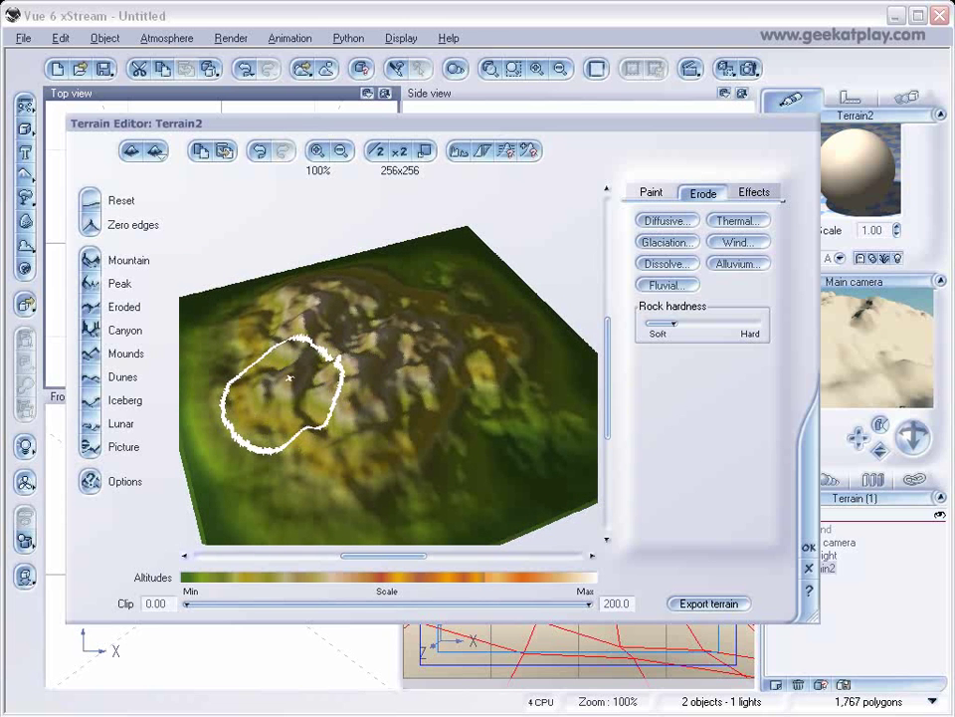
{"action": "left_click", "coordinate": [665, 221]}
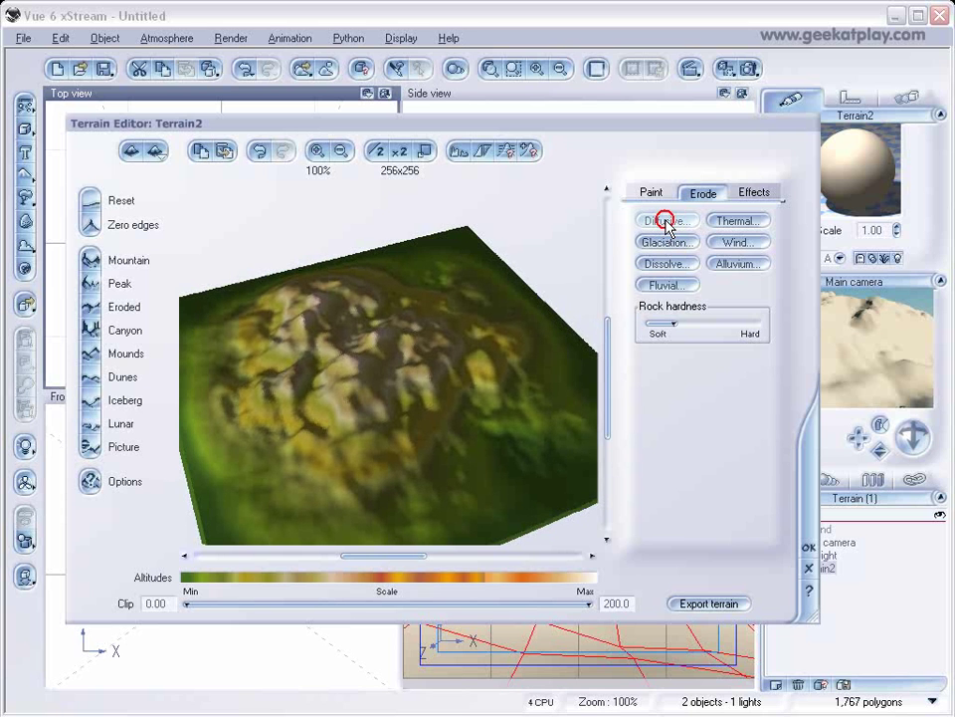
{"action": "mouse_move", "coordinate": [504, 433]}
{"action": "right_mouse_down"}
{"action": "mouse_move", "coordinate": [494, 402]}
{"action": "mouse_move", "coordinate": [528, 420]}
{"action": "mouse_move", "coordinate": [506, 461]}
{"action": "mouse_move", "coordinate": [457, 423]}
{"action": "mouse_move", "coordinate": [454, 430]}
{"action": "right_mouse_up"}
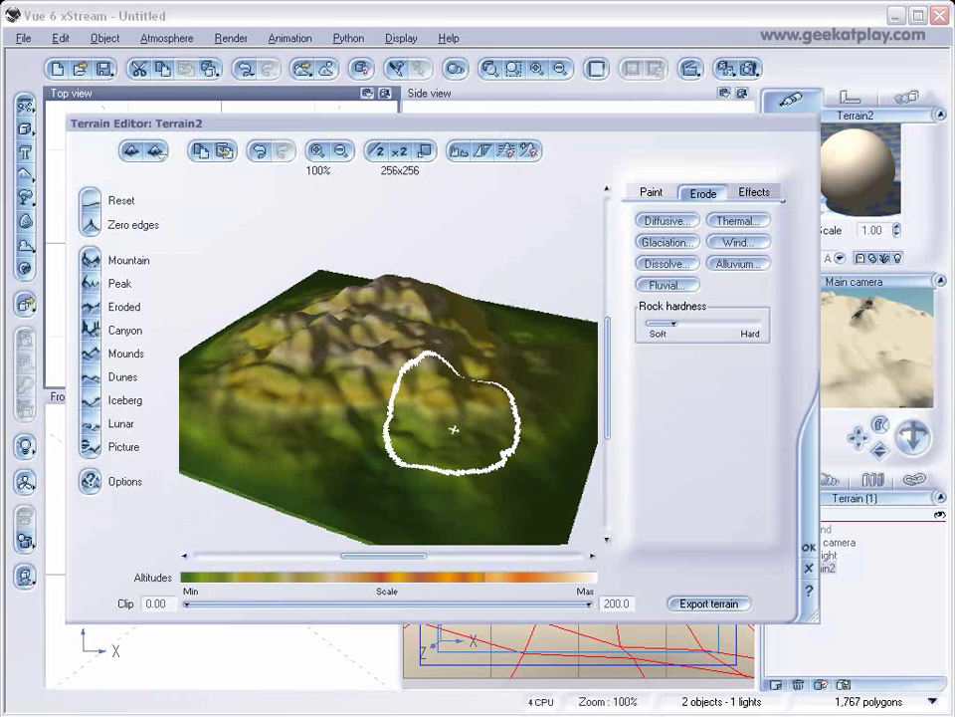
{"action": "left_click", "coordinate": [808, 551]}
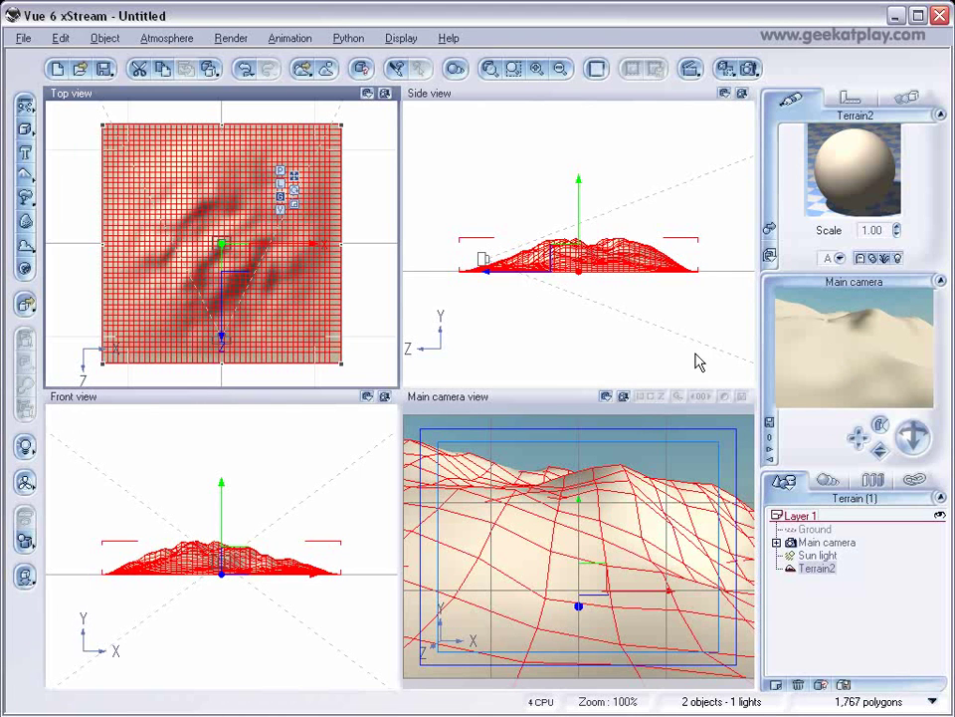
Step: In the Side view, drop Terrain2 to the ground and squash its height into low hills
{"action": "left_click", "coordinate": [587, 249]}
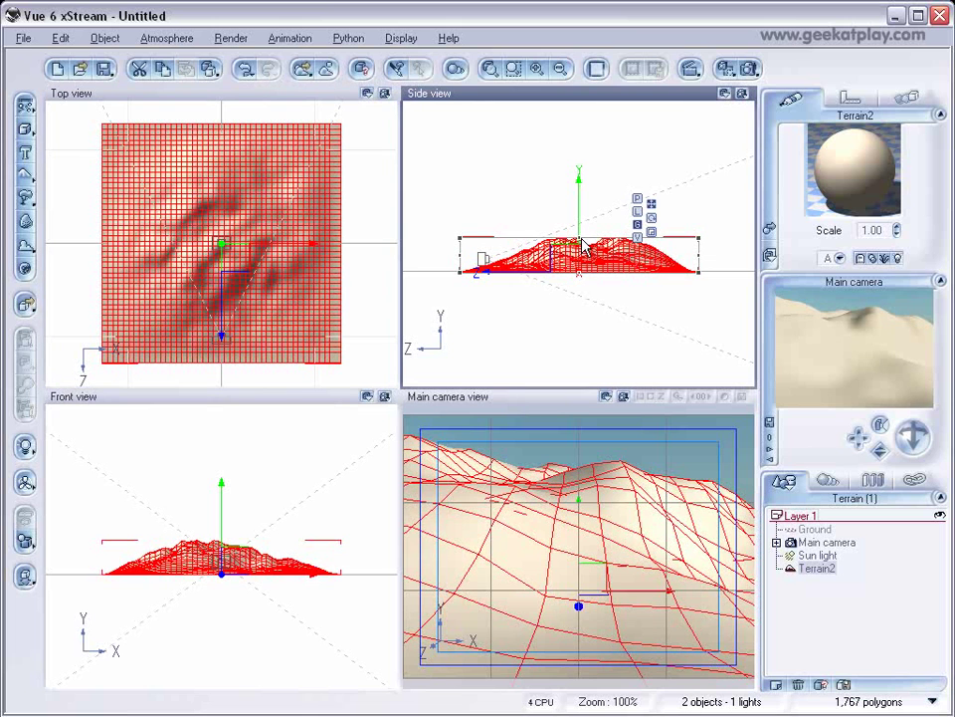
{"action": "left_click", "coordinate": [588, 237]}
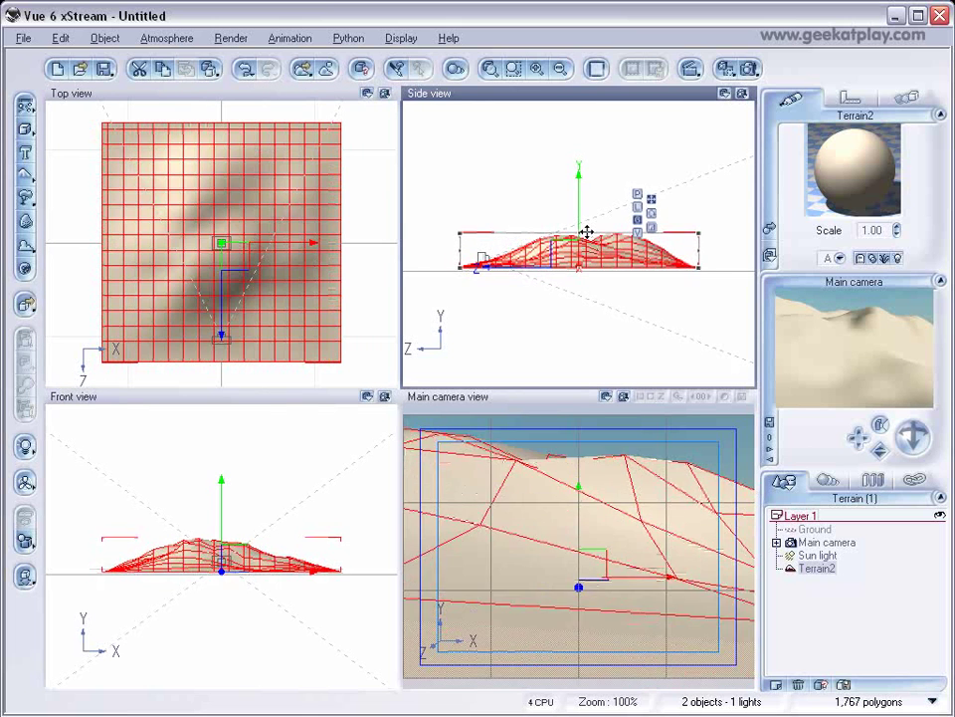
{"action": "left_click", "coordinate": [24, 576]}
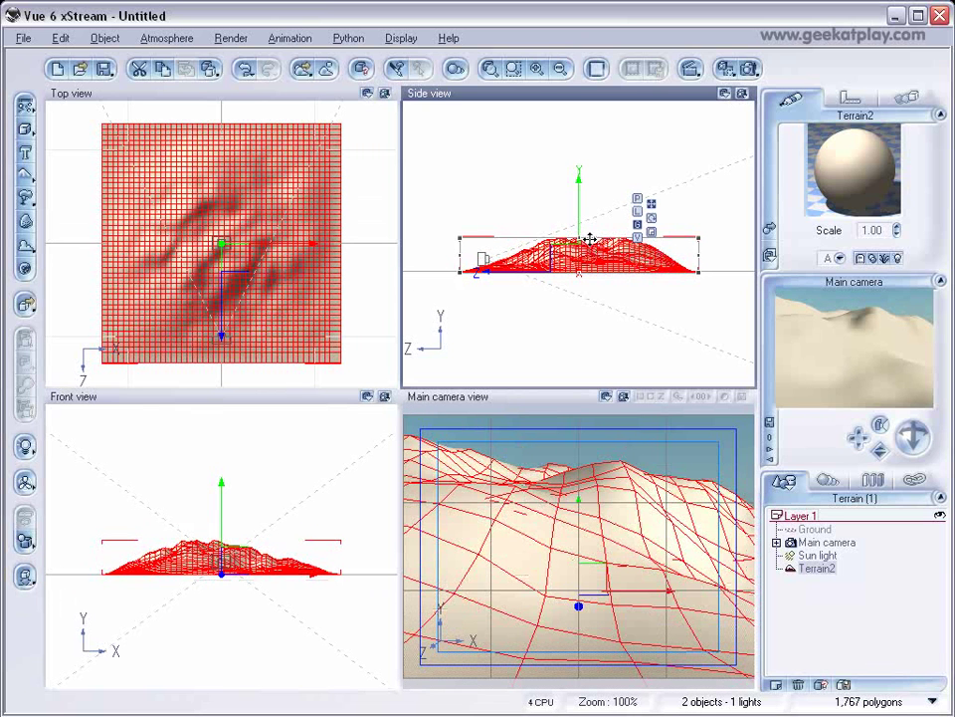
{"action": "left_click_drag", "start_coordinate": [578, 239], "coordinate": [576, 252]}
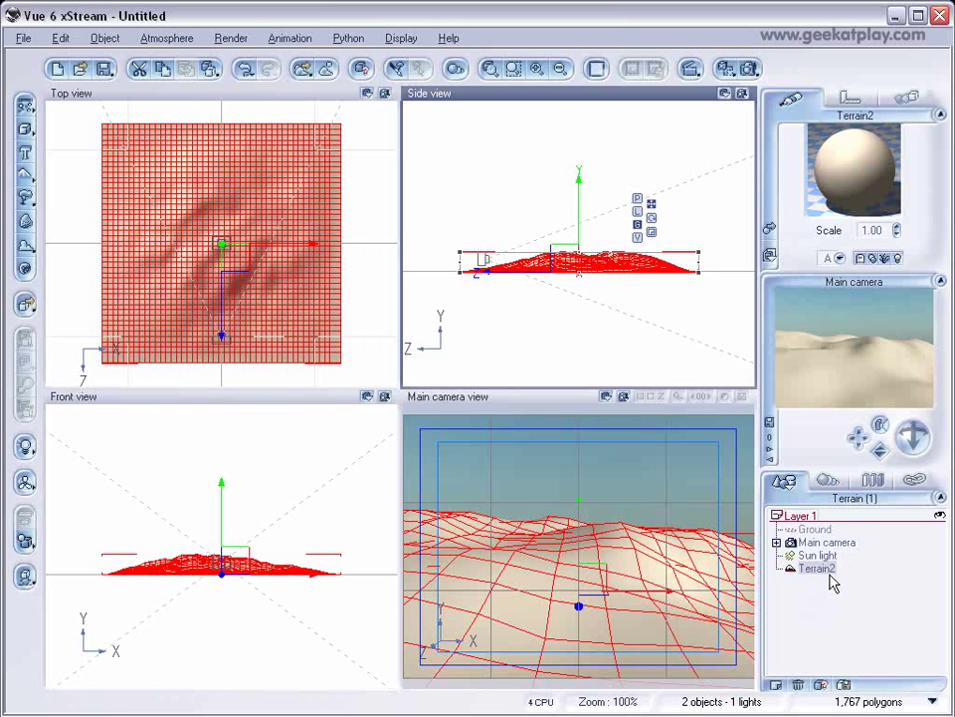
Step: Load the Vegetation material onto Terrain2 and open it in the material editor
{"action": "right_click", "coordinate": [844, 159]}
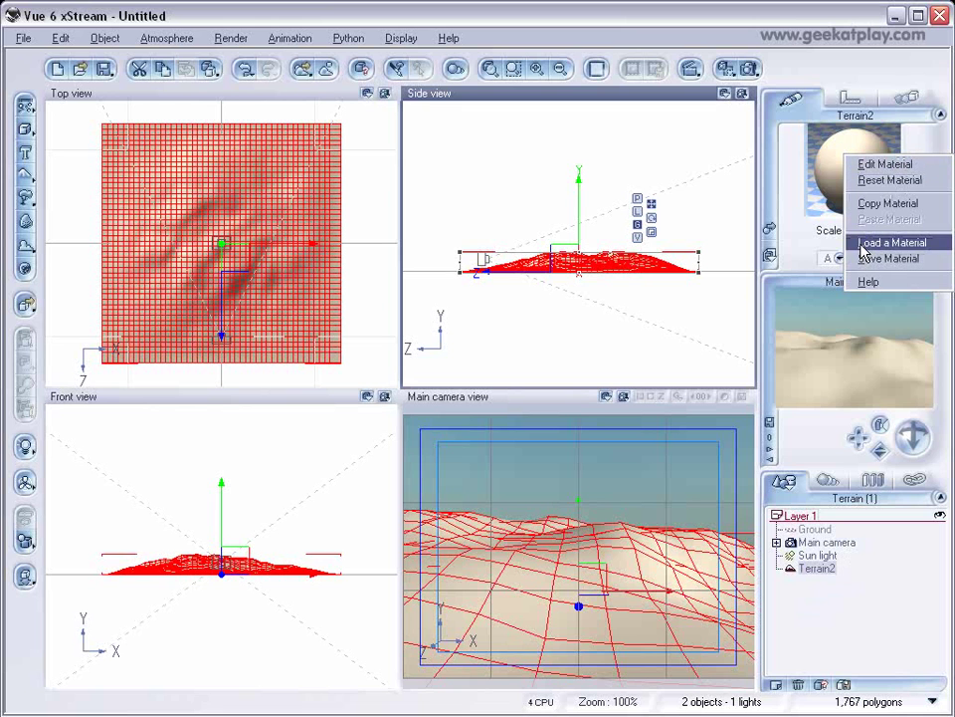
{"action": "left_click", "coordinate": [862, 245]}
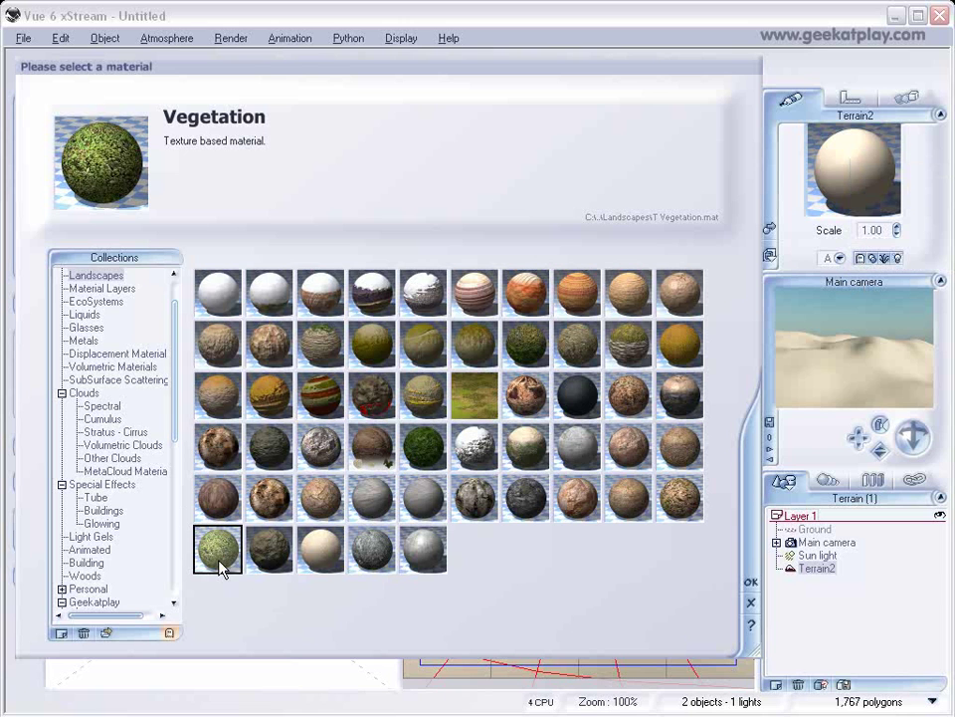
{"action": "left_click", "coordinate": [752, 580]}
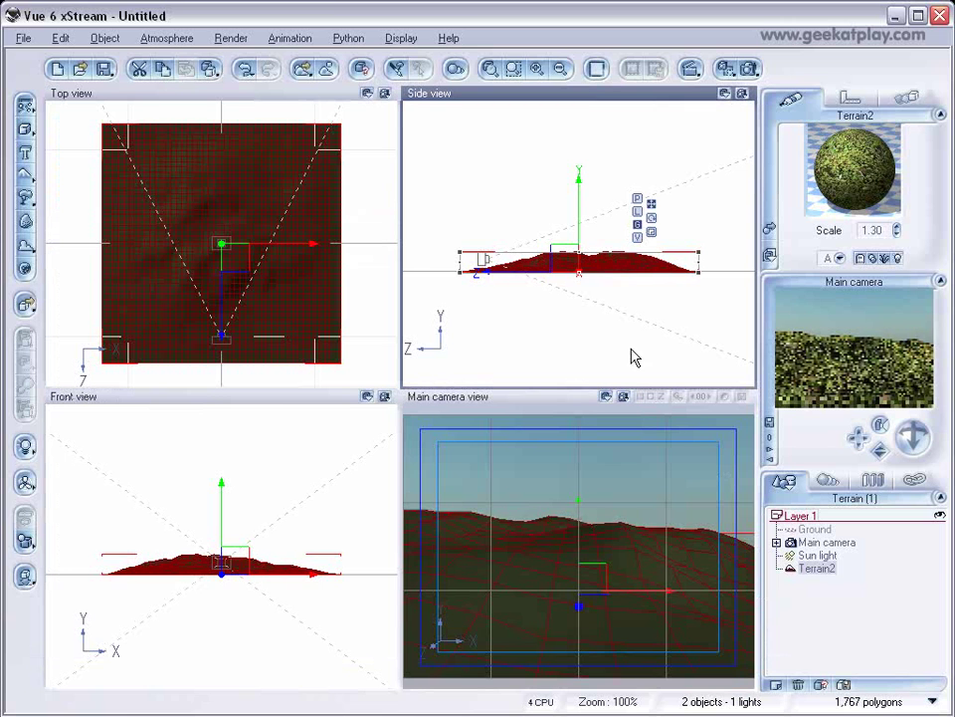
{"action": "right_click", "coordinate": [825, 144]}
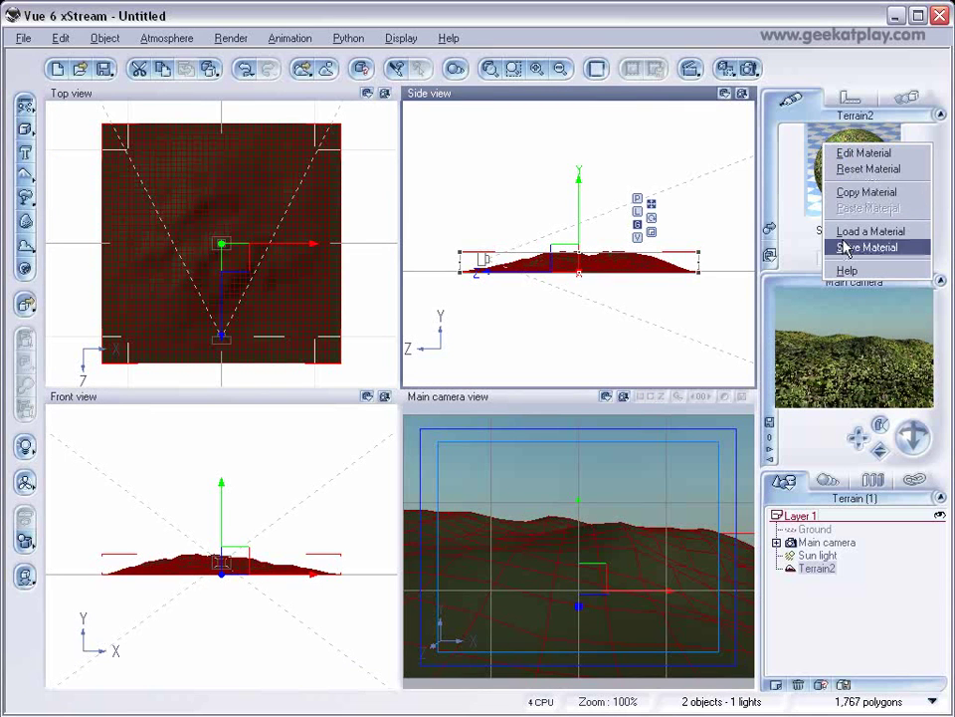
{"action": "left_click", "coordinate": [844, 152]}
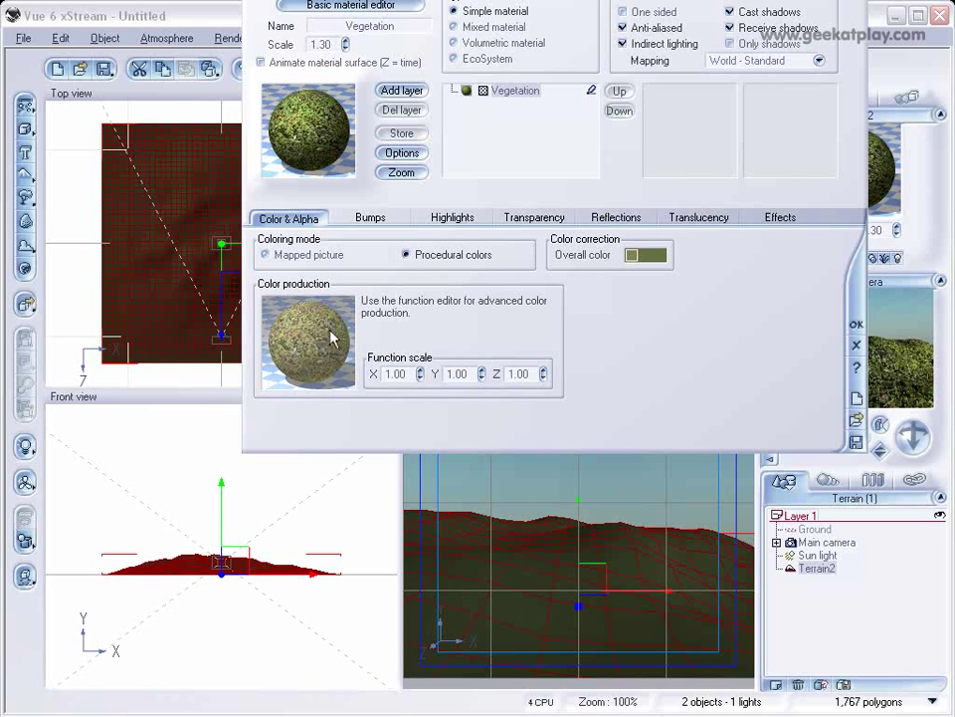
Step: Convert the Vegetation material to an EcoSystem and choose Add > Plant in its General settings
{"action": "left_click", "coordinate": [459, 62]}
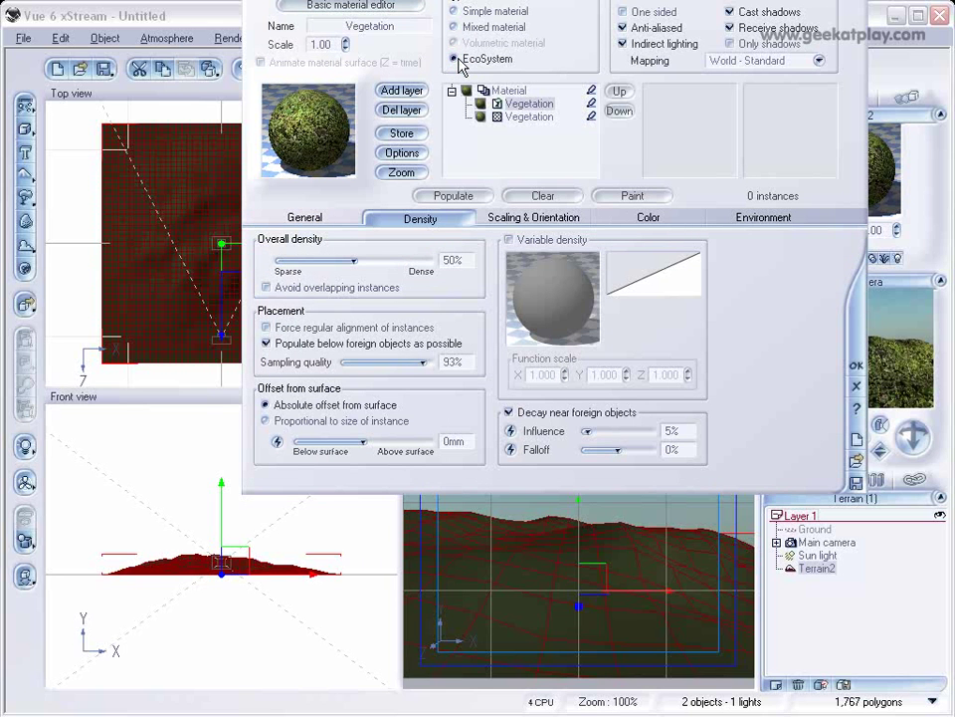
{"action": "left_click", "coordinate": [305, 219]}
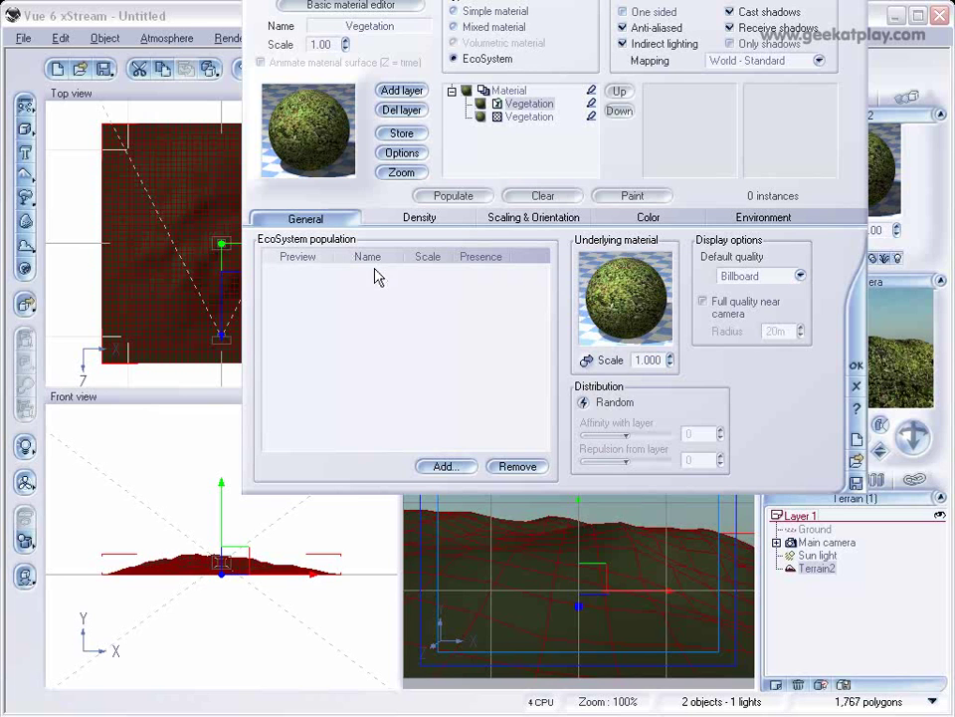
{"action": "left_click", "coordinate": [447, 467]}
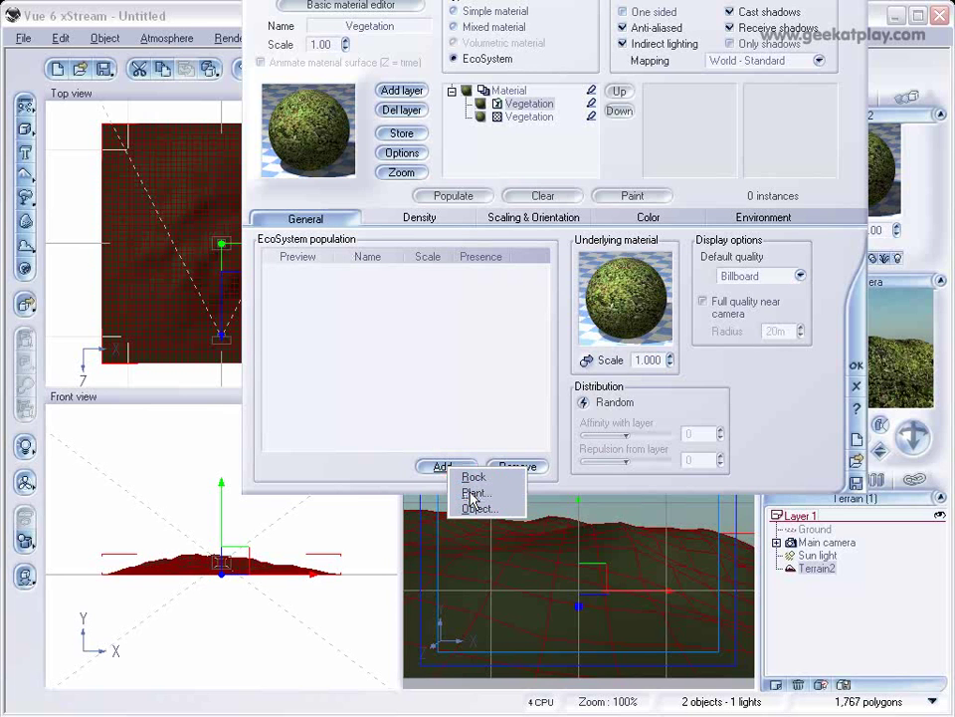
{"action": "left_click", "coordinate": [474, 493]}
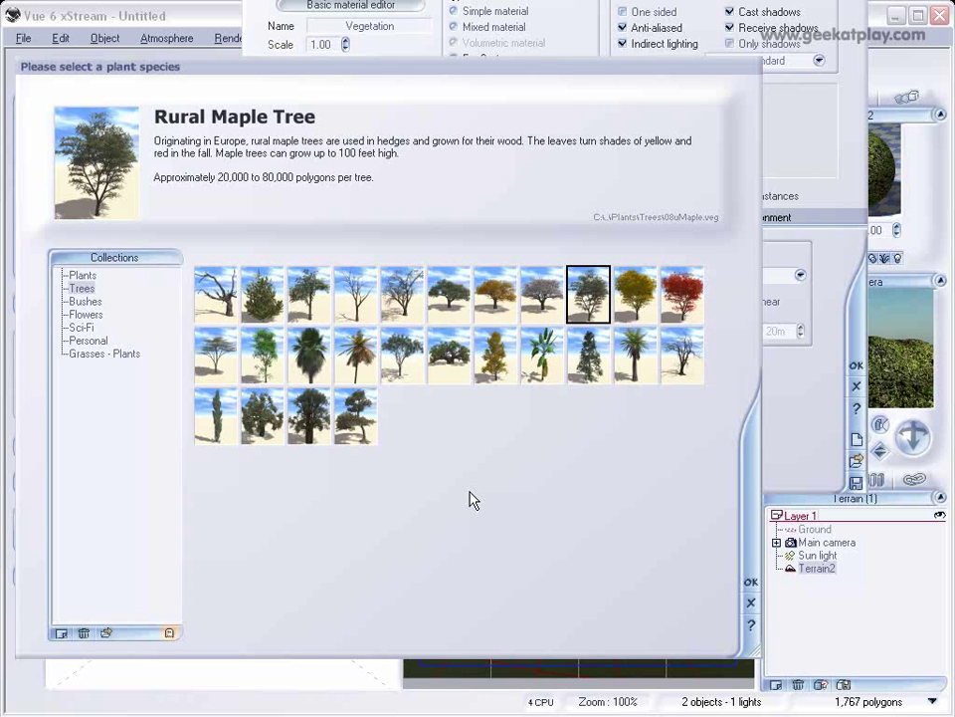
Step: Confirm Rural Maple Tree, then add Yellow Maple Tree and Red Maple Tree as EcoSystem species
{"action": "left_click", "coordinate": [751, 585]}
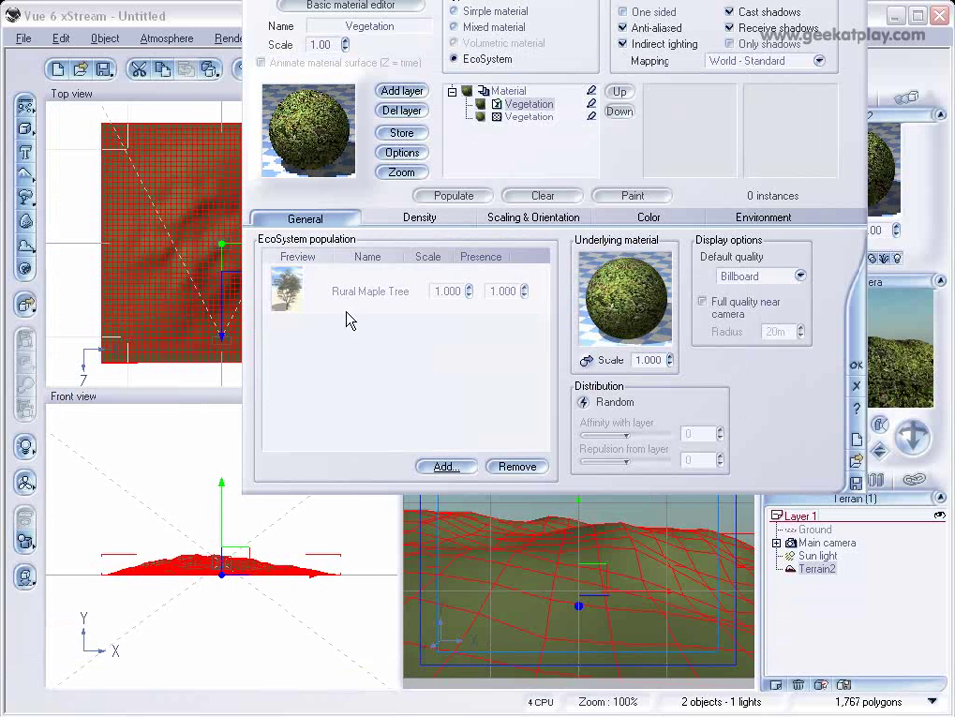
{"action": "left_click", "coordinate": [440, 468]}
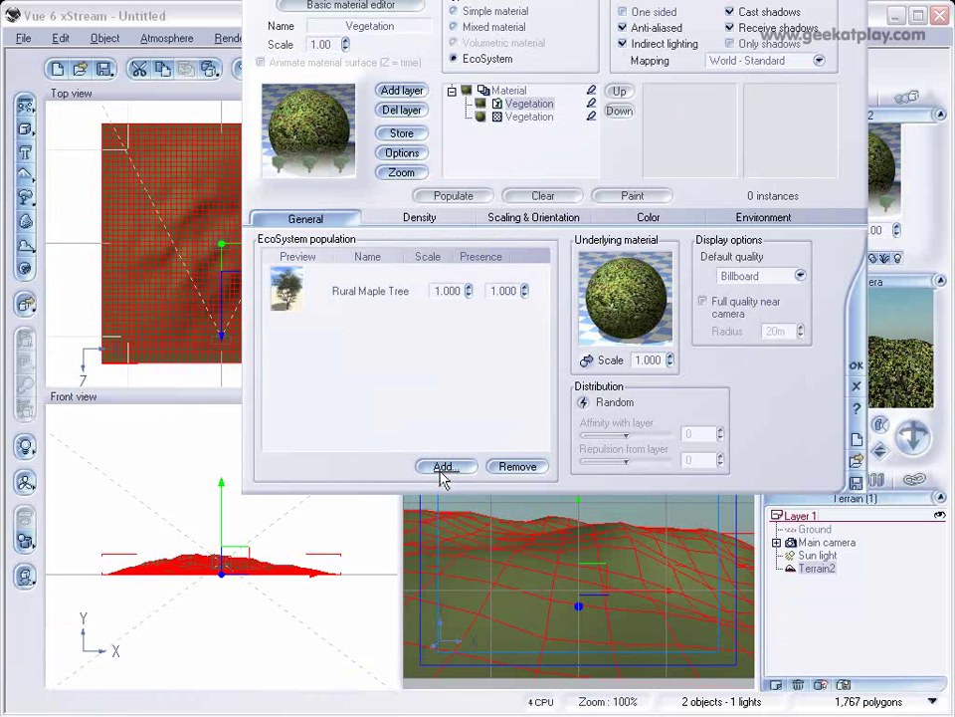
{"action": "left_click", "coordinate": [464, 493]}
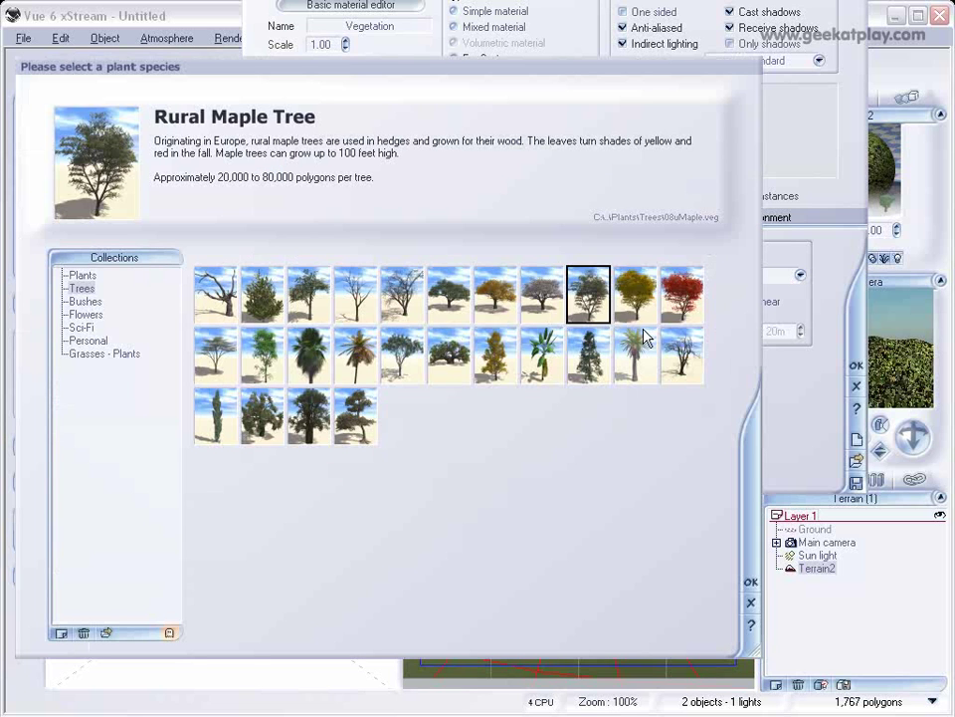
{"action": "left_click", "coordinate": [634, 297]}
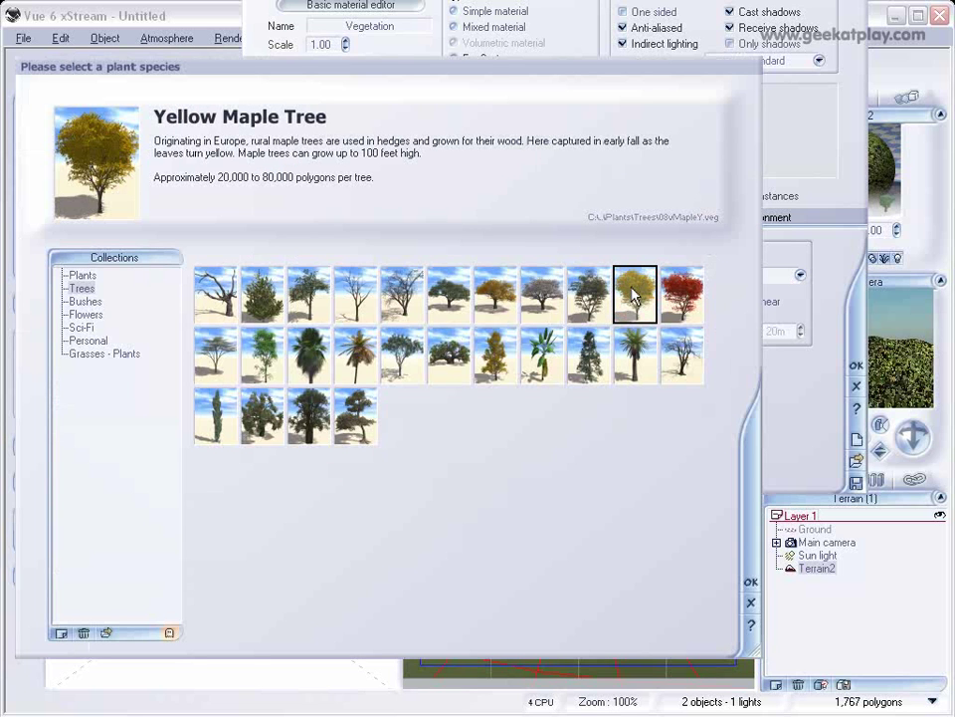
{"action": "left_click", "coordinate": [751, 586]}
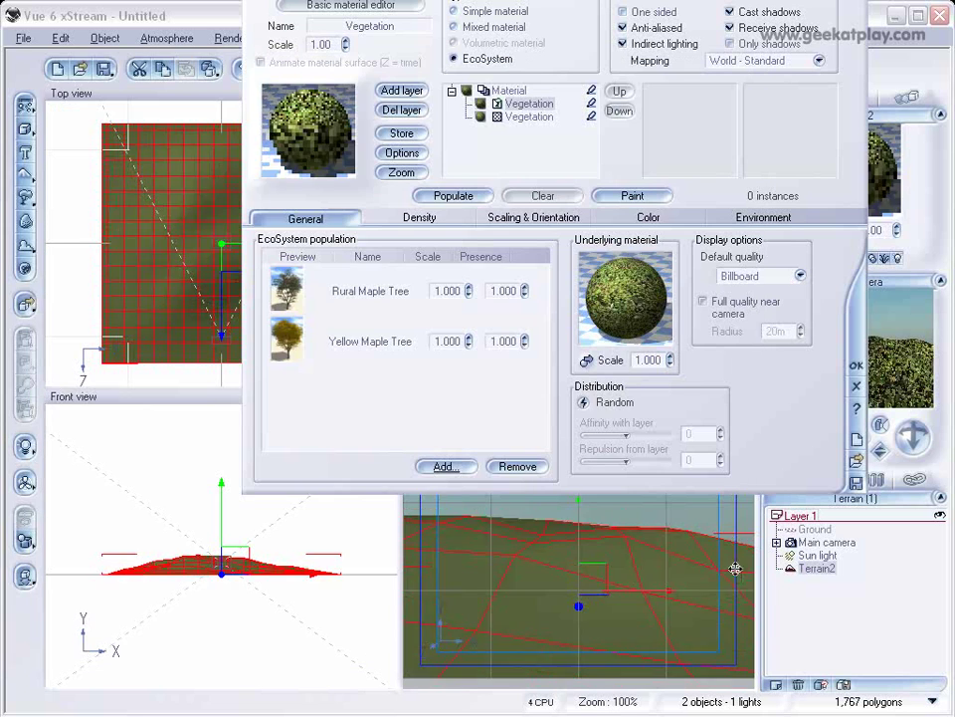
{"action": "left_click", "coordinate": [460, 468]}
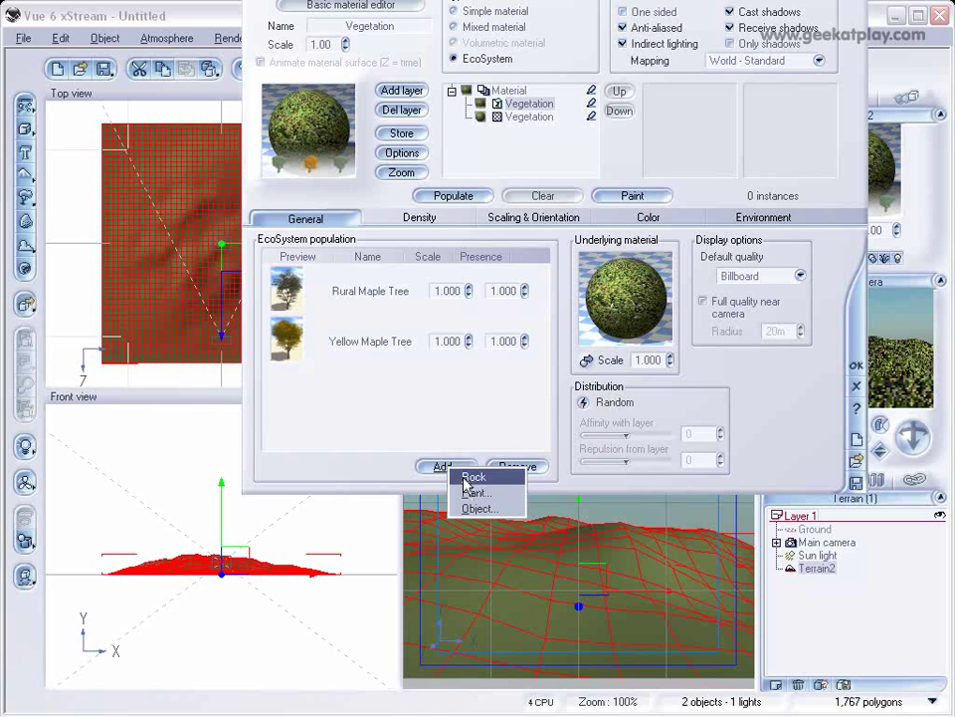
{"action": "left_click", "coordinate": [469, 492]}
{"action": "left_click", "coordinate": [680, 303]}
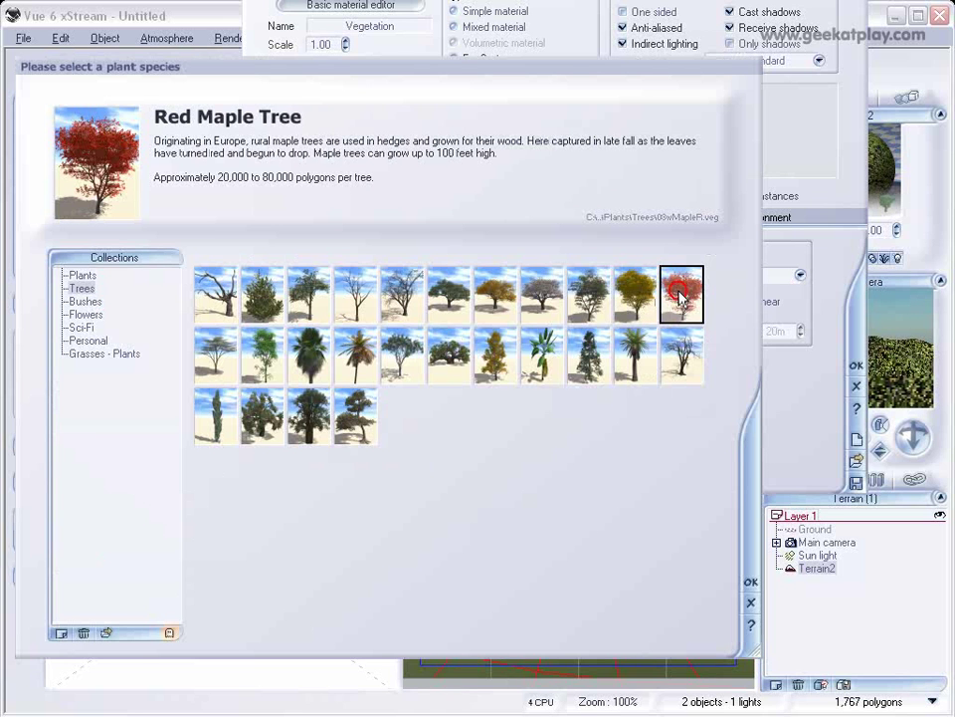
{"action": "left_click", "coordinate": [749, 583]}
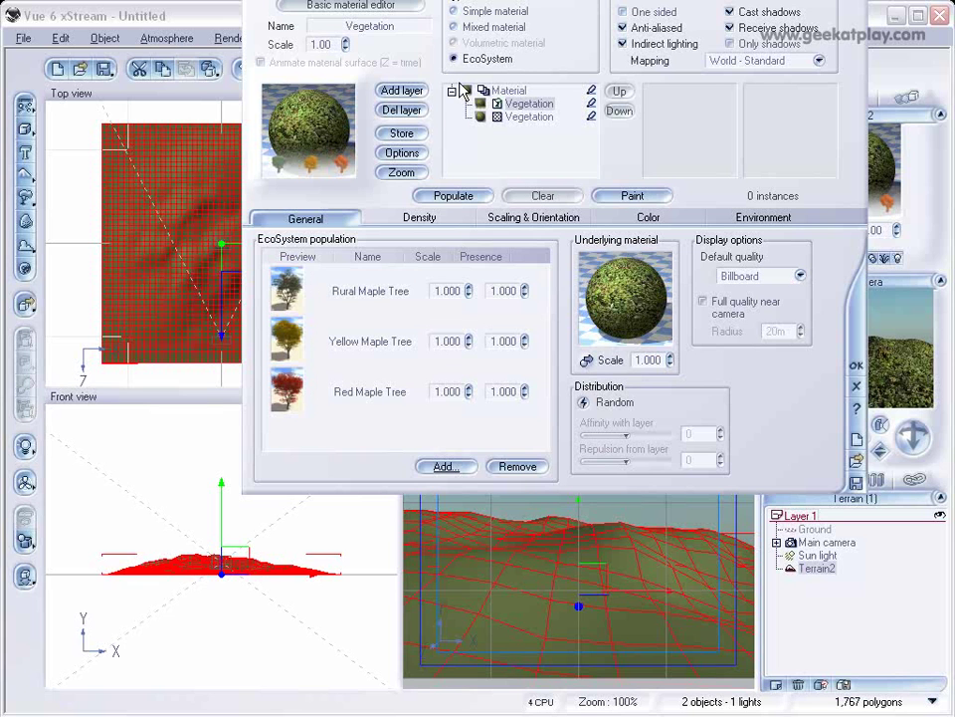
Step: Populate the terrain with six maple trees and move the material editor aside
{"action": "left_click", "coordinate": [459, 196]}
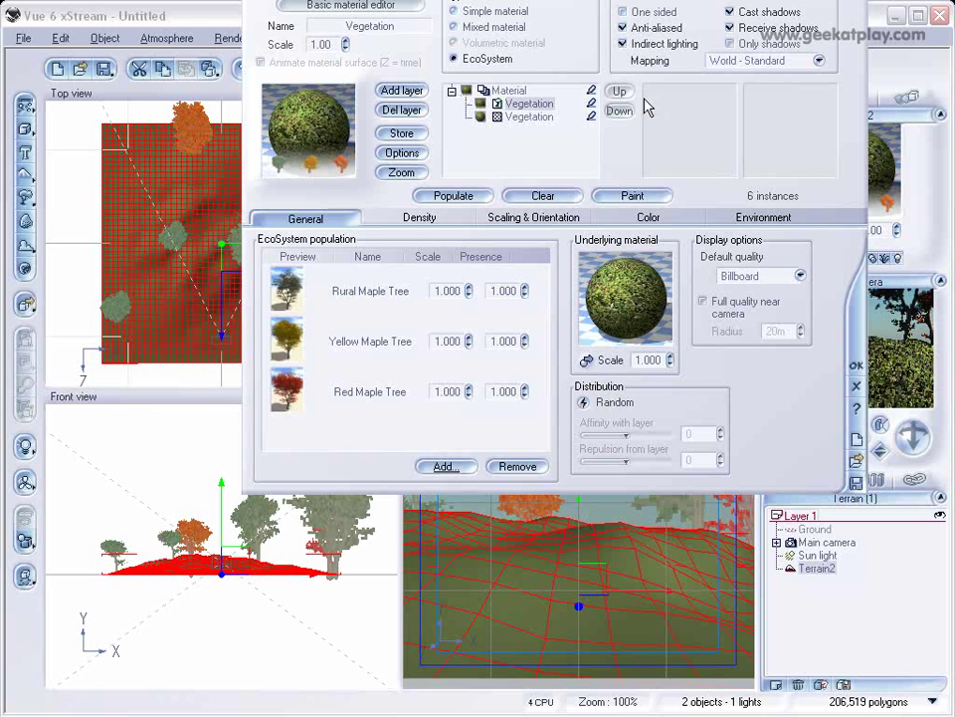
{"action": "left_click_drag", "start_coordinate": [565, 1], "coordinate": [645, 43]}
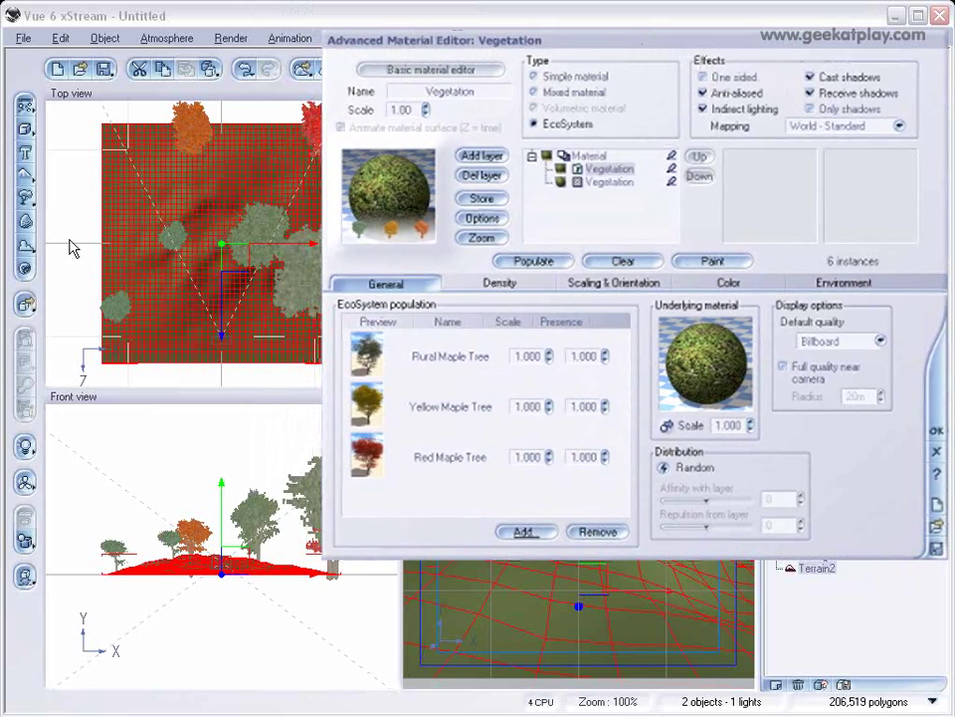
{"action": "left_click_drag", "start_coordinate": [757, 57], "coordinate": [685, 46]}
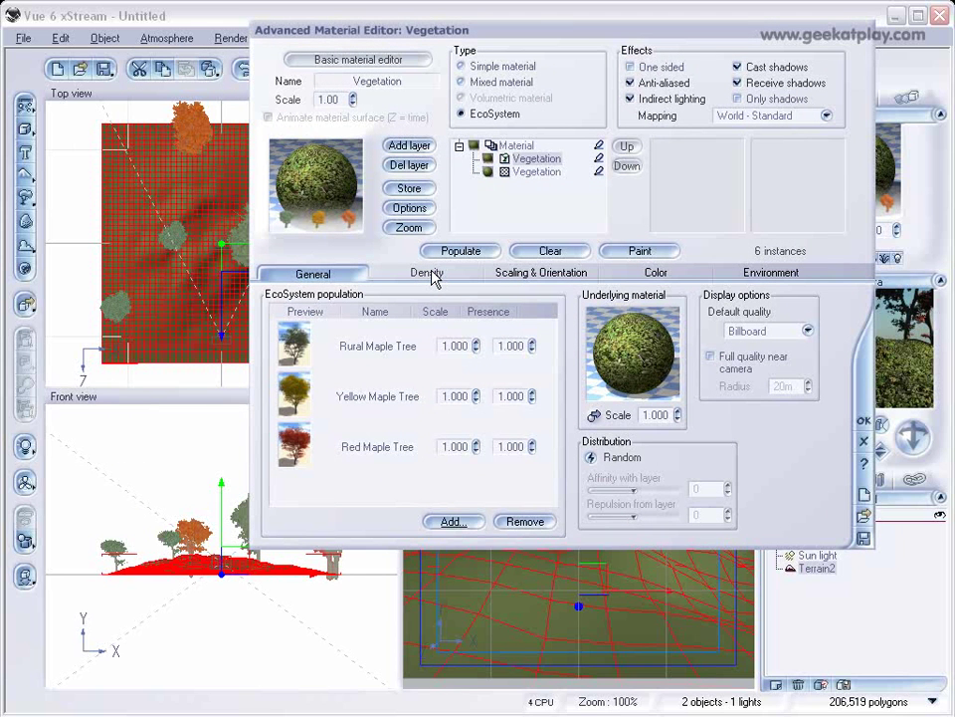
Step: Shrink the maples slightly, raise the overall density and repopulate the terrain
{"action": "left_click", "coordinate": [514, 275]}
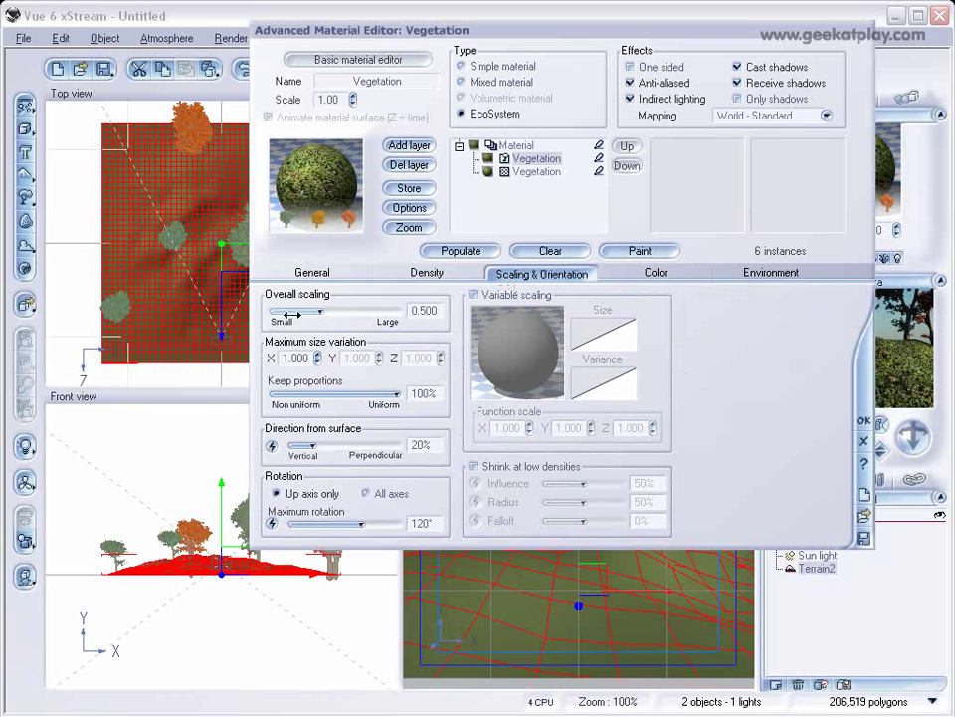
{"action": "left_click_drag", "start_coordinate": [322, 322], "coordinate": [320, 320]}
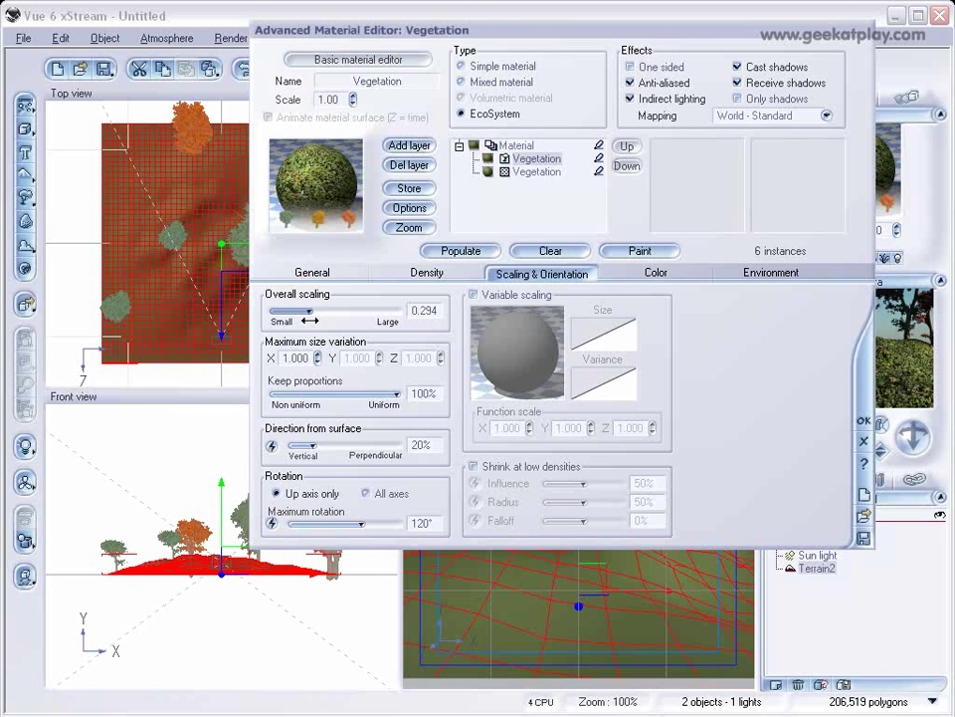
{"action": "left_click", "coordinate": [426, 280]}
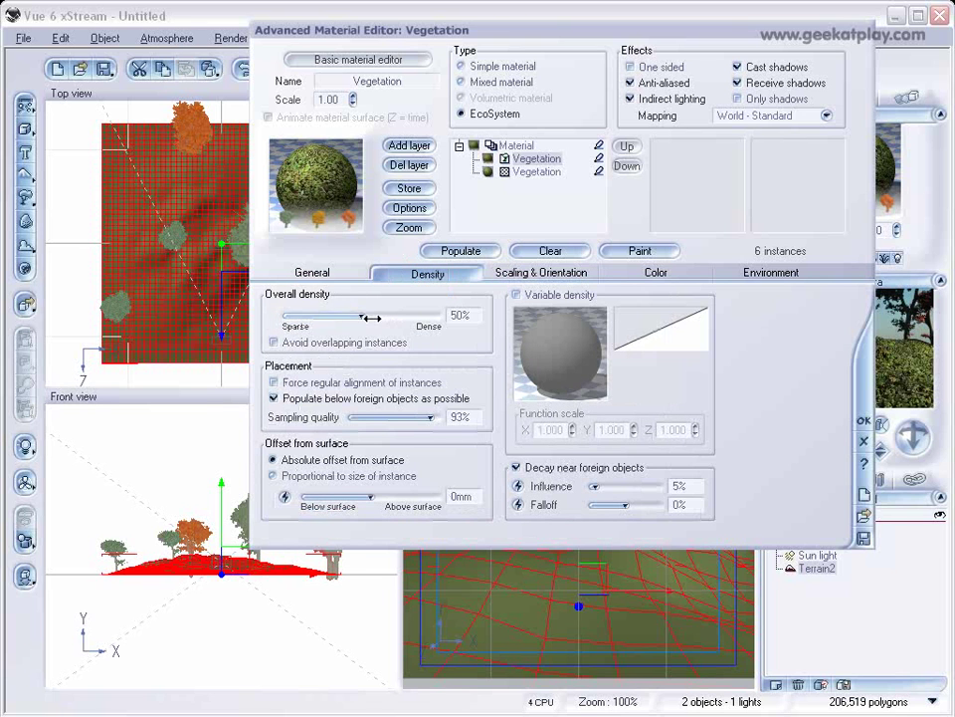
{"action": "left_click_drag", "start_coordinate": [366, 319], "coordinate": [398, 319]}
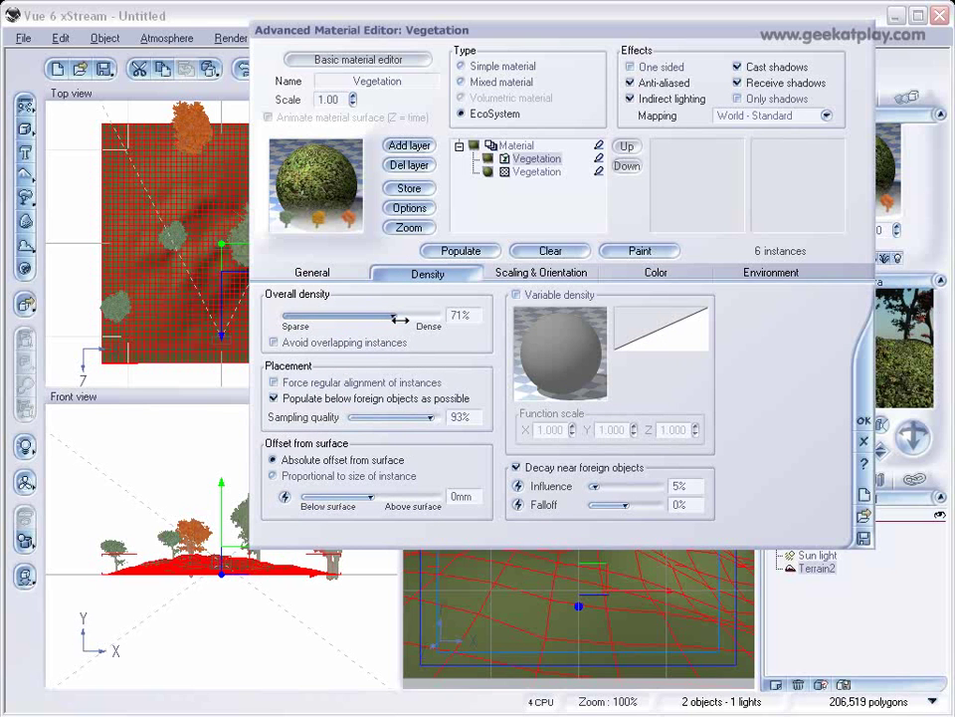
{"action": "left_click", "coordinate": [454, 254]}
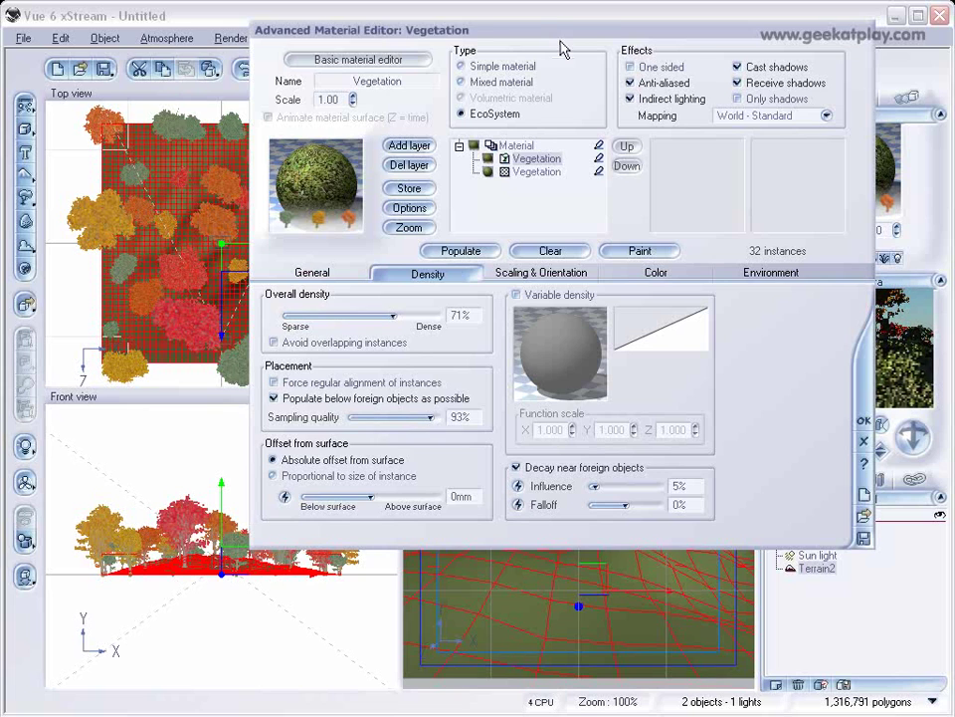
{"action": "left_click_drag", "start_coordinate": [565, 30], "coordinate": [535, 50]}
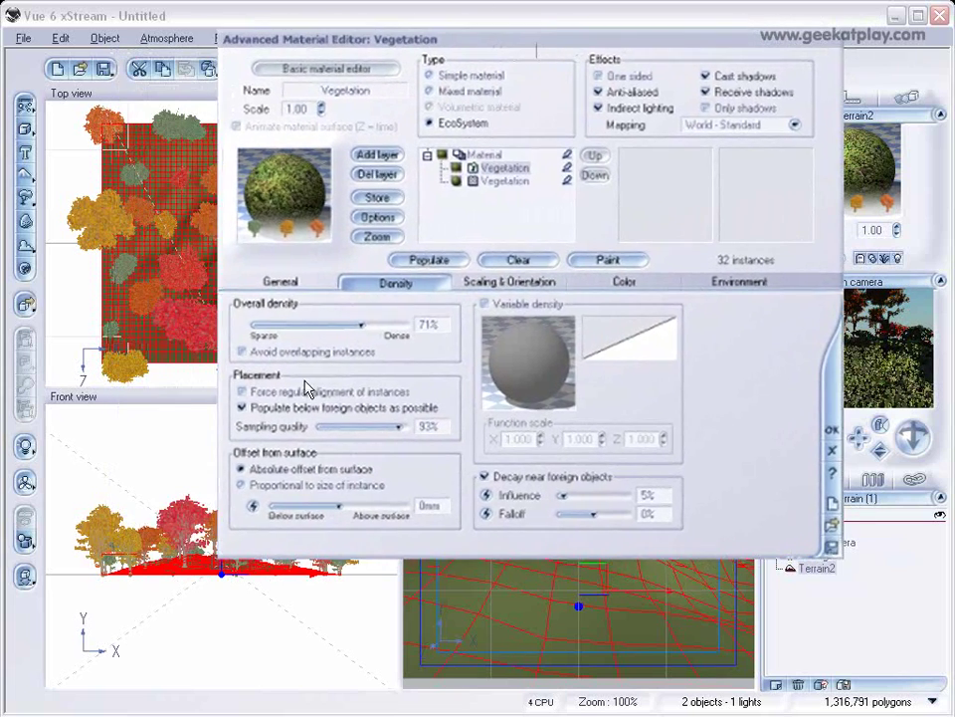
Step: Set density to 87% and scaling to 0.196, repopulate to 173 trees and close the editor
{"action": "left_click_drag", "start_coordinate": [360, 325], "coordinate": [389, 326]}
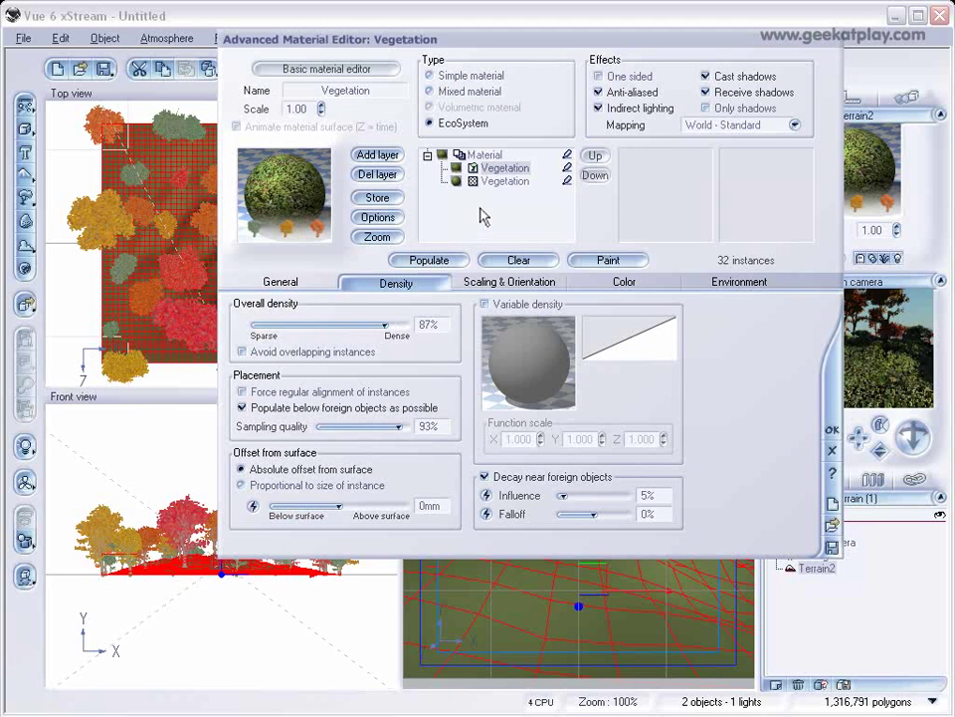
{"action": "left_click", "coordinate": [496, 282]}
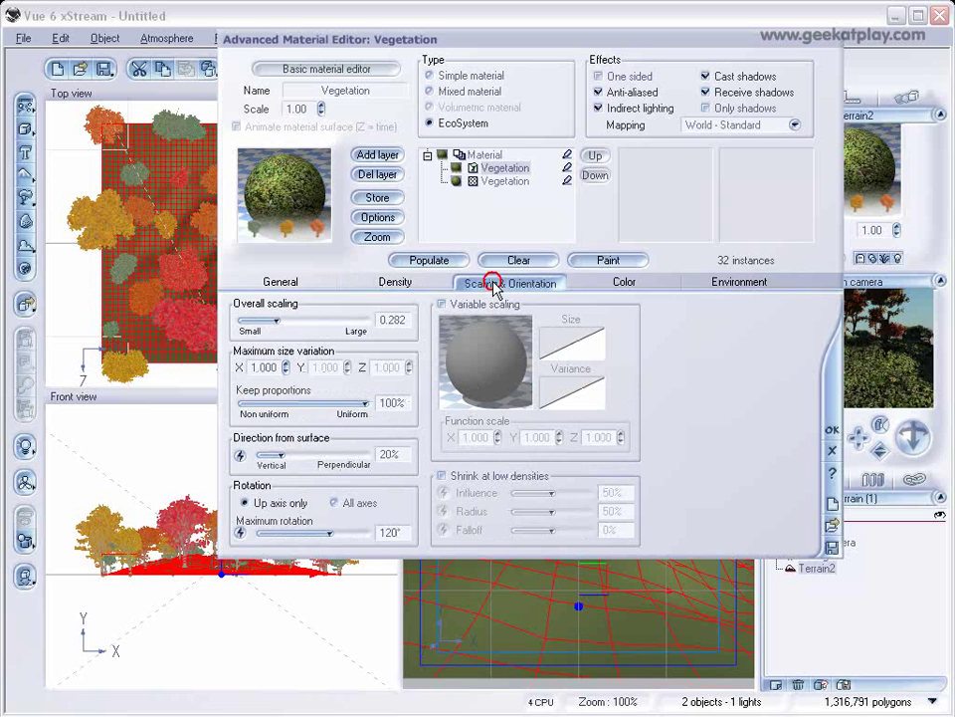
{"action": "left_click_drag", "start_coordinate": [277, 329], "coordinate": [271, 330]}
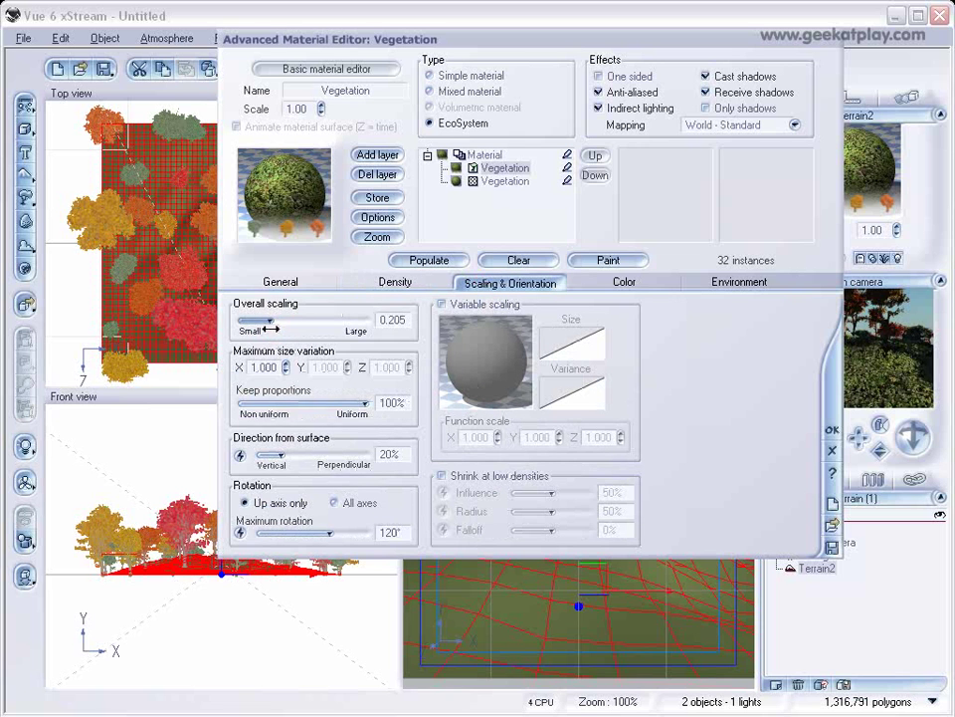
{"action": "left_click", "coordinate": [441, 260]}
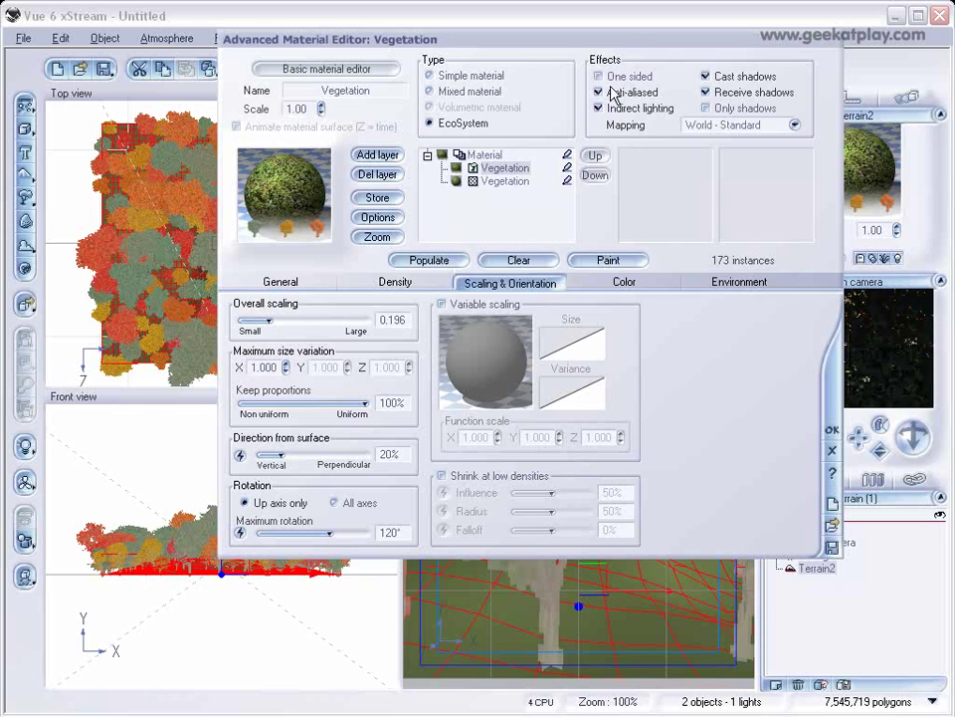
{"action": "left_click_drag", "start_coordinate": [627, 46], "coordinate": [519, 110]}
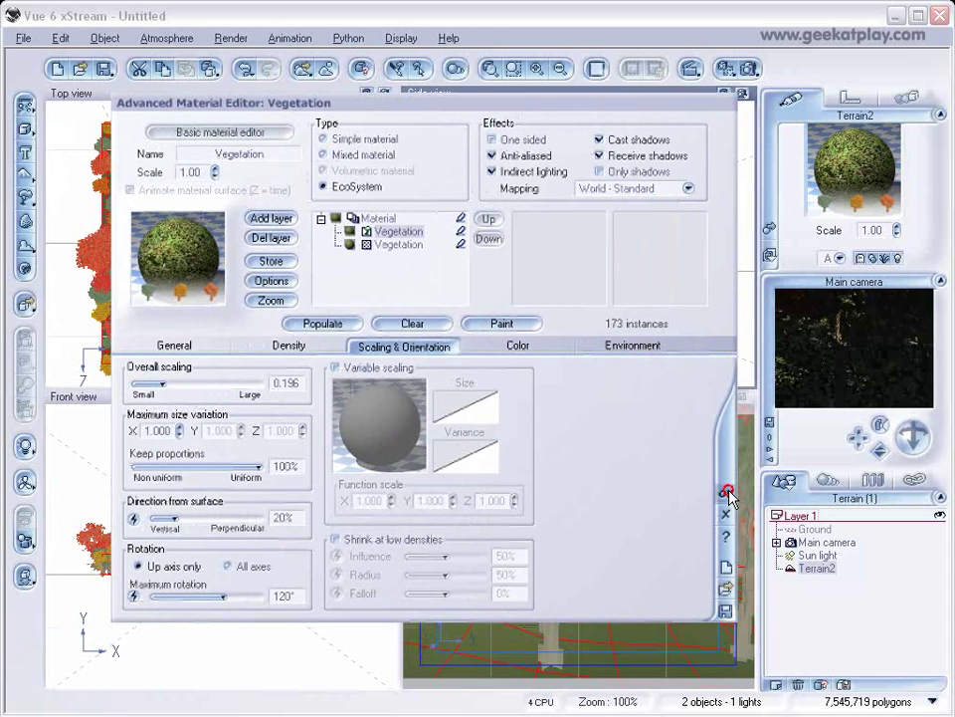
{"action": "left_click", "coordinate": [727, 495]}
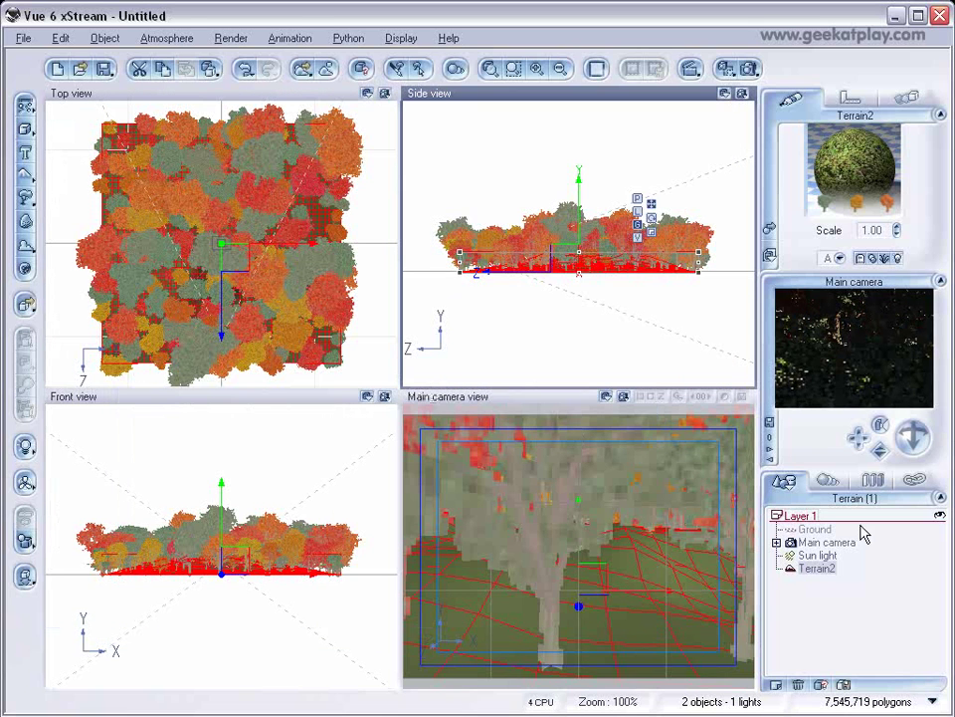
Step: Select the Main camera and drag it back in the Side view to frame the forest
{"action": "left_click", "coordinate": [824, 543]}
{"action": "left_click_drag", "start_coordinate": [574, 237], "coordinate": [422, 197]}
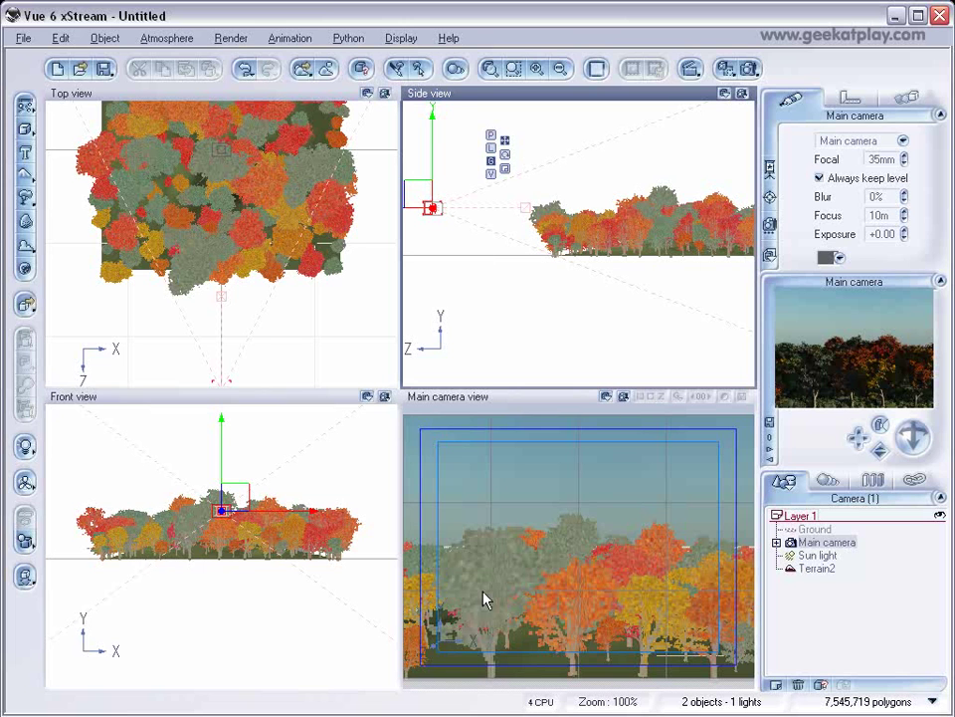
{"action": "left_click", "coordinate": [171, 42]}
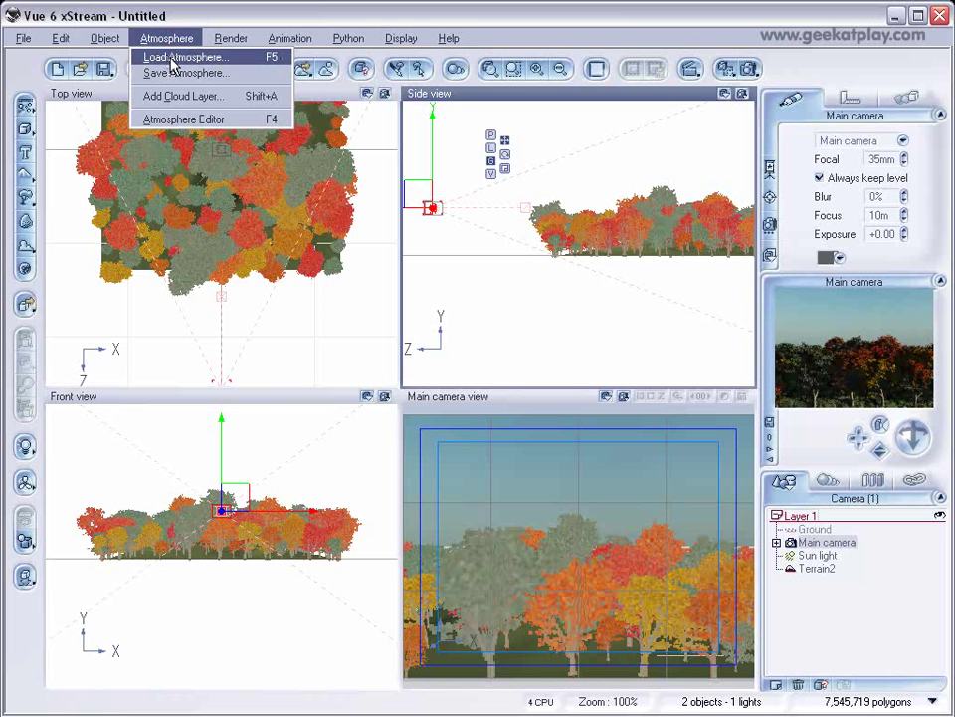
Step: Browse the Sunset 1 atmospheres, previewing New Hope, Beaverton, Cape Town and Cotton Sunset V2
{"action": "left_click", "coordinate": [173, 59]}
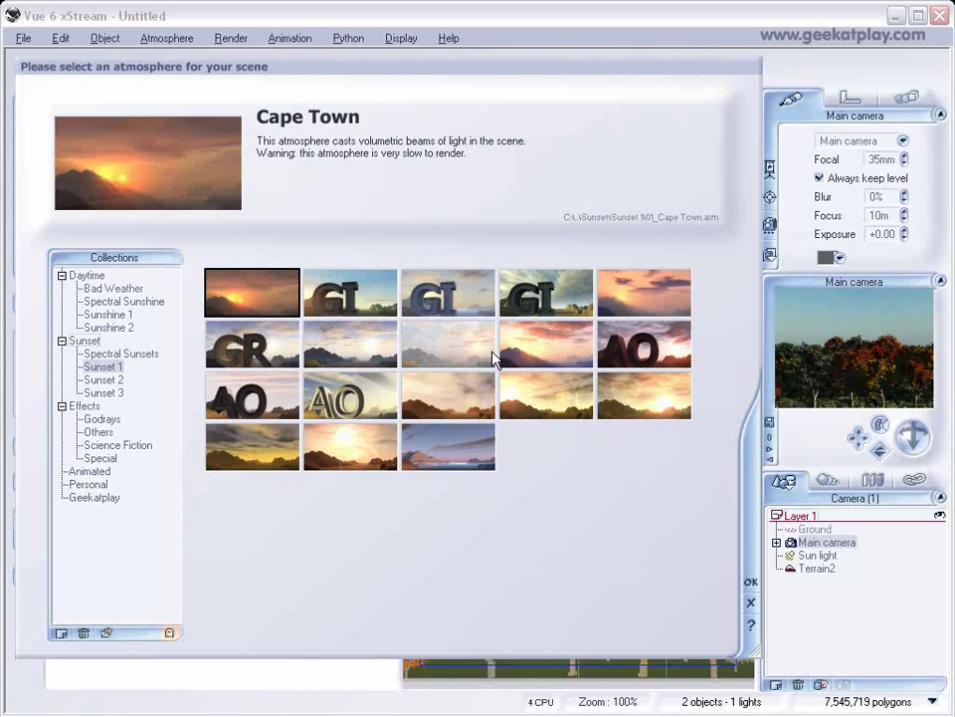
{"action": "left_click", "coordinate": [91, 368]}
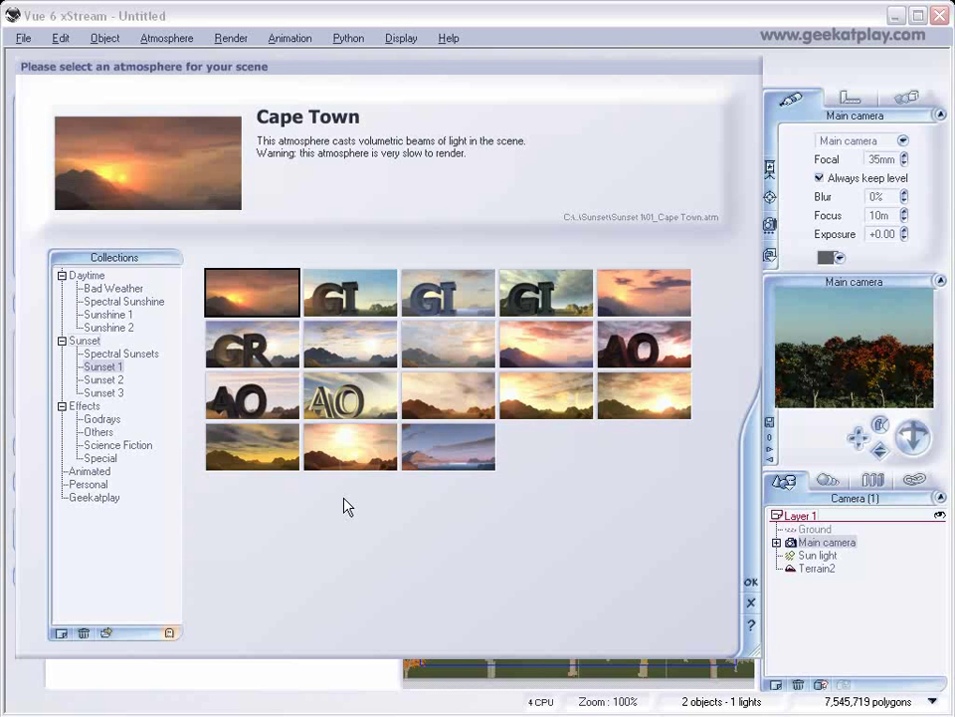
{"action": "left_click", "coordinate": [342, 346]}
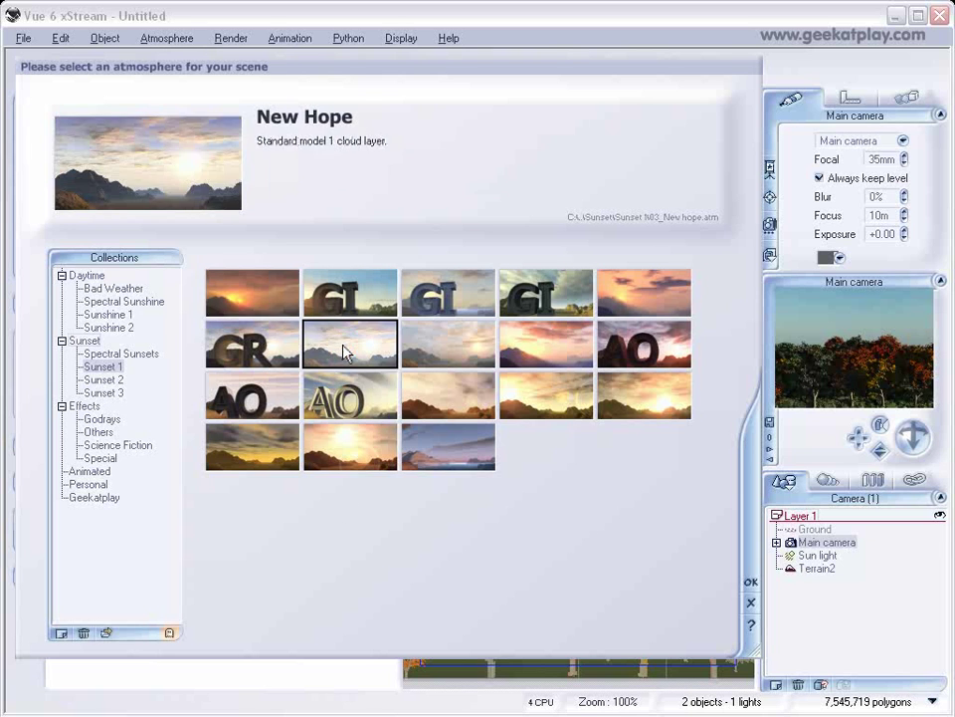
{"action": "left_click", "coordinate": [553, 348]}
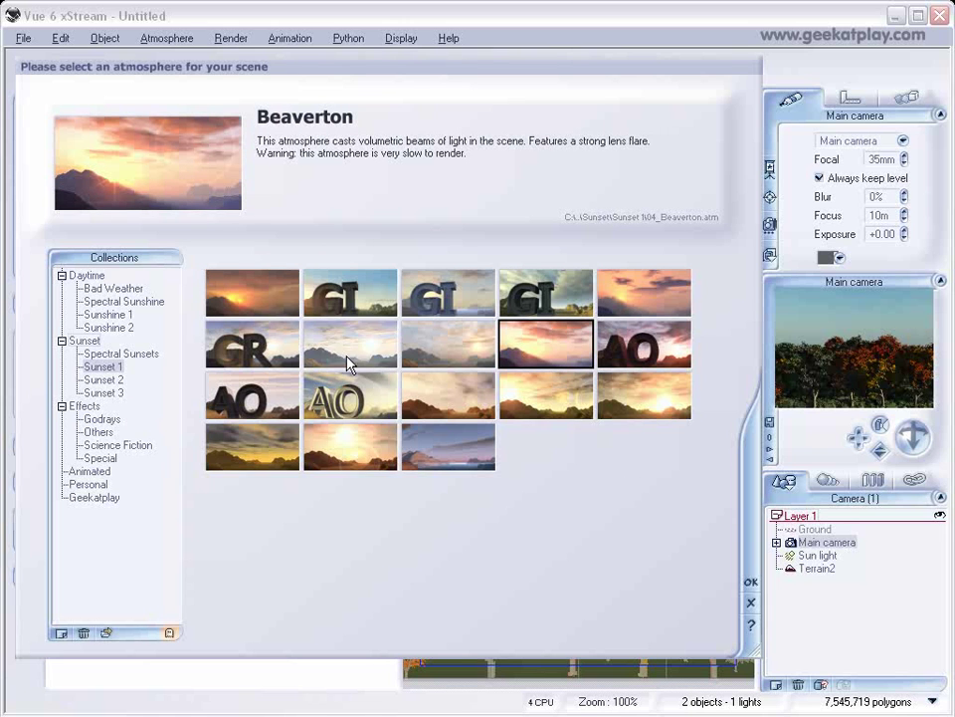
{"action": "left_click", "coordinate": [243, 299]}
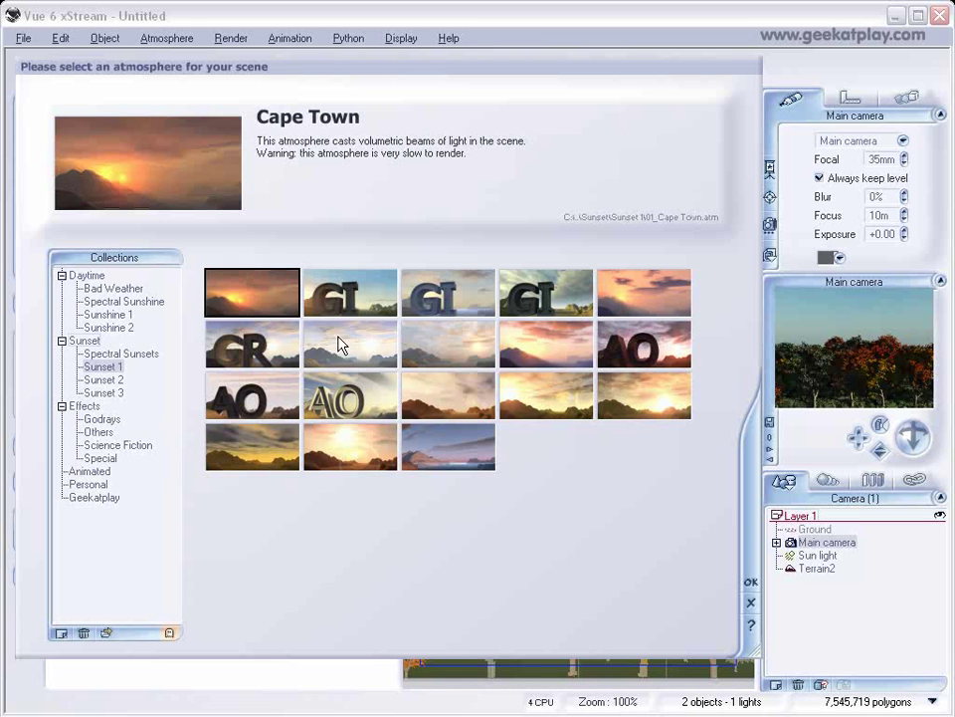
{"action": "left_click", "coordinate": [536, 362]}
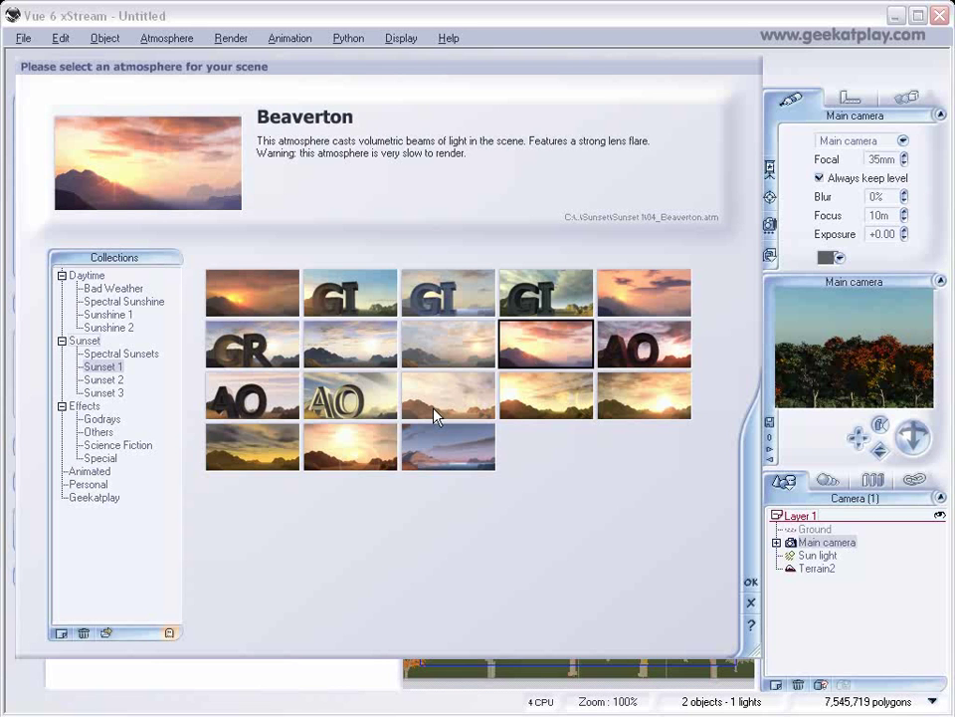
{"action": "left_click", "coordinate": [433, 416]}
{"action": "left_click", "coordinate": [512, 358]}
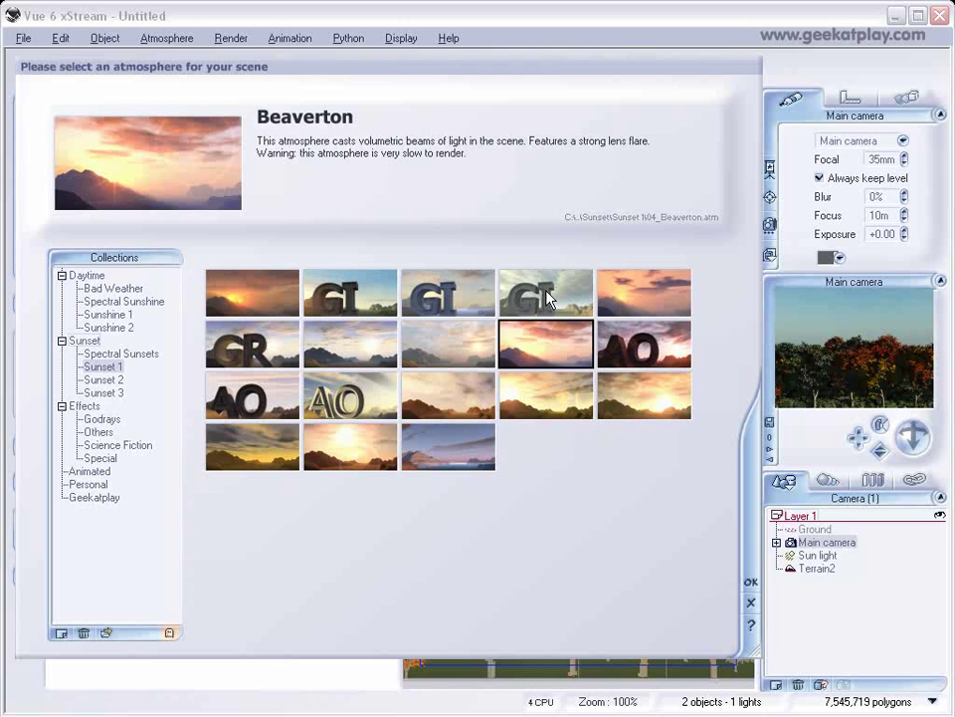
Step: Preview Vanilla Sky V2, Helsinki, Red End and Cape Town, then apply the Heavenly atmosphere
{"action": "left_click", "coordinate": [445, 406]}
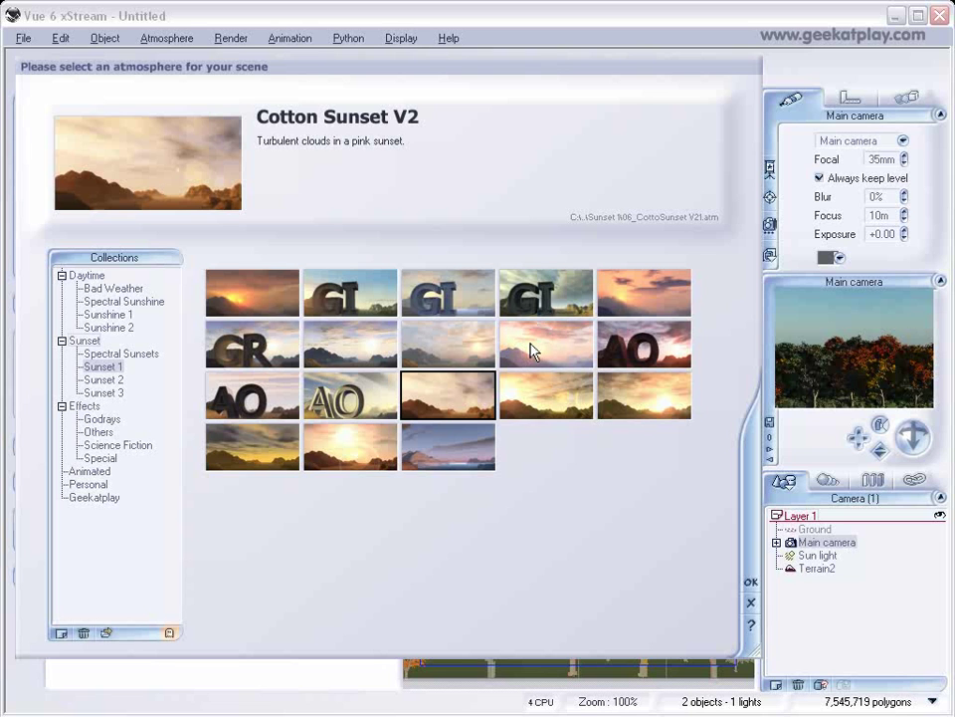
{"action": "left_click", "coordinate": [457, 344]}
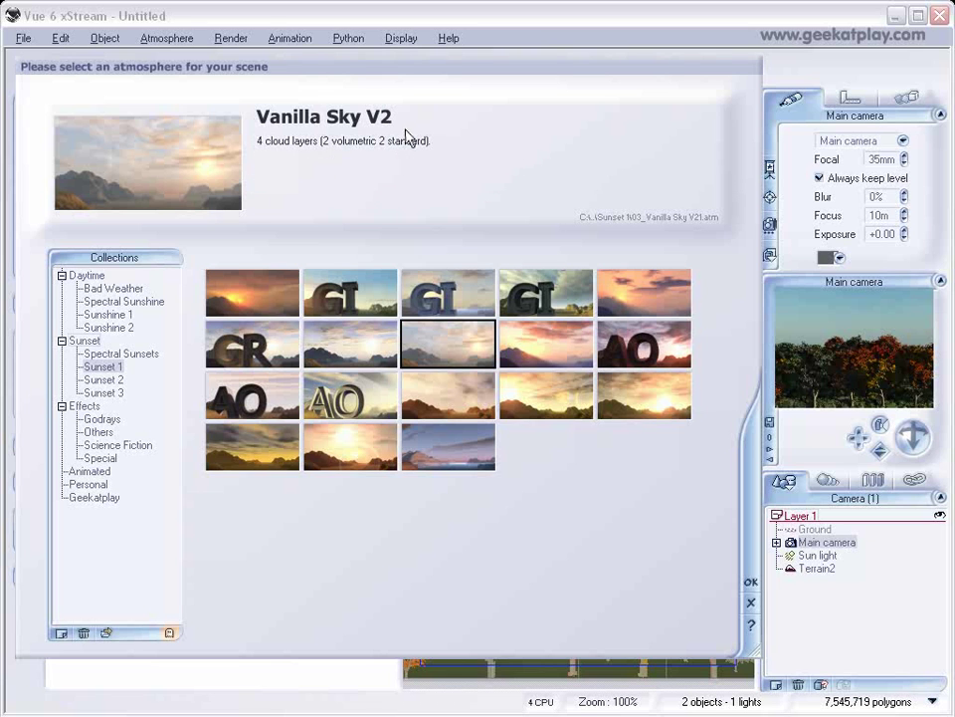
{"action": "left_click", "coordinate": [251, 394]}
{"action": "left_click", "coordinate": [457, 450]}
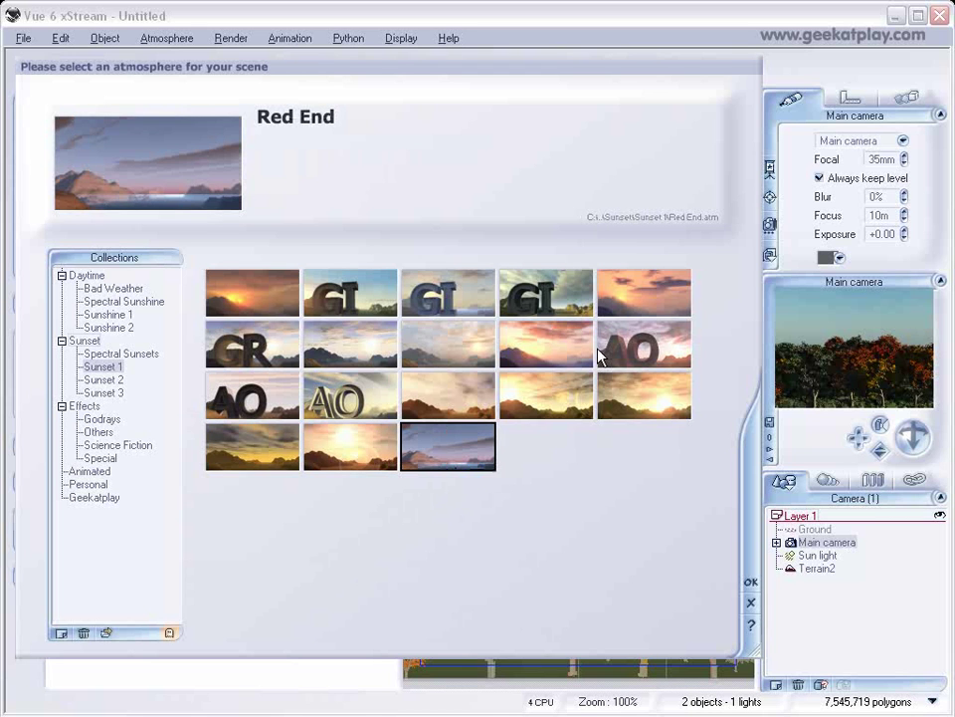
{"action": "left_click", "coordinate": [642, 391]}
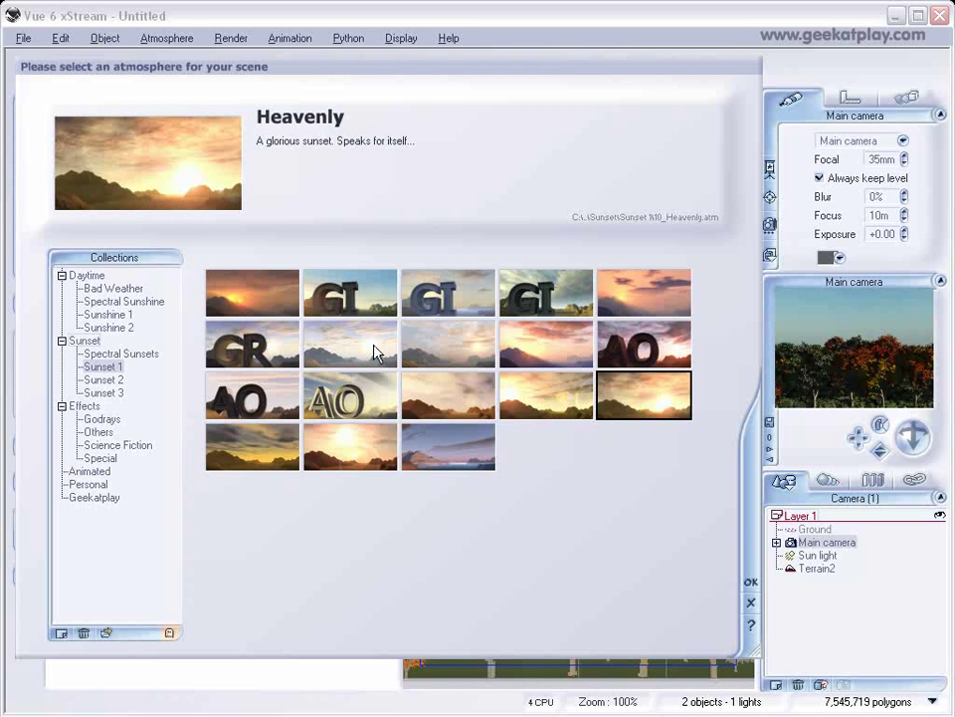
{"action": "left_click", "coordinate": [248, 302]}
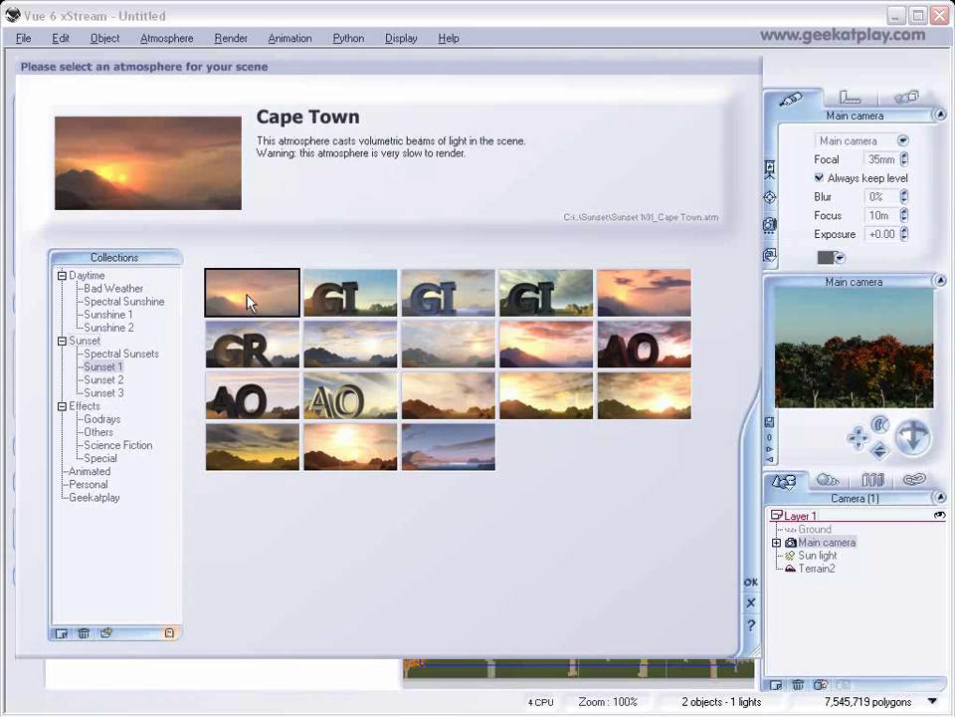
{"action": "left_click", "coordinate": [619, 392]}
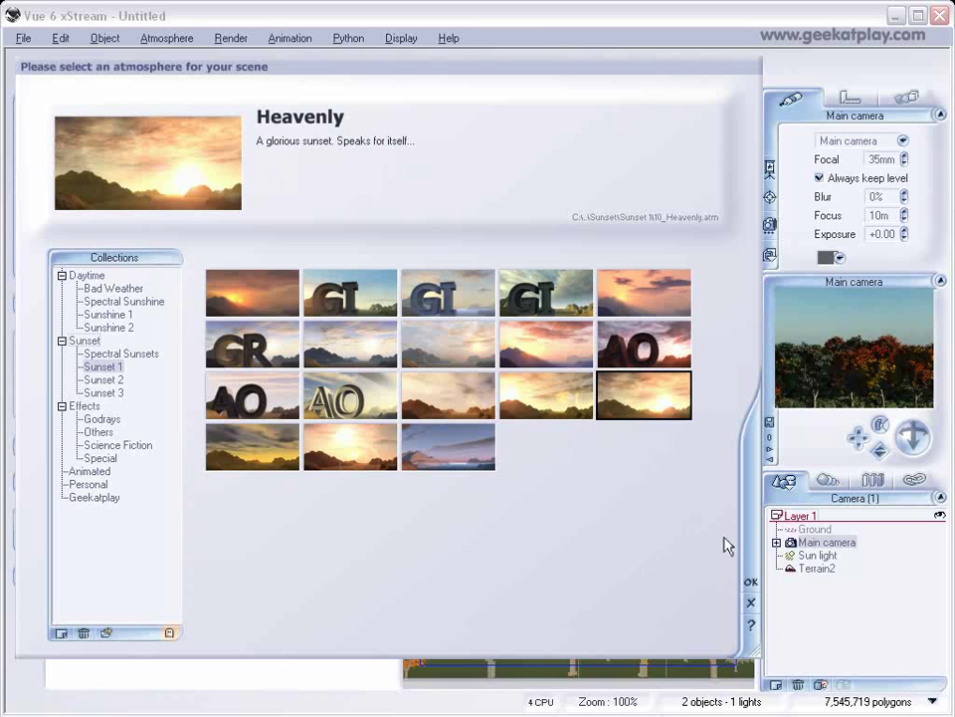
{"action": "left_click", "coordinate": [753, 584]}
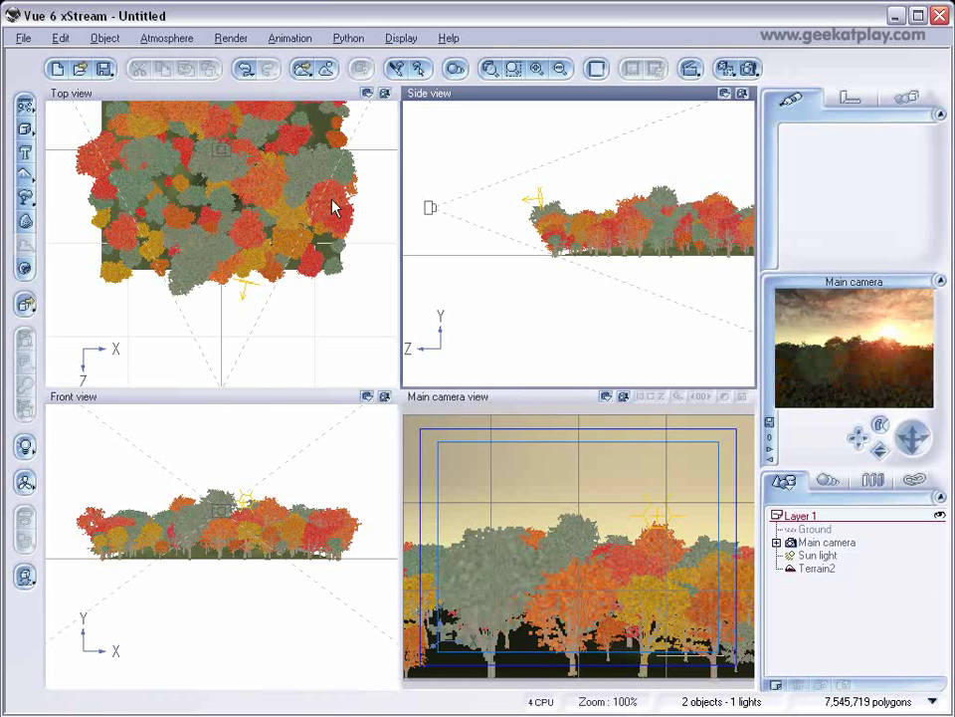
Step: Load the Cape Town atmosphere preset in place of Heavenly
{"action": "left_click", "coordinate": [149, 38]}
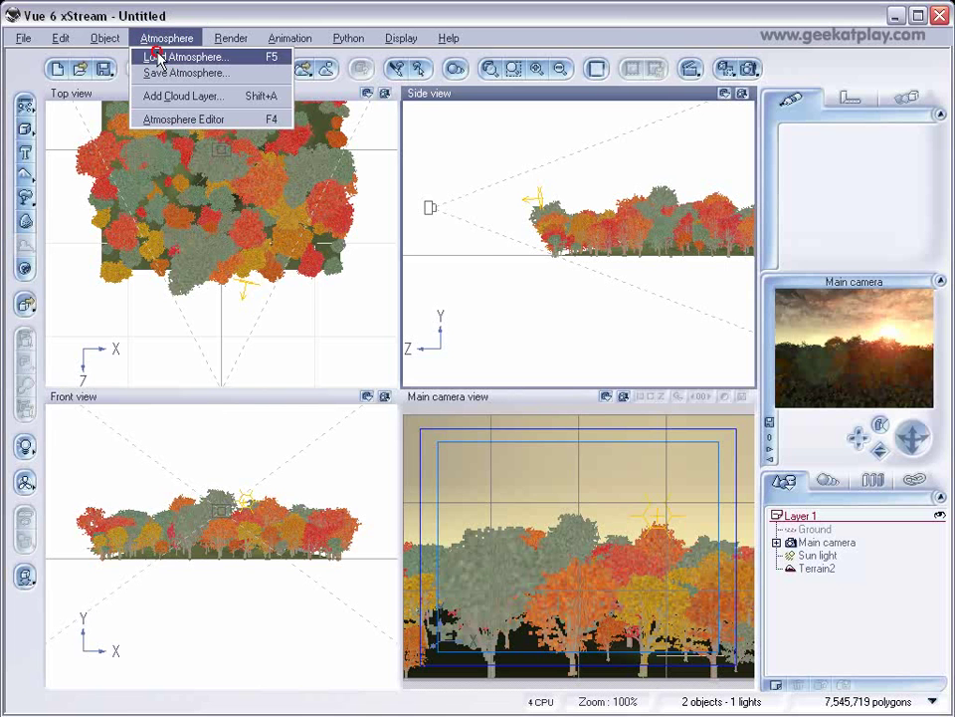
{"action": "left_click", "coordinate": [157, 56]}
{"action": "left_click", "coordinate": [241, 294]}
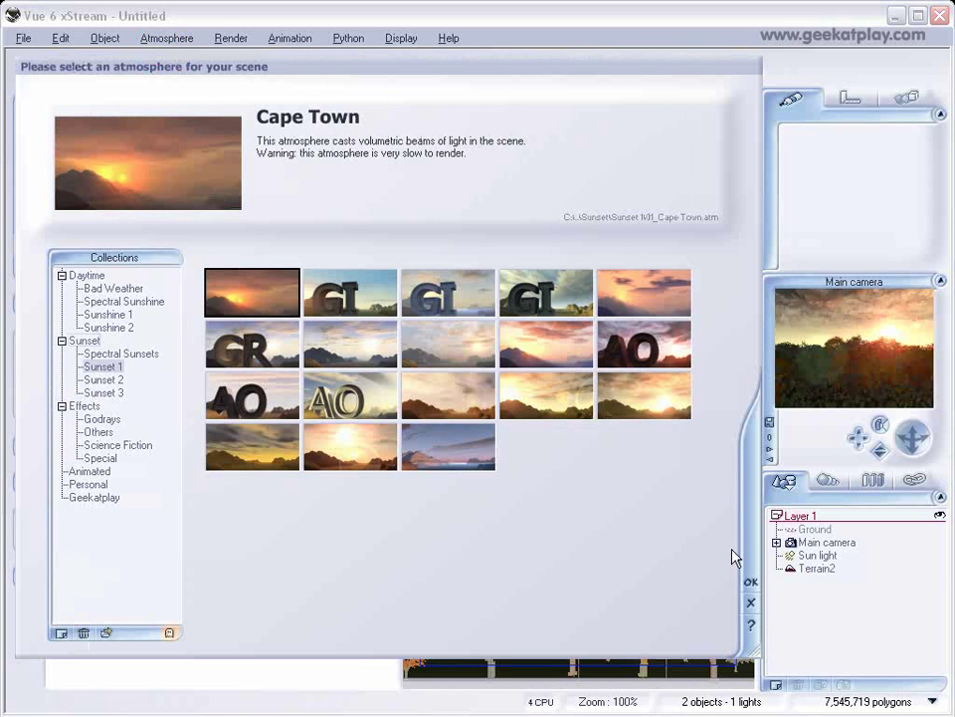
{"action": "left_click", "coordinate": [752, 582]}
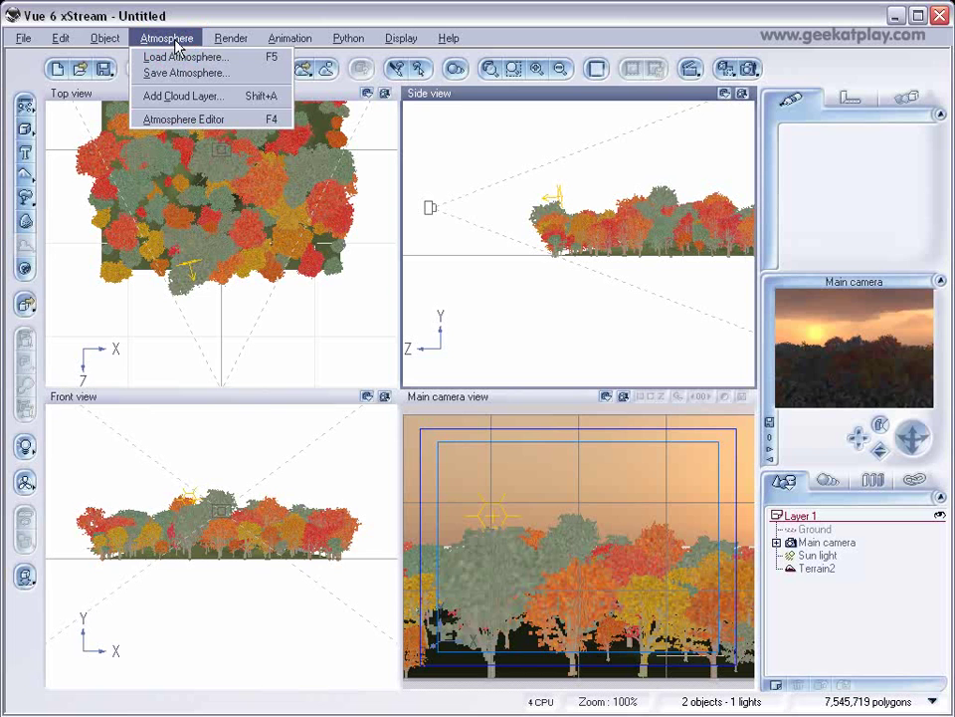
Step: Open the Atmosphere Editor, move it off the camera preview, and select the Standard model
{"action": "left_click", "coordinate": [170, 121]}
{"action": "left_click_drag", "start_coordinate": [575, 104], "coordinate": [350, 137]}
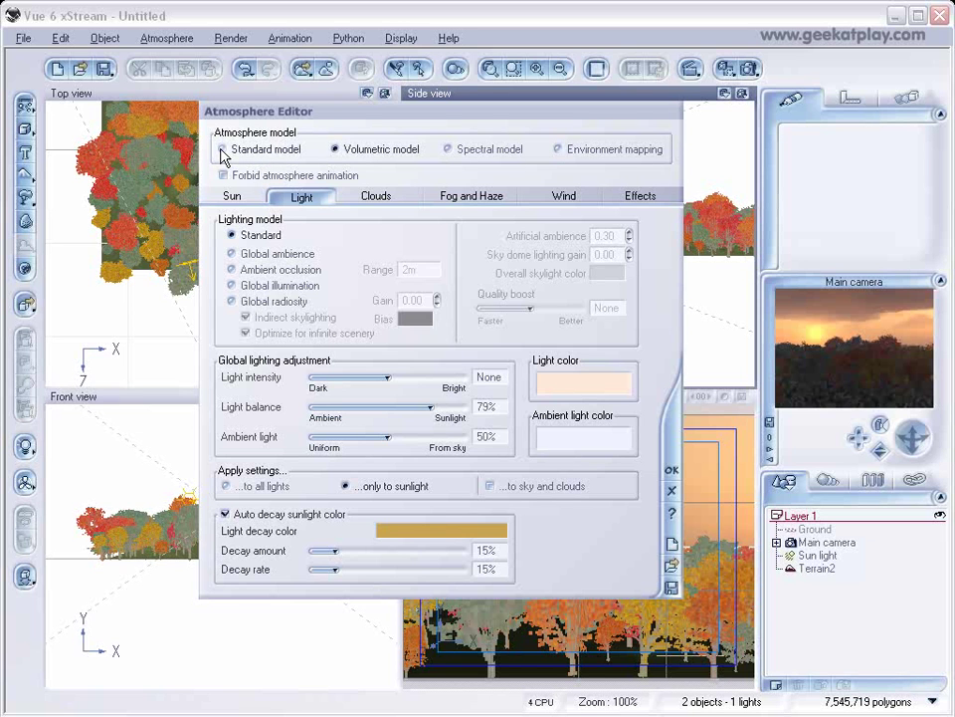
{"action": "left_click", "coordinate": [221, 149]}
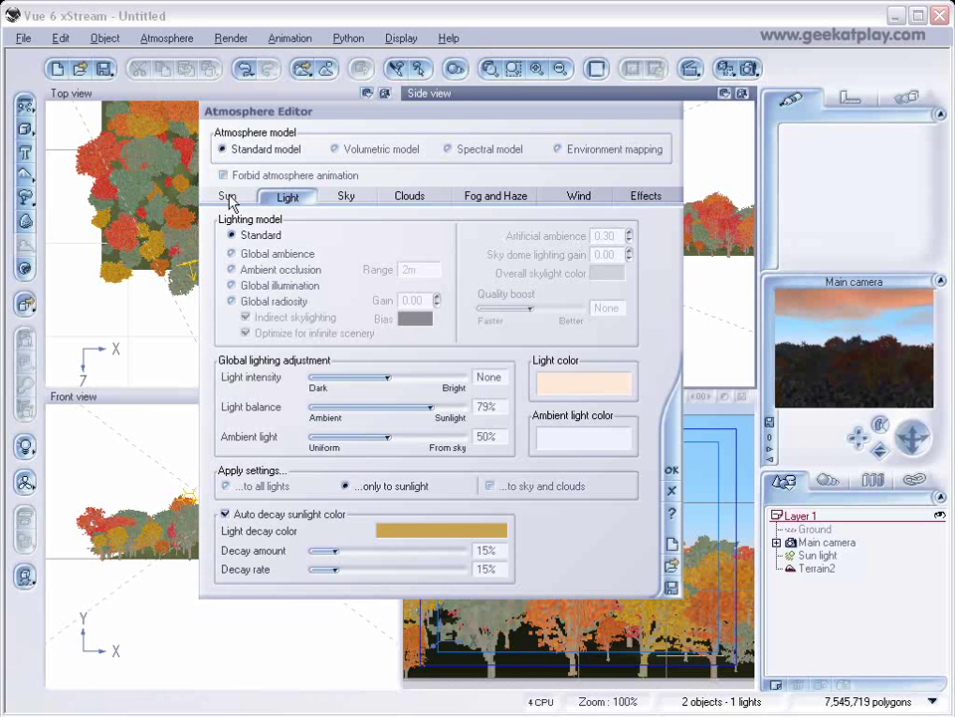
{"action": "left_click", "coordinate": [228, 196]}
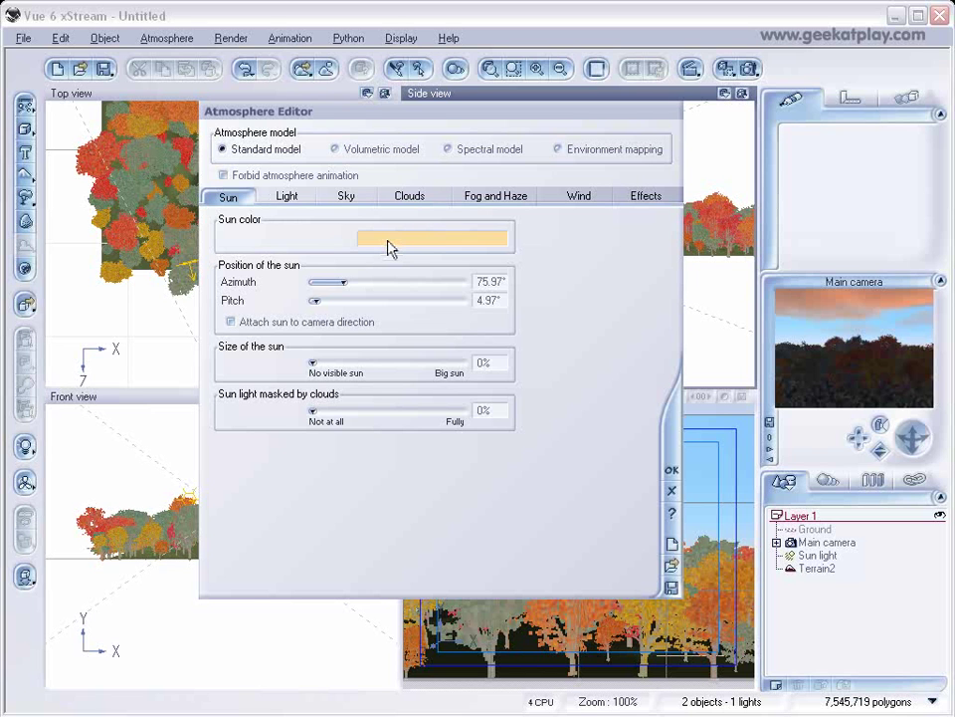
{"action": "left_click", "coordinate": [288, 199]}
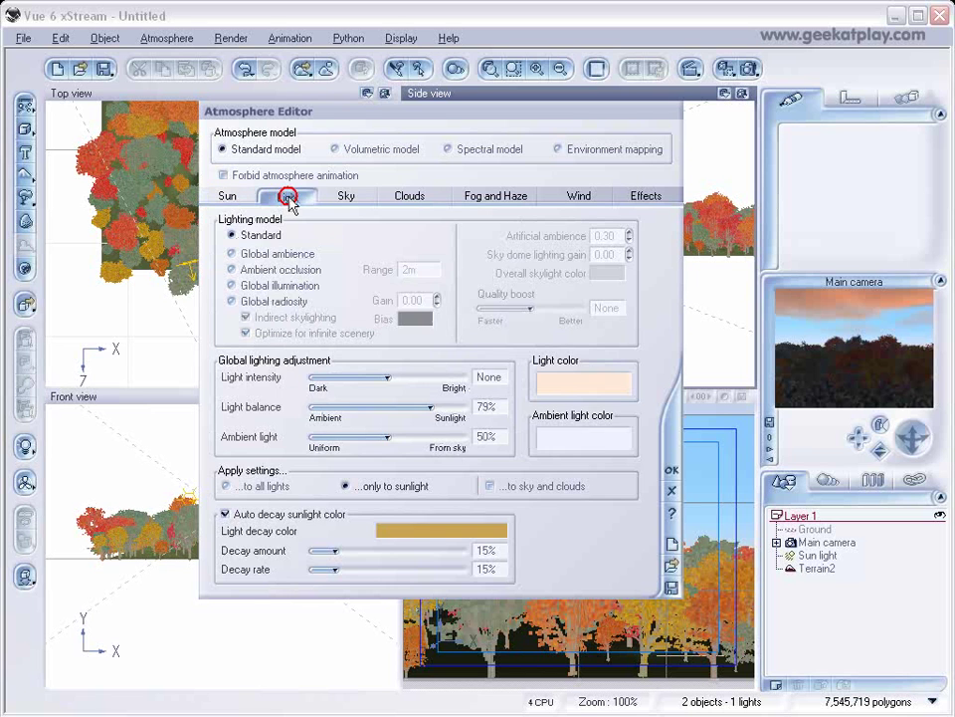
{"action": "left_click", "coordinate": [353, 198]}
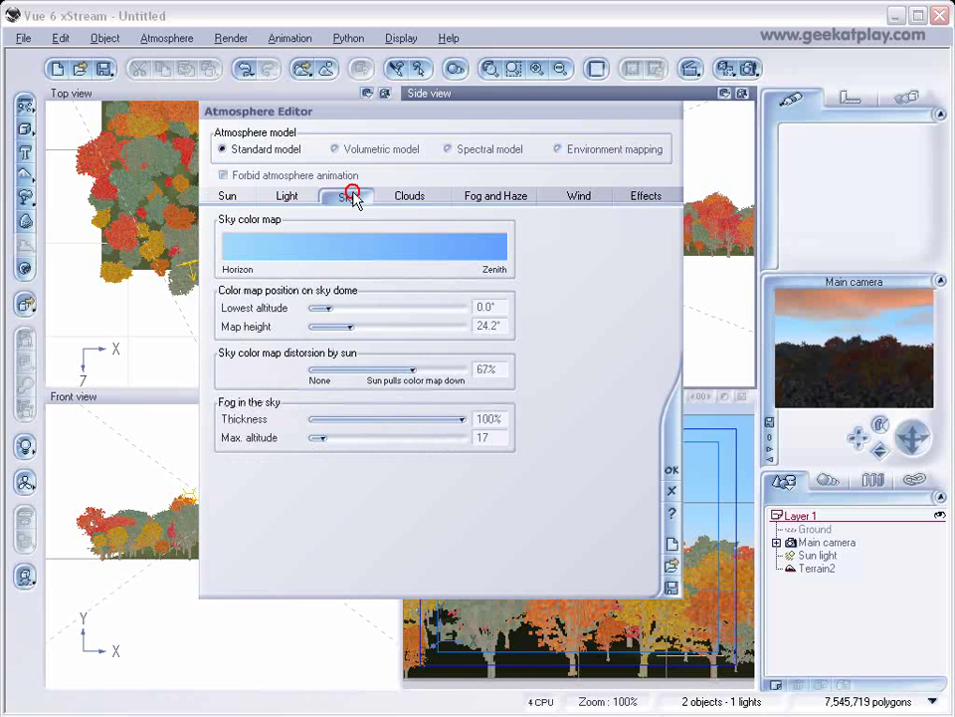
{"action": "left_click", "coordinate": [414, 205]}
{"action": "left_click", "coordinate": [488, 204]}
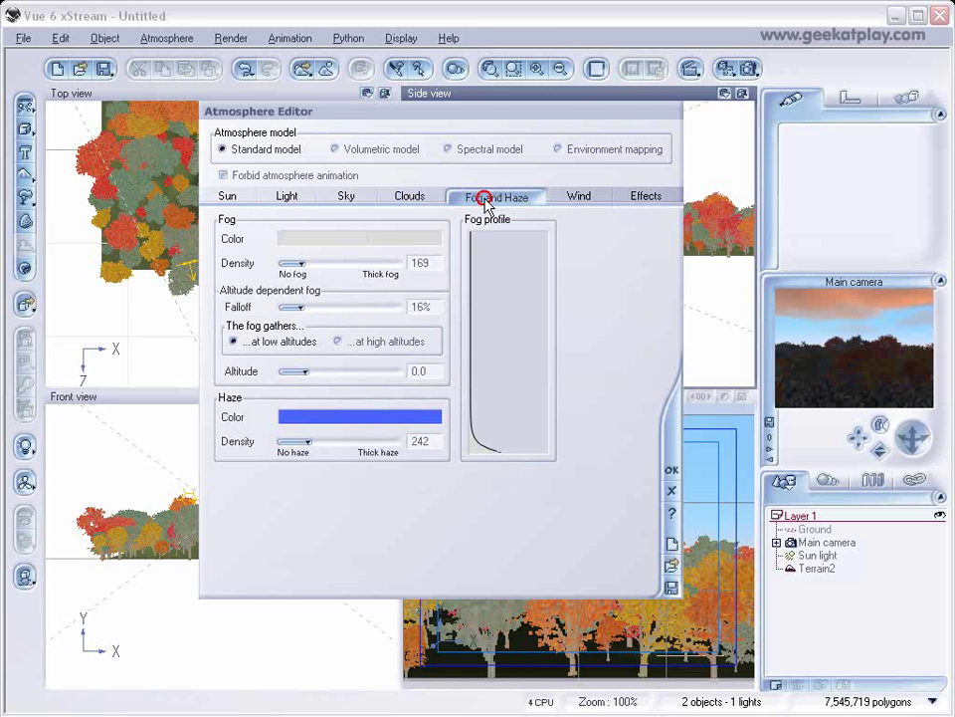
{"action": "left_click", "coordinate": [585, 198]}
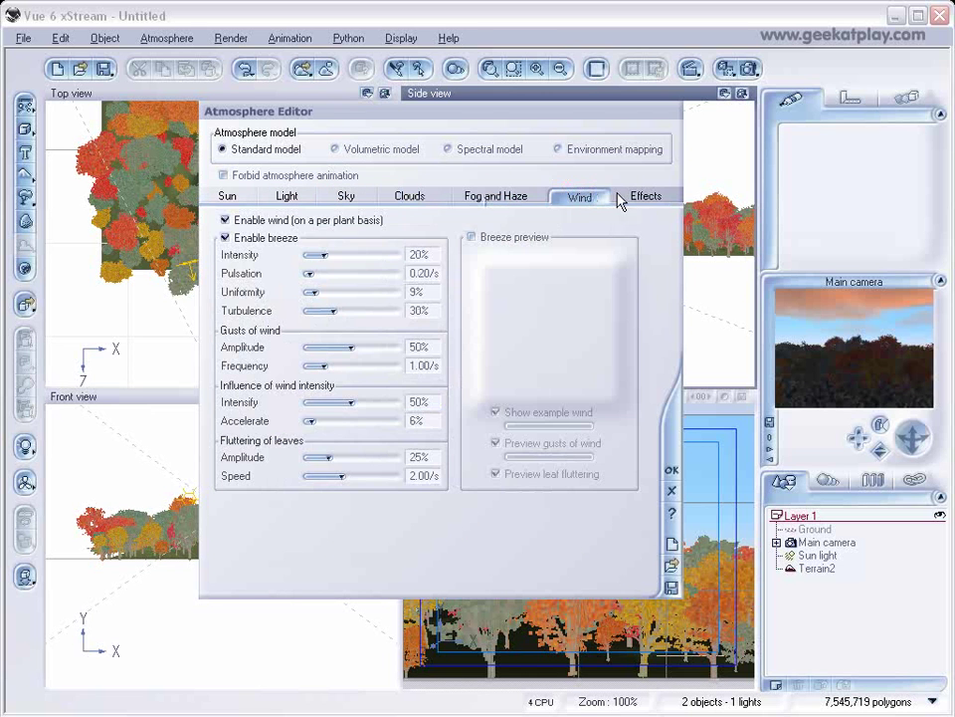
{"action": "left_click", "coordinate": [228, 197]}
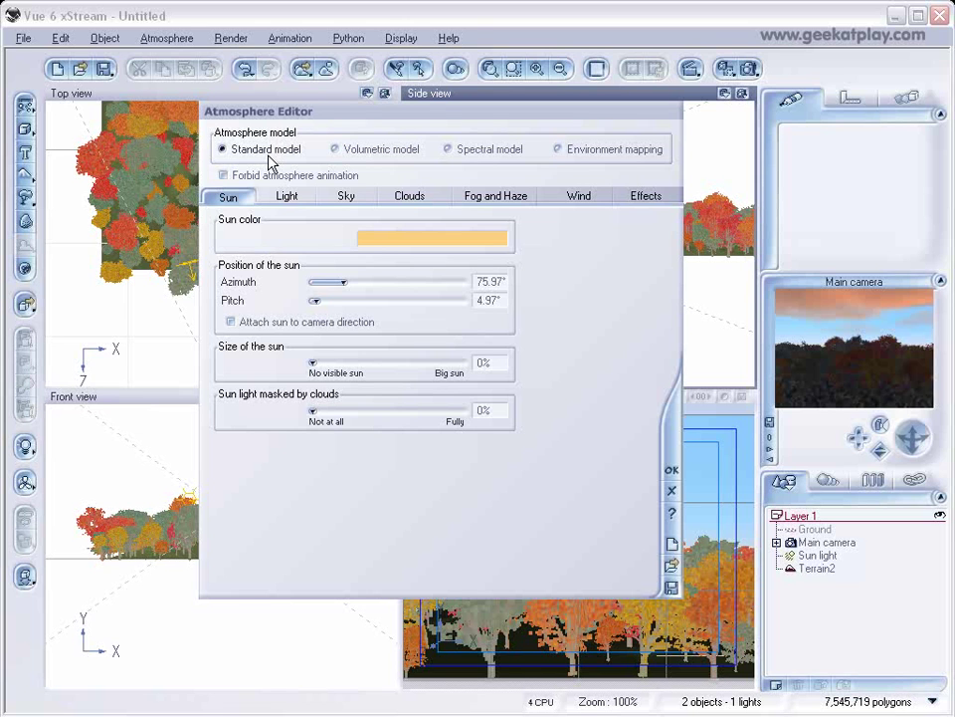
{"action": "left_click", "coordinate": [335, 149]}
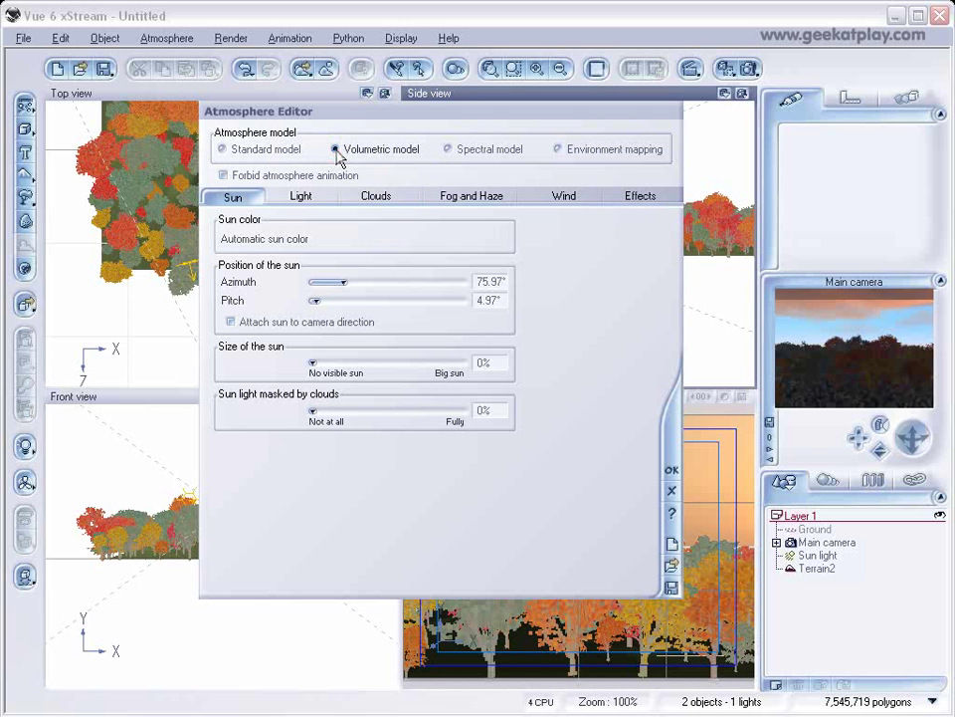
{"action": "left_click", "coordinate": [448, 150]}
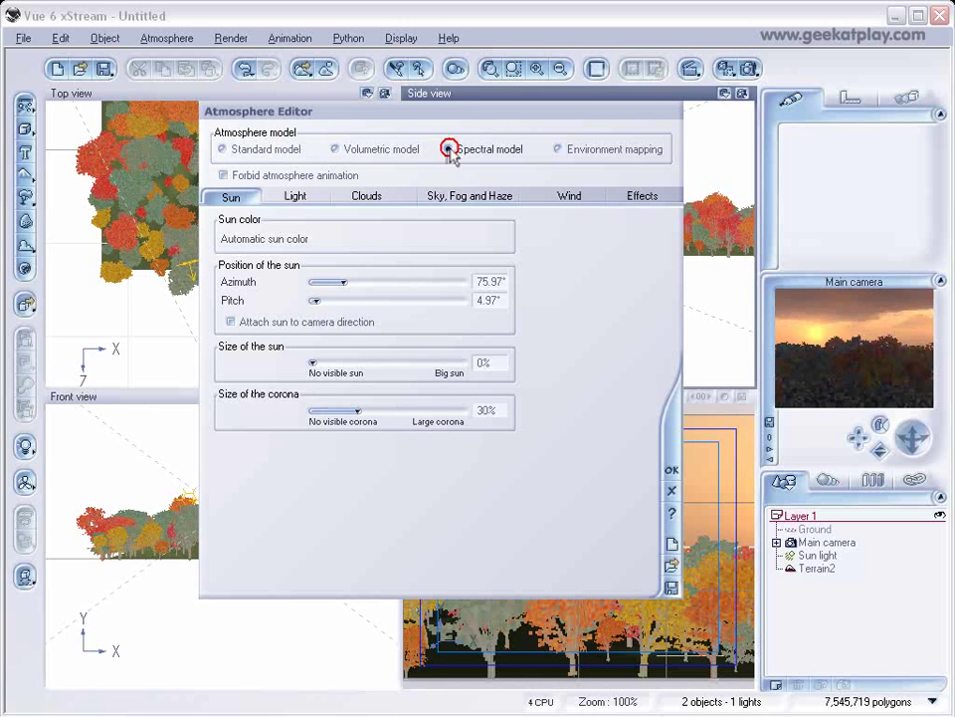
{"action": "left_click", "coordinate": [335, 149]}
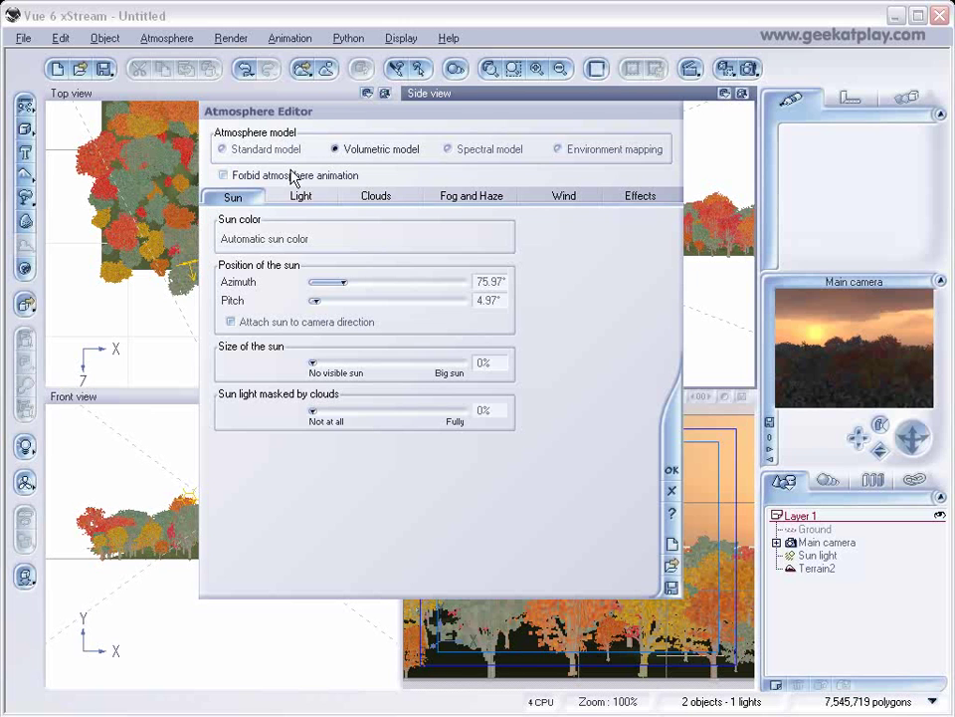
{"action": "left_click", "coordinate": [448, 149]}
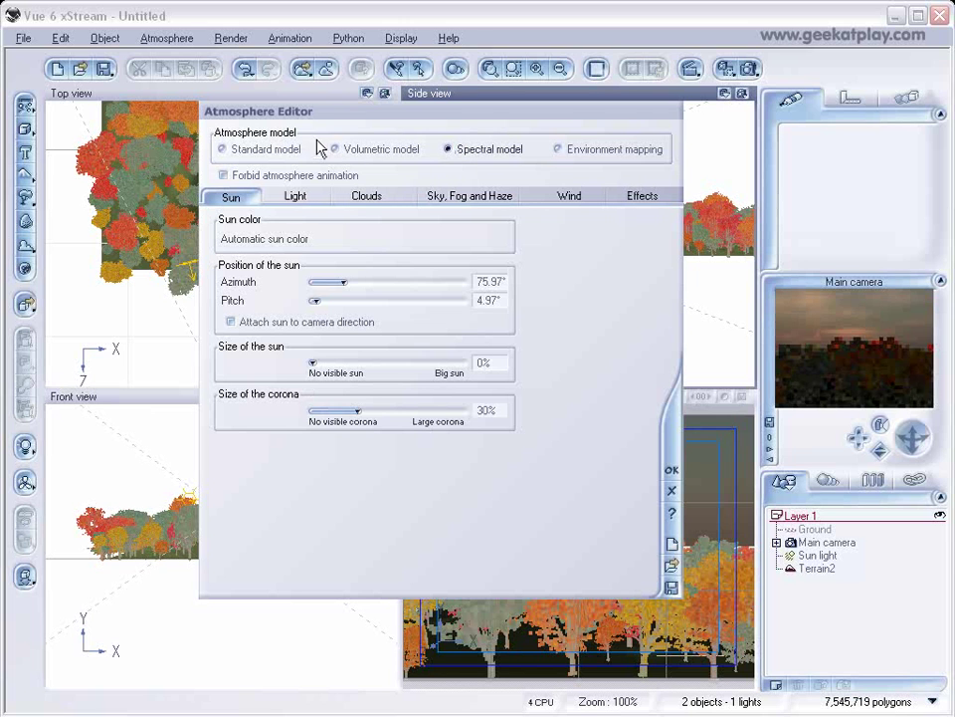
{"action": "left_click", "coordinate": [335, 150]}
{"action": "left_click", "coordinate": [448, 149]}
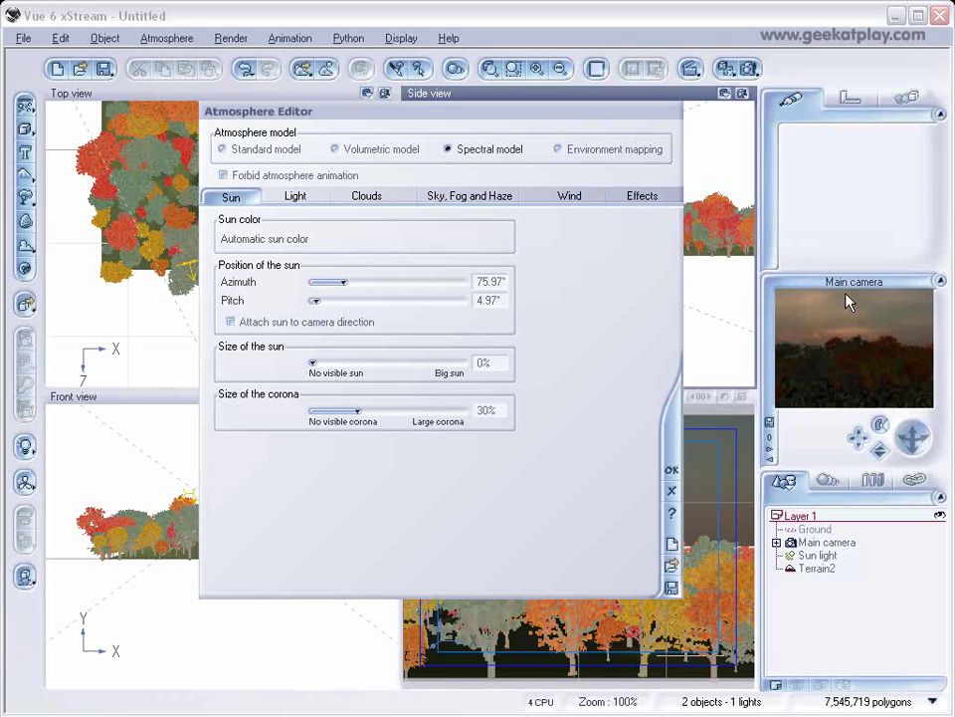
{"action": "left_click", "coordinate": [335, 149]}
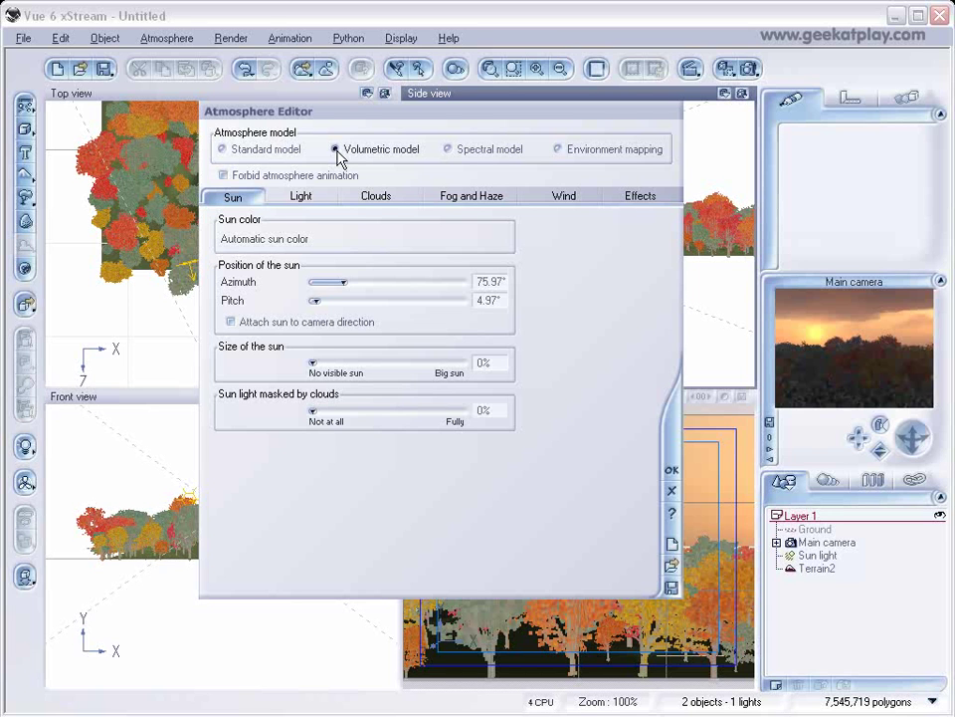
{"action": "left_click", "coordinate": [448, 150]}
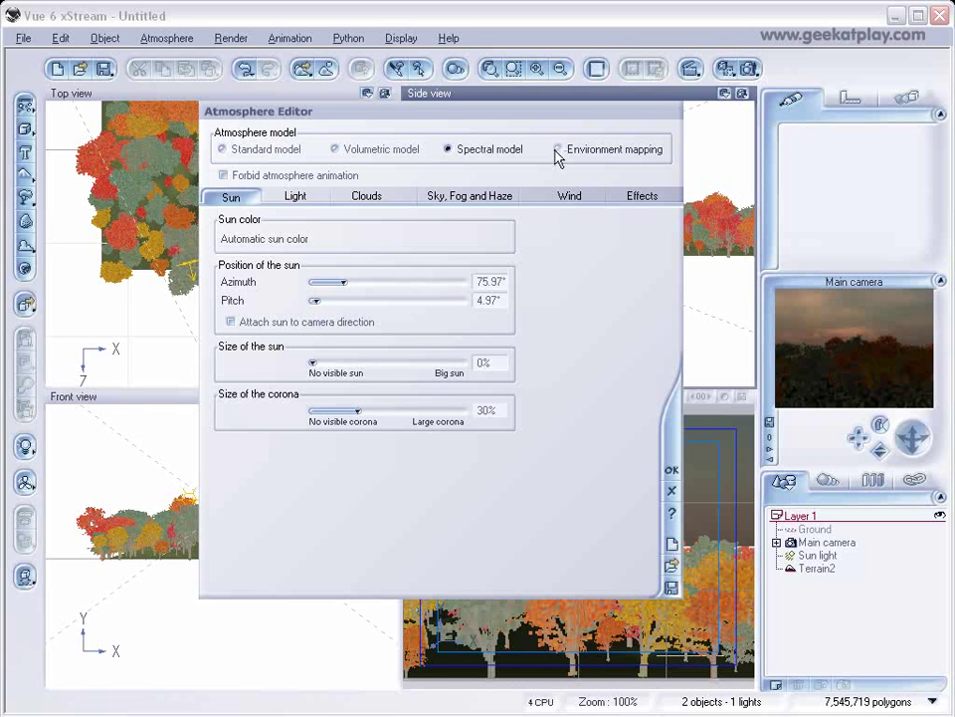
{"action": "left_click", "coordinate": [336, 149]}
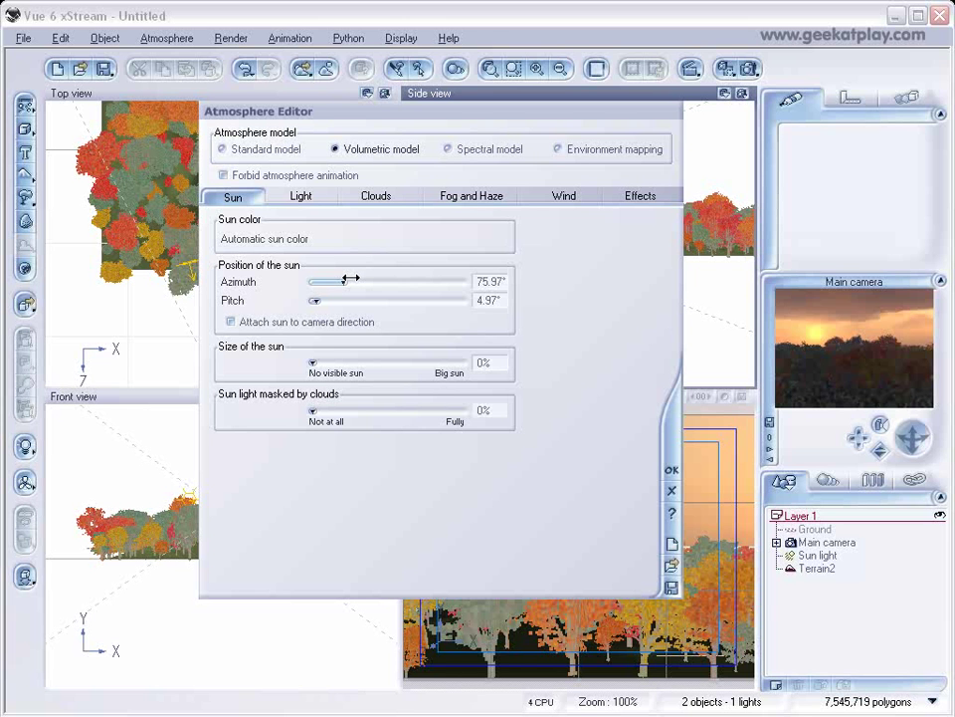
Step: Move the Atmosphere Editor aside and zoom the Top view out to 39%
{"action": "left_click_drag", "start_coordinate": [486, 118], "coordinate": [403, 278]}
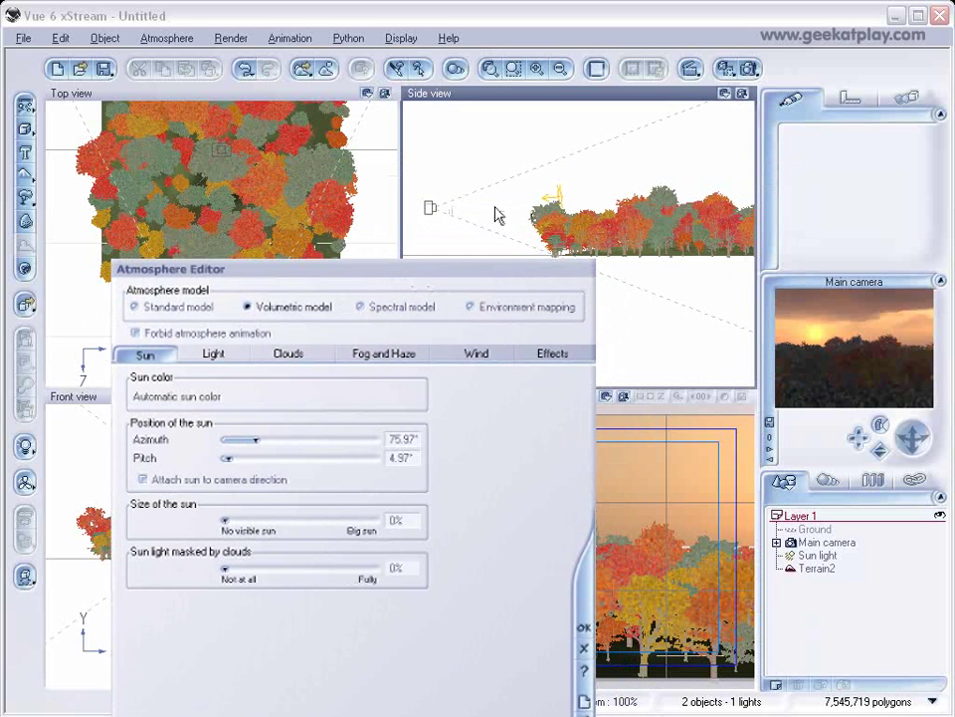
{"action": "left_click_drag", "start_coordinate": [460, 261], "coordinate": [666, 36]}
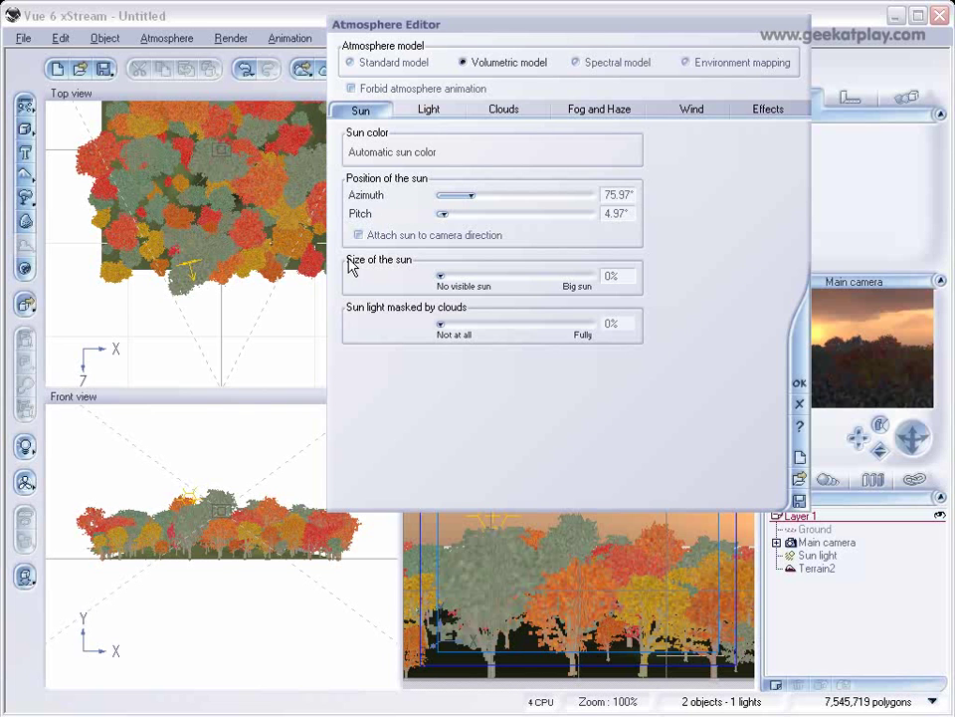
{"action": "left_click", "coordinate": [260, 338]}
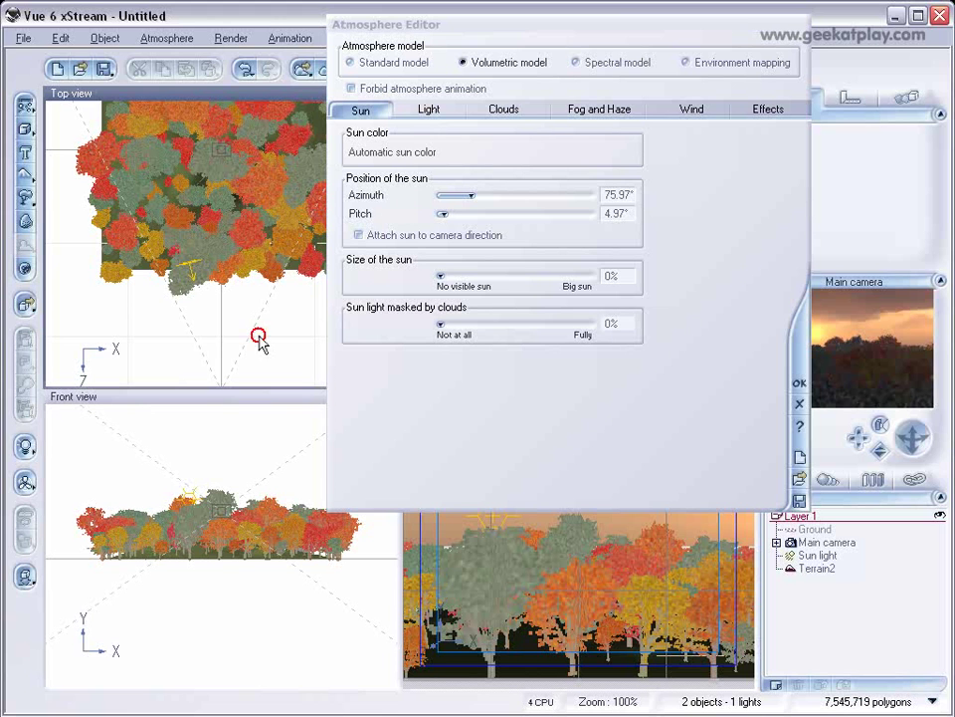
{"action": "left_click_drag", "start_coordinate": [608, 26], "coordinate": [759, 128]}
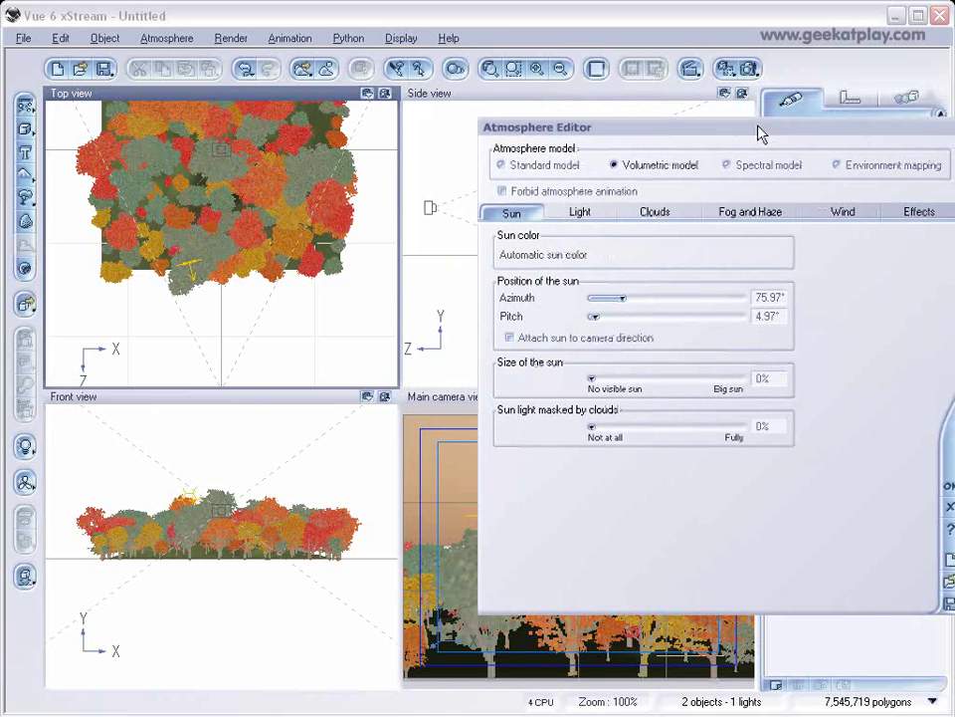
{"action": "left_click", "coordinate": [325, 273]}
{"action": "scroll", "coordinate": [329, 284], "scroll_direction": "down", "scroll_amount": 4}
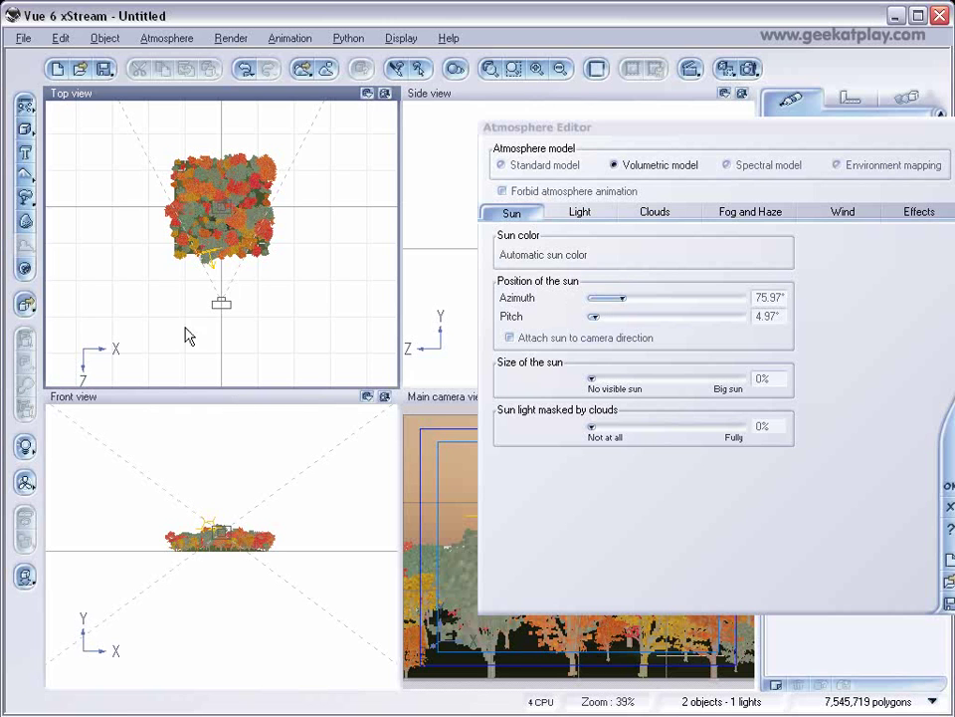
Step: Sweep the sun's azimuth and pitch sliders to try sunset positions, reaching about 67° azimuth
{"action": "left_click_drag", "start_coordinate": [619, 297], "coordinate": [660, 298]}
{"action": "left_click_drag", "start_coordinate": [677, 298], "coordinate": [710, 291]}
{"action": "left_click_drag", "start_coordinate": [757, 132], "coordinate": [467, 142]}
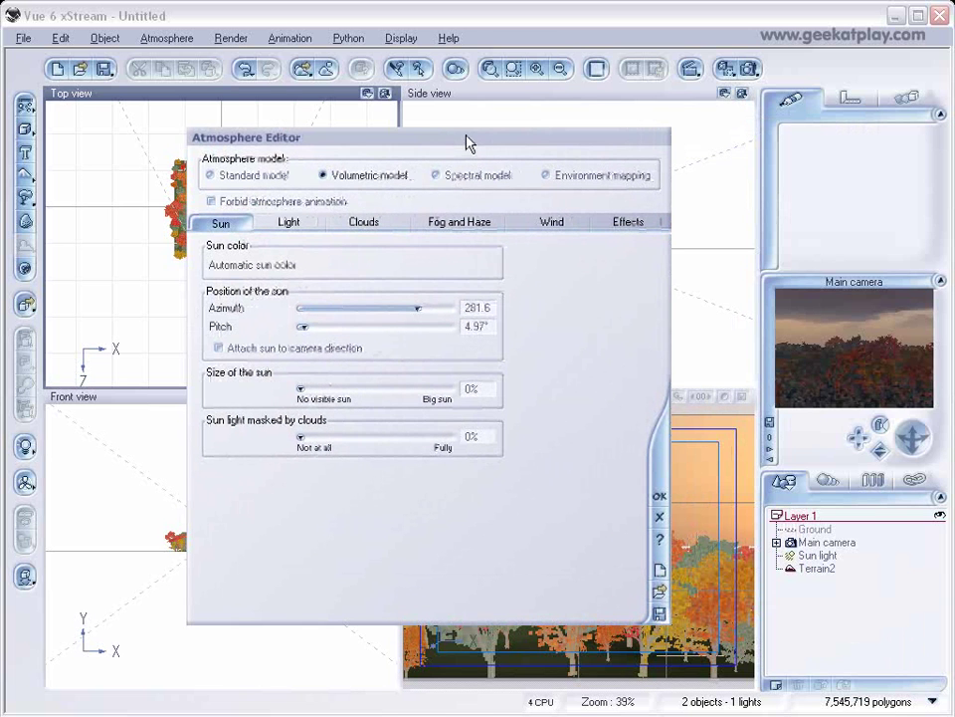
{"action": "left_click_drag", "start_coordinate": [418, 311], "coordinate": [391, 310]}
{"action": "left_click_drag", "start_coordinate": [303, 327], "coordinate": [300, 326]}
{"action": "left_click_drag", "start_coordinate": [386, 309], "coordinate": [328, 317]}
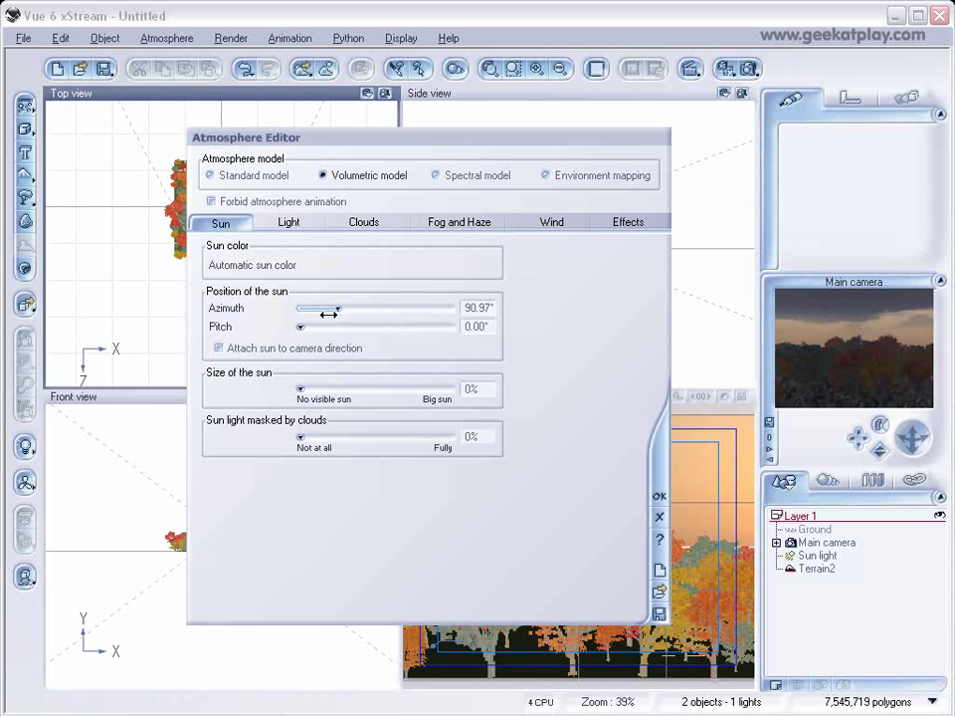
{"action": "left_click_drag", "start_coordinate": [338, 308], "coordinate": [308, 333]}
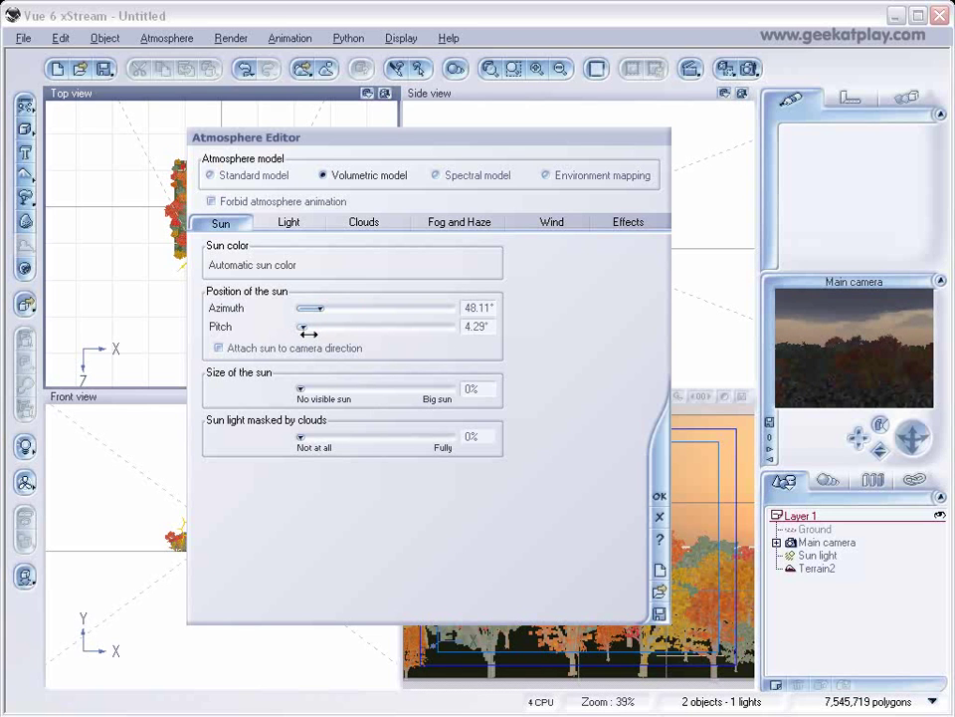
{"action": "mouse_move", "coordinate": [309, 334]}
{"action": "left_mouse_down"}
{"action": "mouse_move", "coordinate": [327, 310]}
{"action": "mouse_move", "coordinate": [402, 312]}
{"action": "mouse_move", "coordinate": [330, 313]}
{"action": "left_mouse_up"}
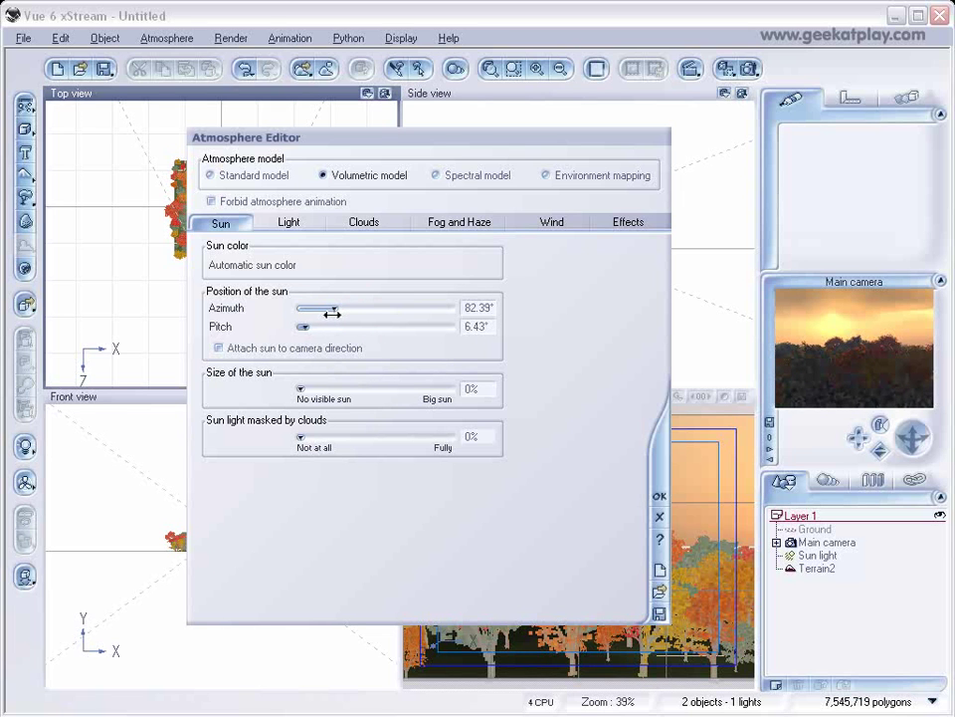
{"action": "left_click_drag", "start_coordinate": [334, 314], "coordinate": [330, 309]}
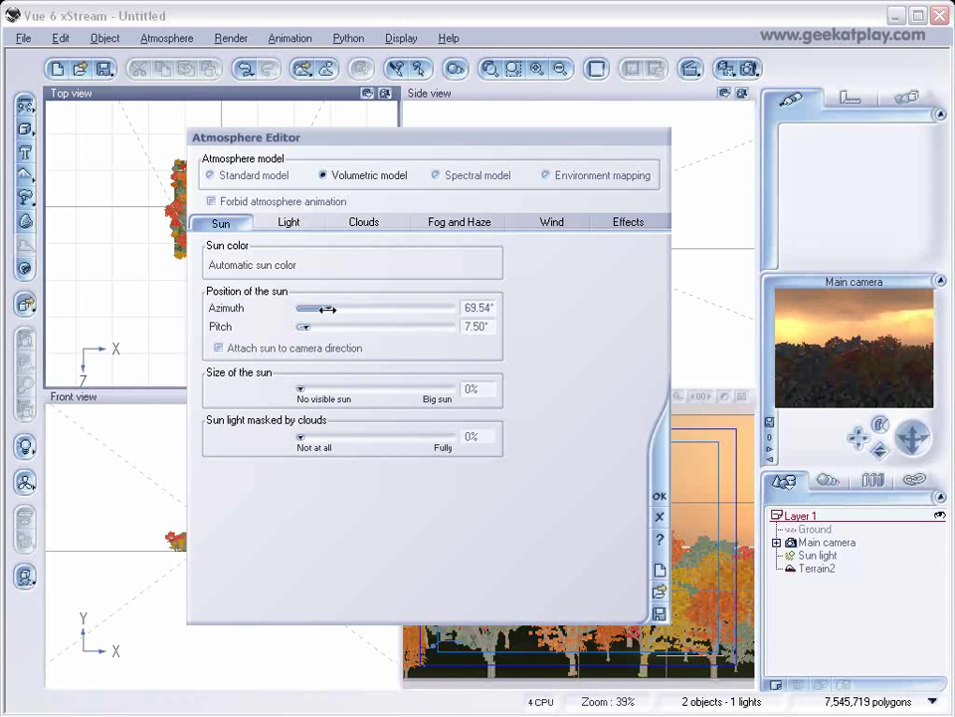
Step: Finish the sun at azimuth 73.82° and pitch 4.29°
{"action": "left_click_drag", "start_coordinate": [453, 139], "coordinate": [713, 100]}
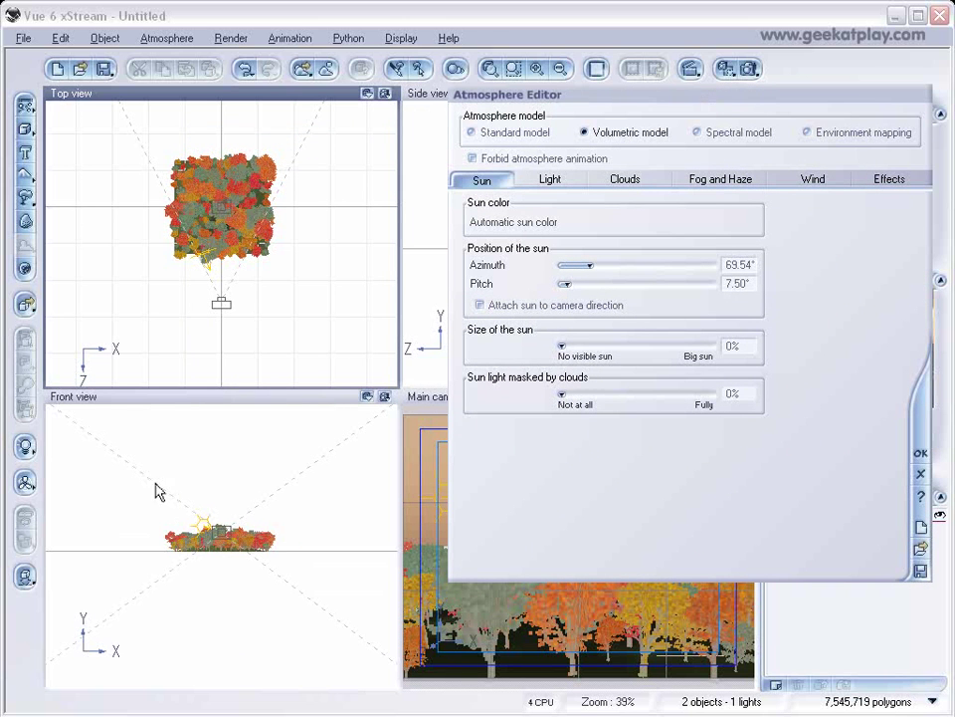
{"action": "left_click_drag", "start_coordinate": [562, 286], "coordinate": [613, 285]}
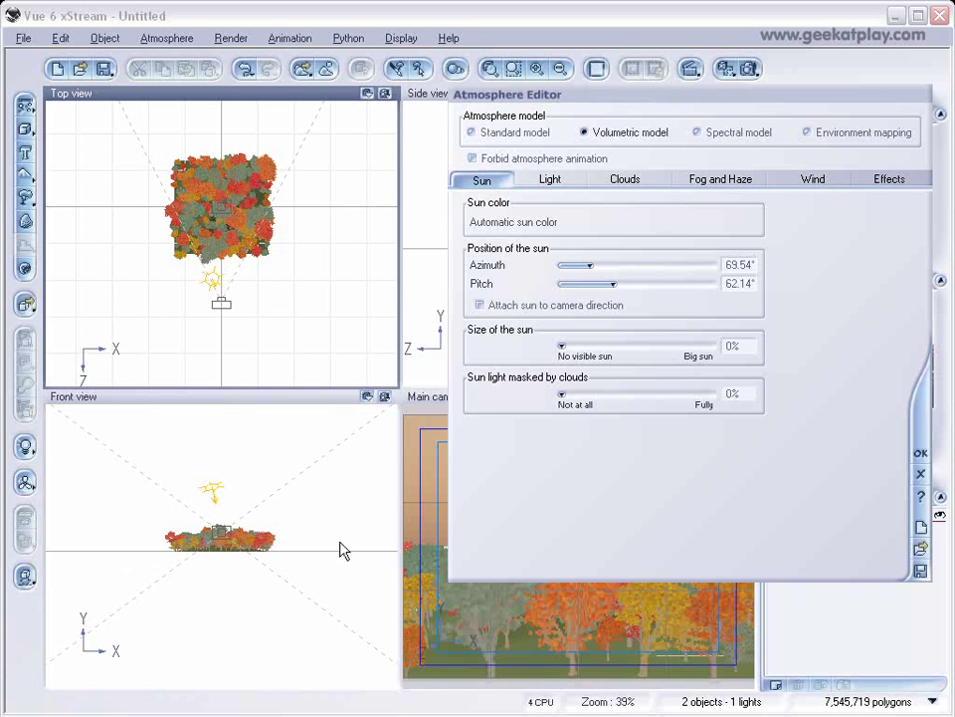
{"action": "mouse_move", "coordinate": [612, 285]}
{"action": "left_mouse_down"}
{"action": "mouse_move", "coordinate": [663, 301]}
{"action": "mouse_move", "coordinate": [707, 290]}
{"action": "mouse_move", "coordinate": [557, 289]}
{"action": "left_mouse_up"}
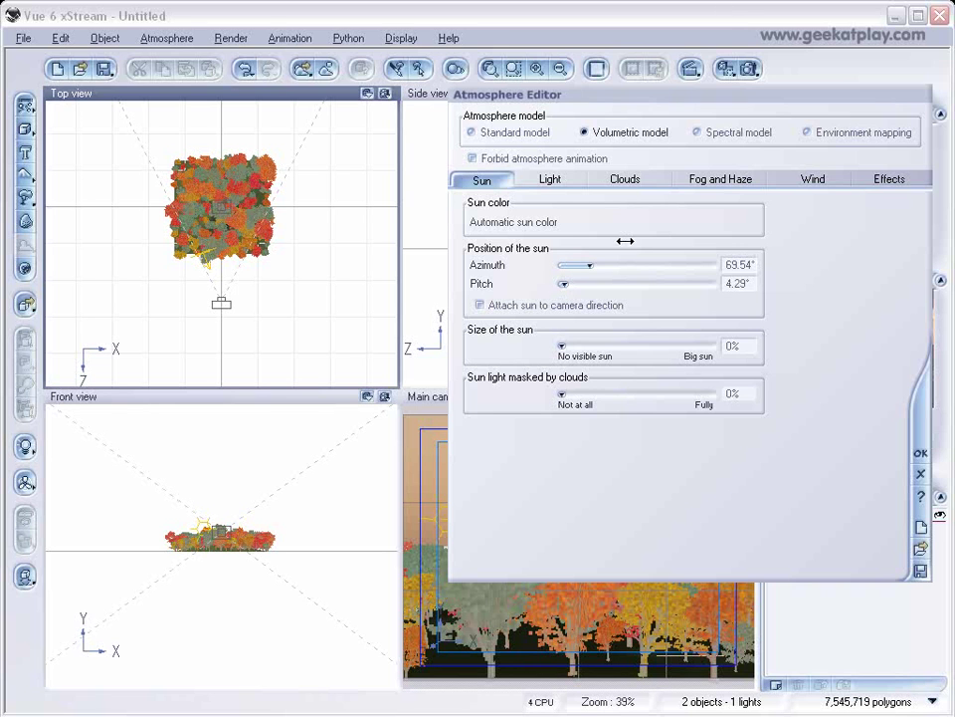
{"action": "left_click_drag", "start_coordinate": [730, 96], "coordinate": [554, 96]}
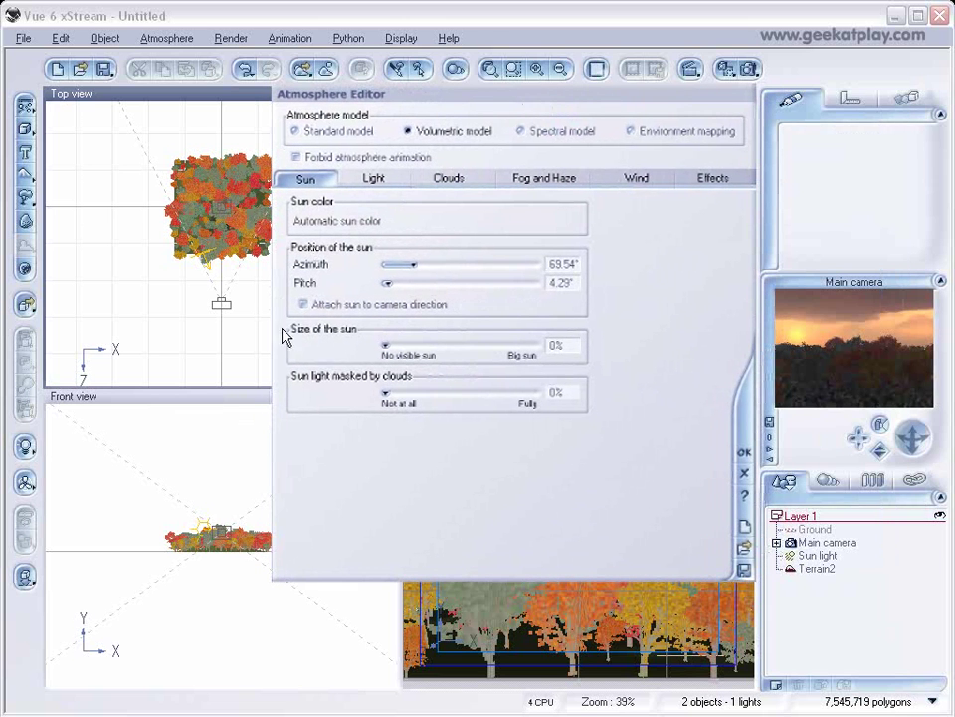
{"action": "left_click_drag", "start_coordinate": [403, 273], "coordinate": [413, 268]}
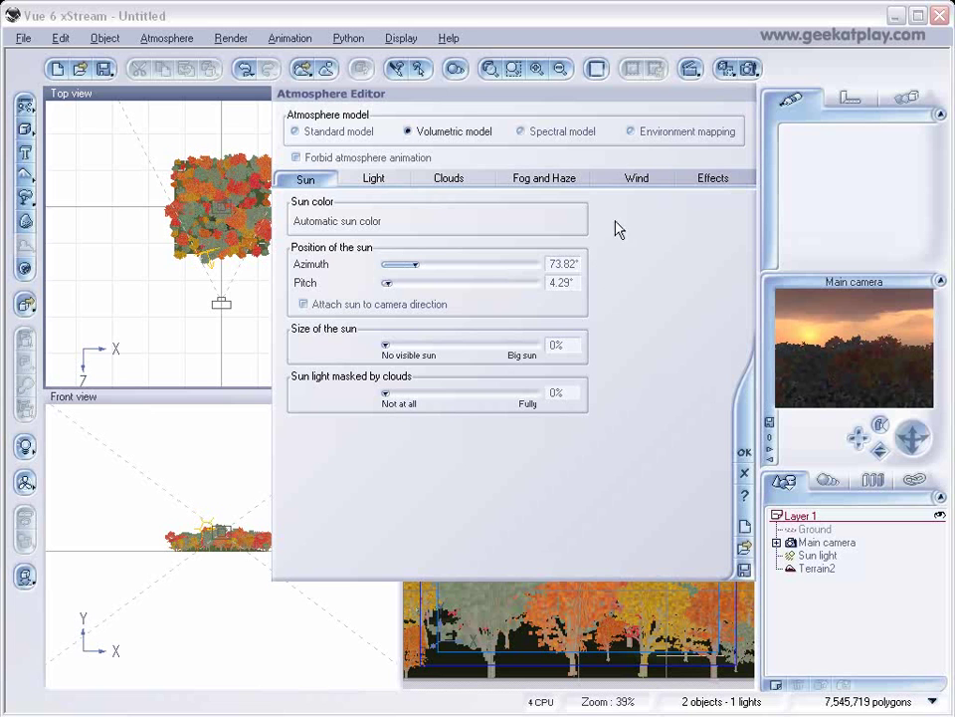
Step: Choose Global ambience on the Light tab, then view the Clouds and Fog and Haze tabs
{"action": "left_click", "coordinate": [377, 179]}
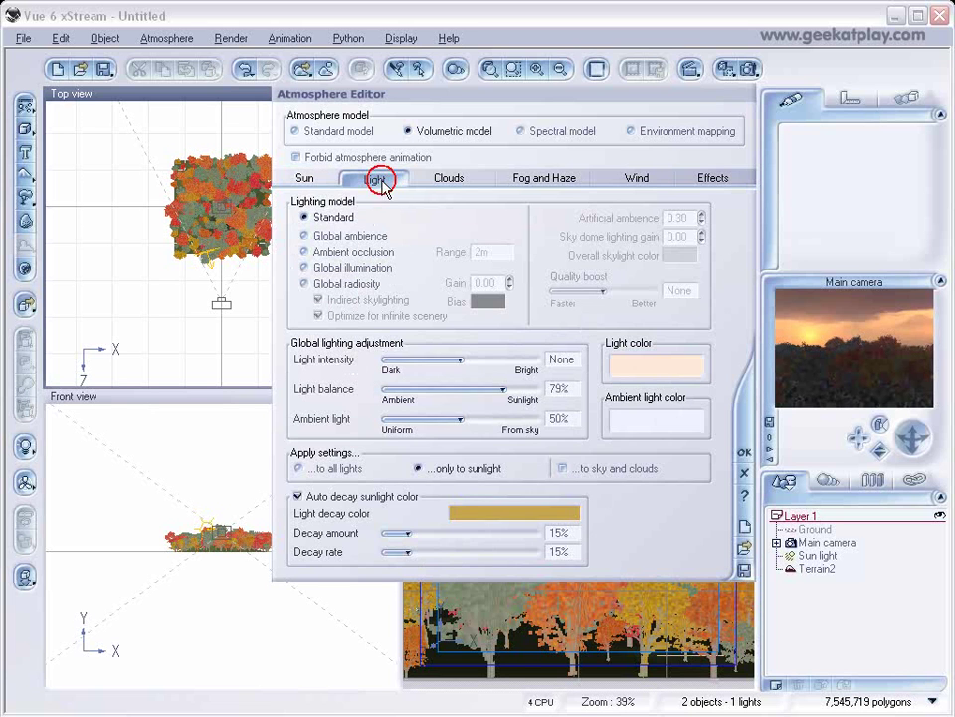
{"action": "left_click", "coordinate": [306, 237]}
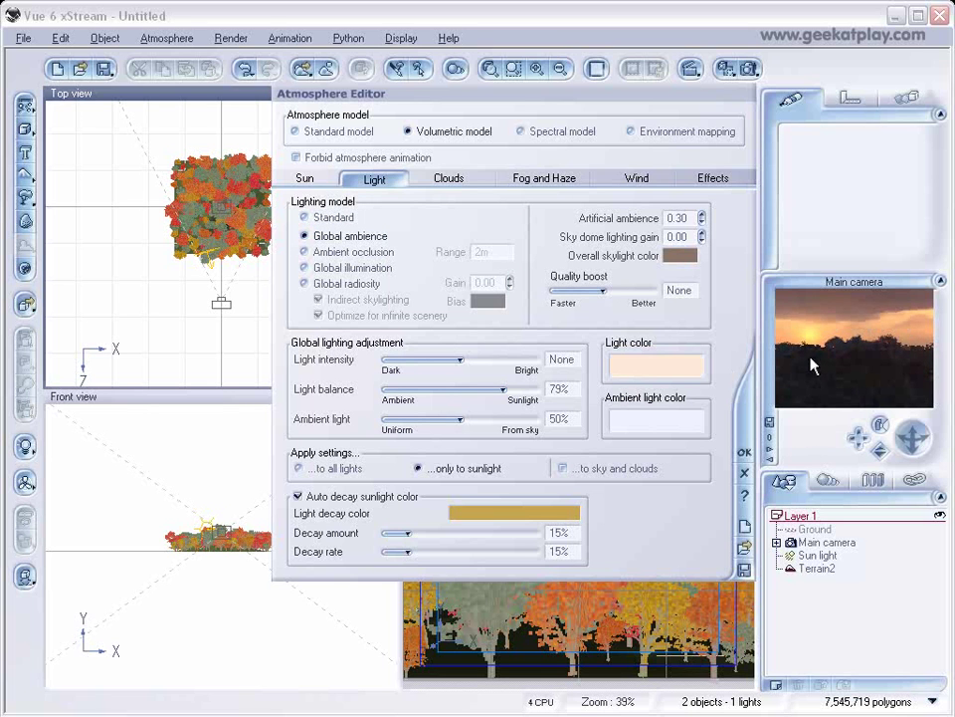
{"action": "left_click", "coordinate": [306, 253]}
{"action": "left_click", "coordinate": [305, 236]}
{"action": "left_click", "coordinate": [450, 179]}
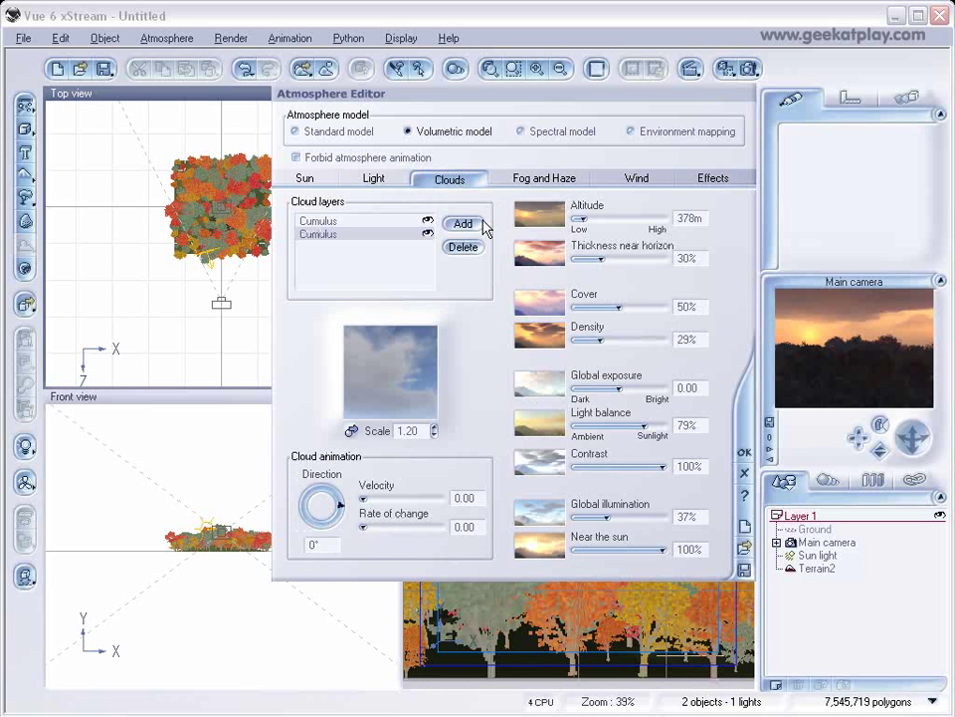
{"action": "left_click", "coordinate": [530, 179]}
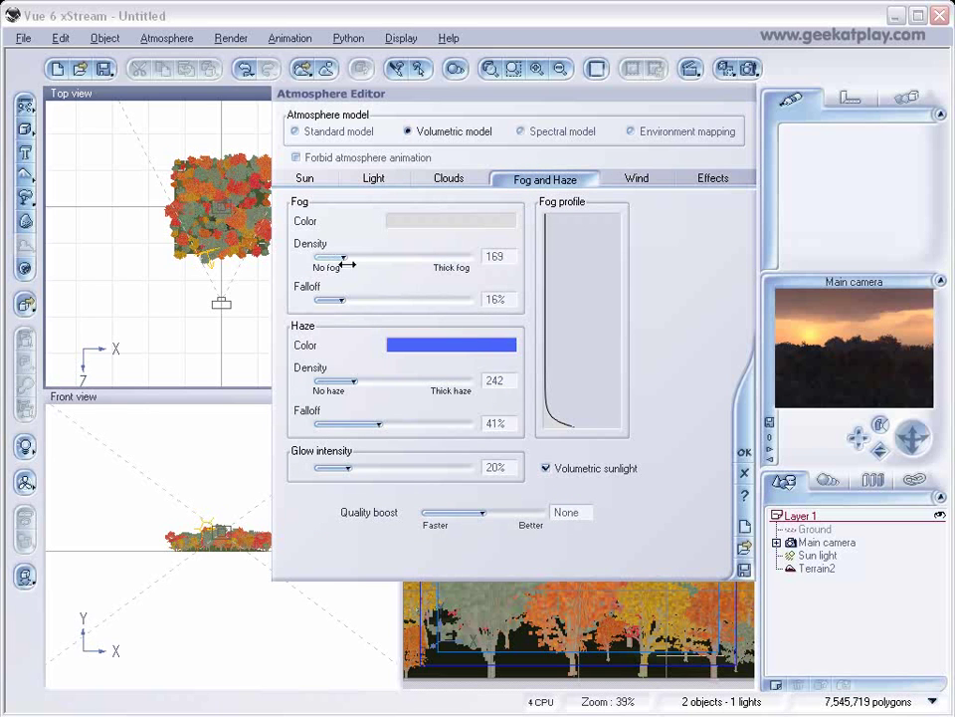
Step: Set fog density to 496, haze density to 141 and glow intensity to about 18%
{"action": "left_click_drag", "start_coordinate": [343, 261], "coordinate": [436, 263]}
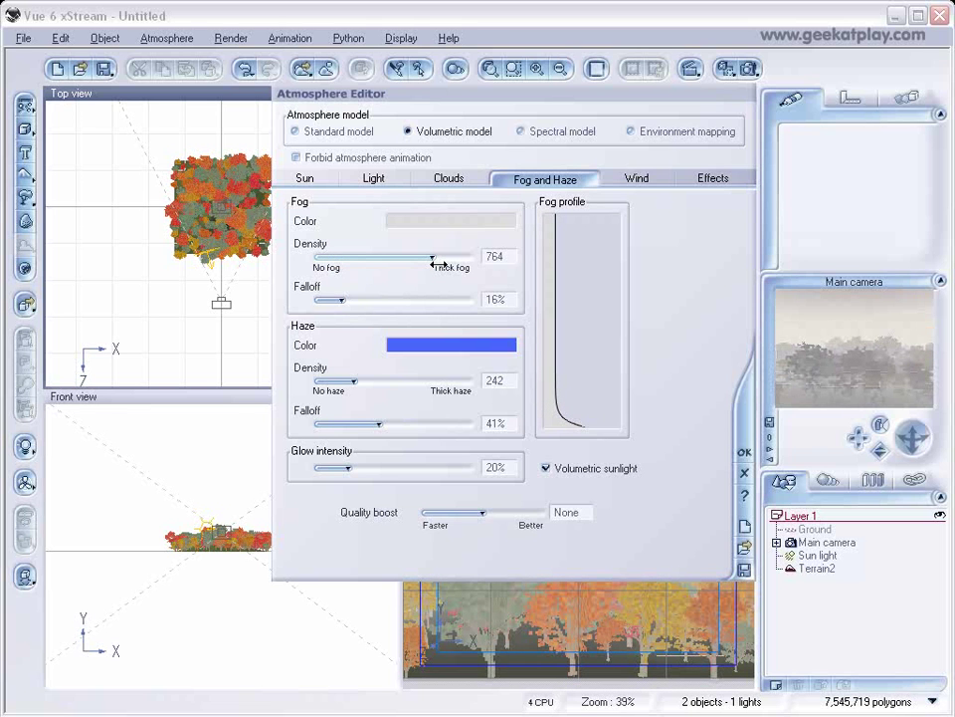
{"action": "left_click_drag", "start_coordinate": [435, 263], "coordinate": [338, 267]}
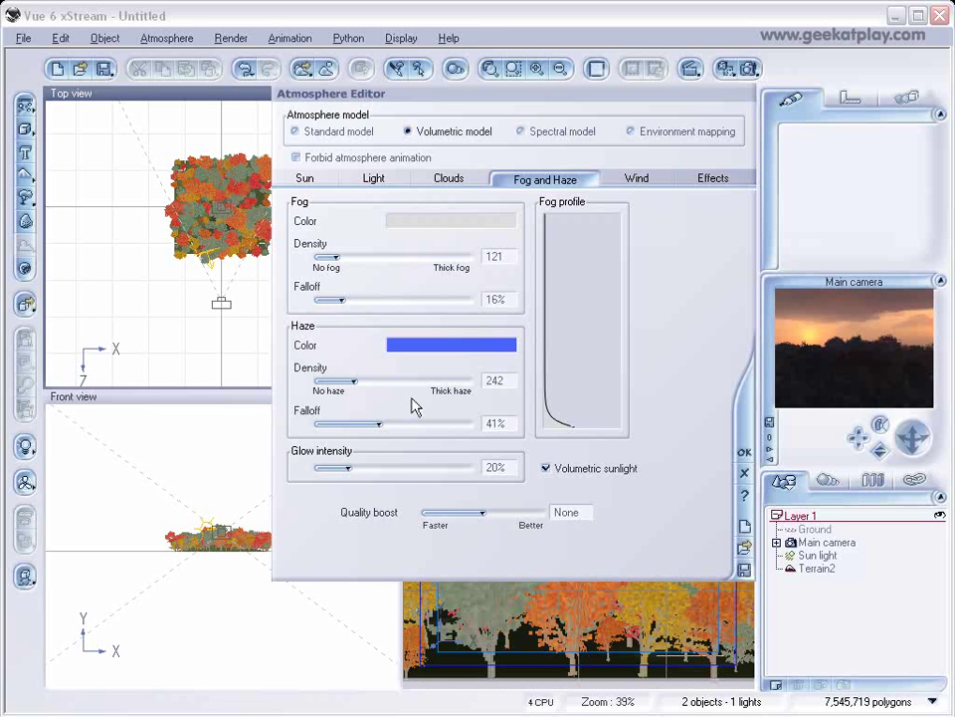
{"action": "left_click_drag", "start_coordinate": [352, 383], "coordinate": [436, 390]}
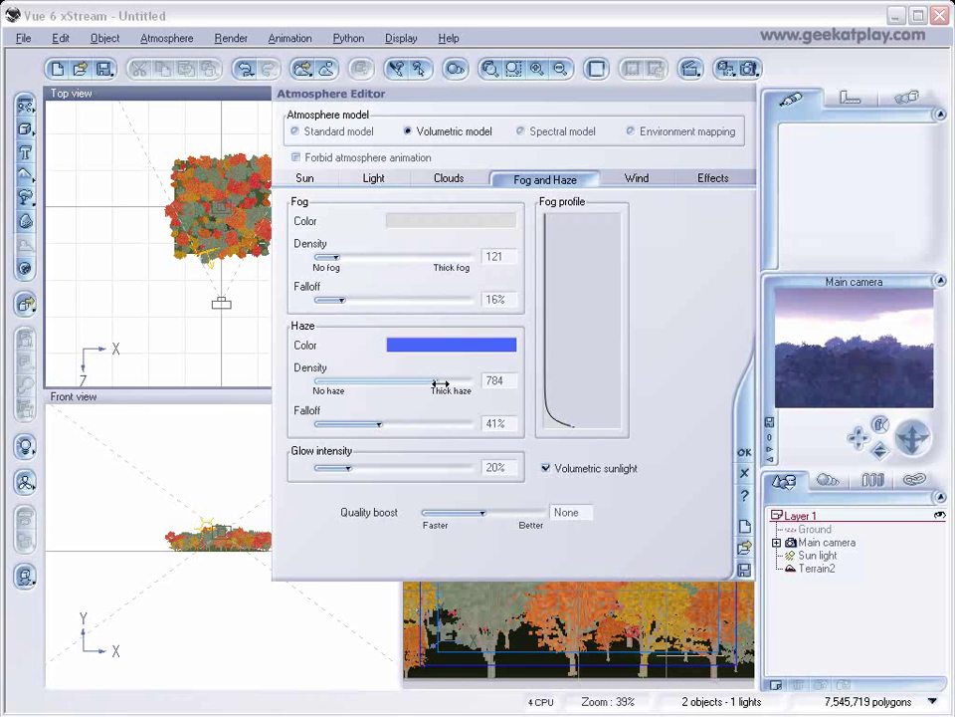
{"action": "left_click_drag", "start_coordinate": [437, 384], "coordinate": [340, 388]}
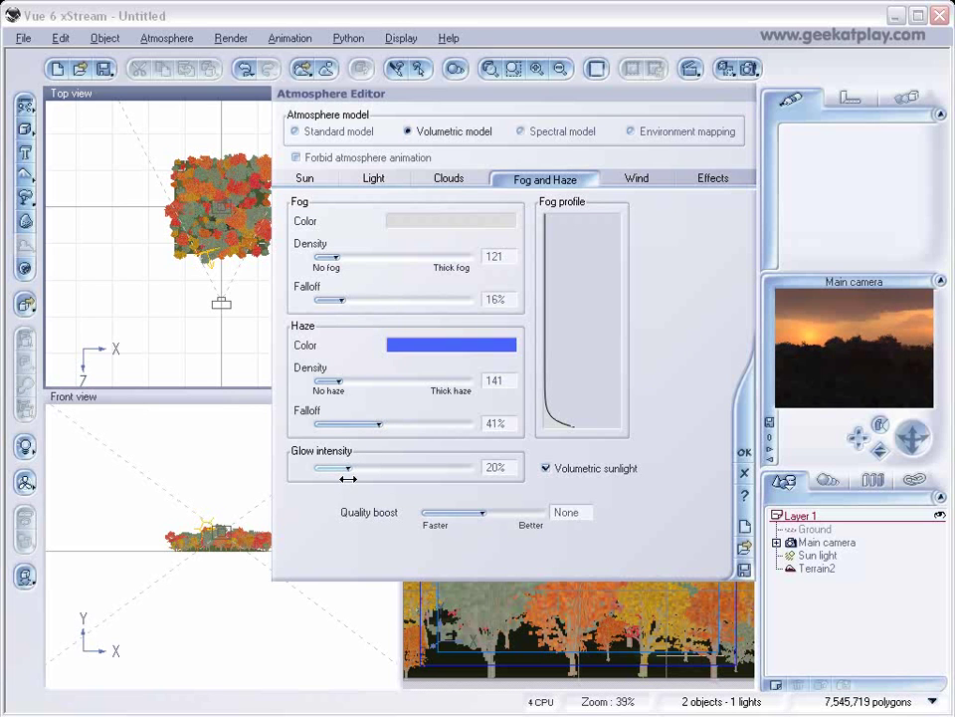
{"action": "left_click_drag", "start_coordinate": [348, 479], "coordinate": [373, 477]}
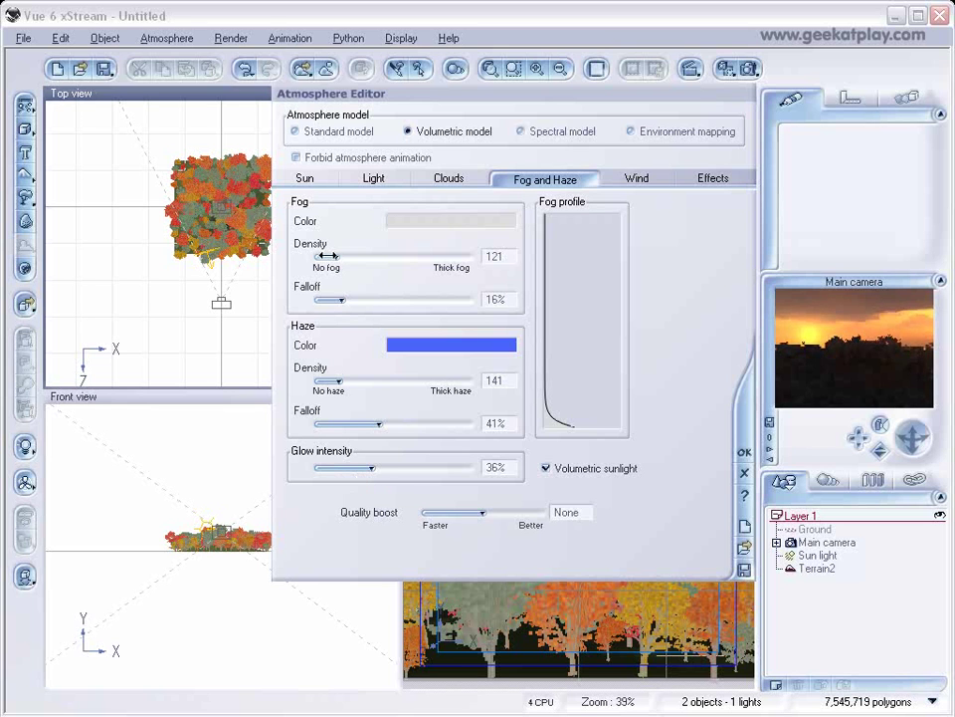
{"action": "left_click_drag", "start_coordinate": [330, 256], "coordinate": [392, 257]}
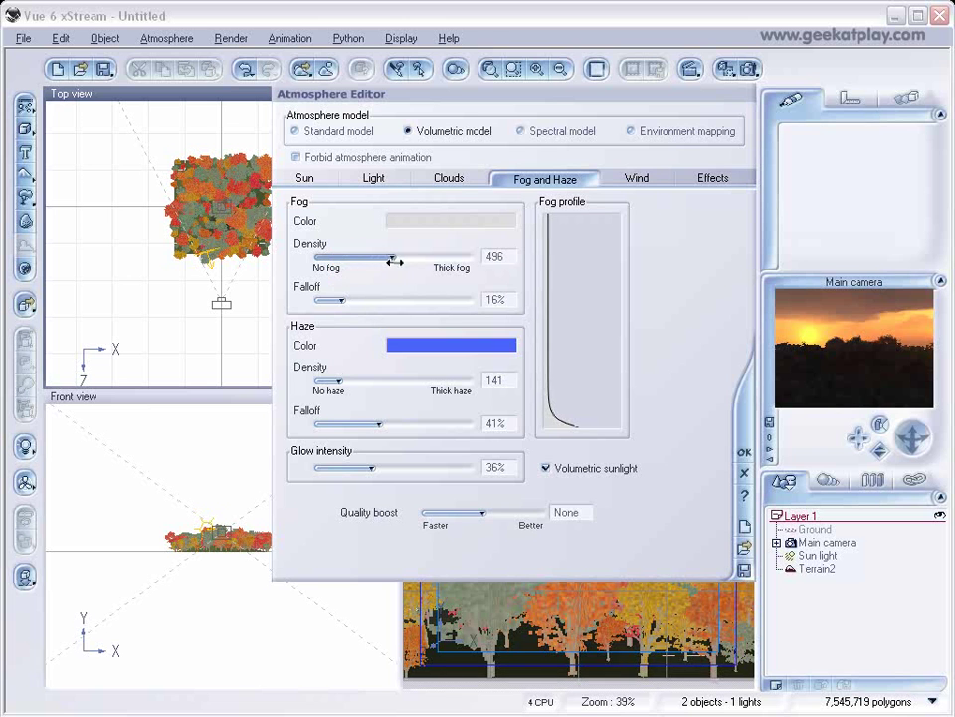
{"action": "left_click_drag", "start_coordinate": [373, 478], "coordinate": [344, 477]}
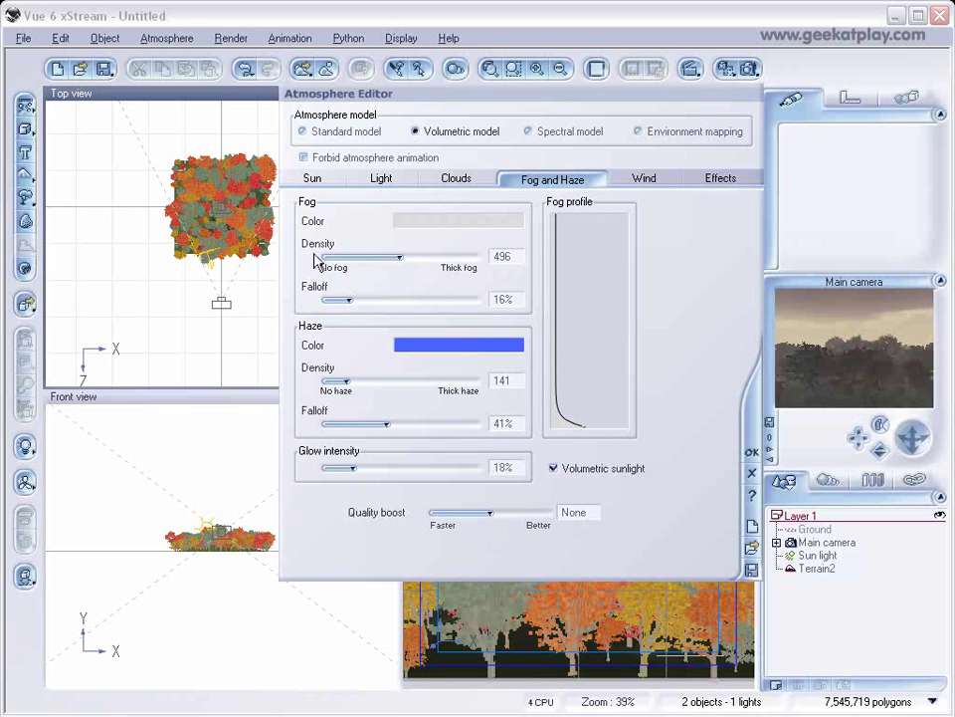
Step: On the Wind tab, pick the Spectral model, toggle Enable wind off and on, and enable Breeze preview
{"action": "left_click", "coordinate": [647, 179]}
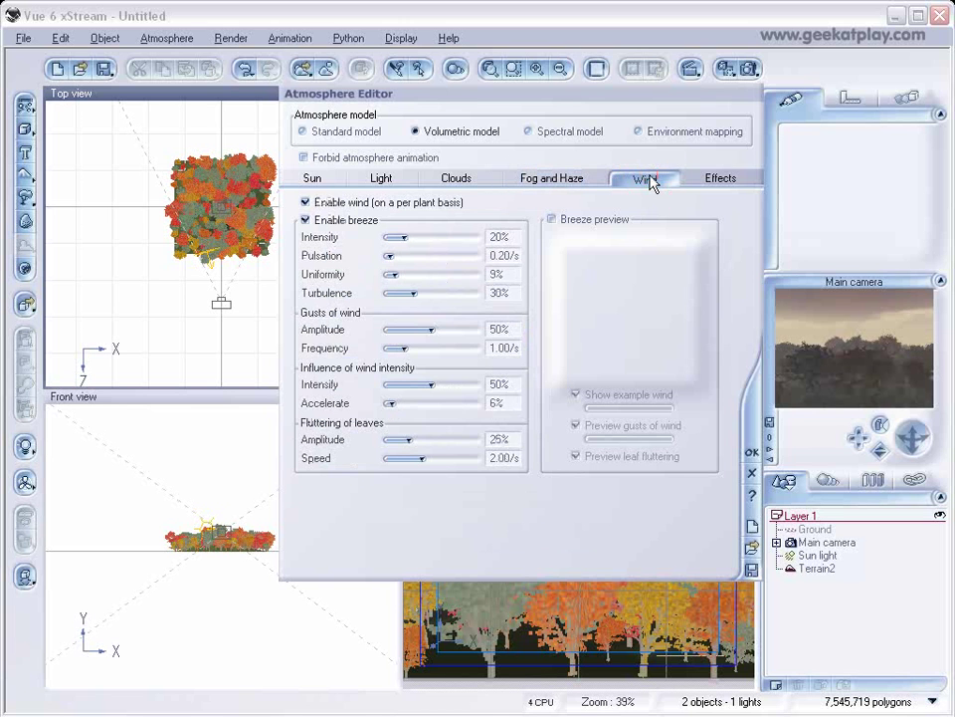
{"action": "left_click", "coordinate": [532, 137]}
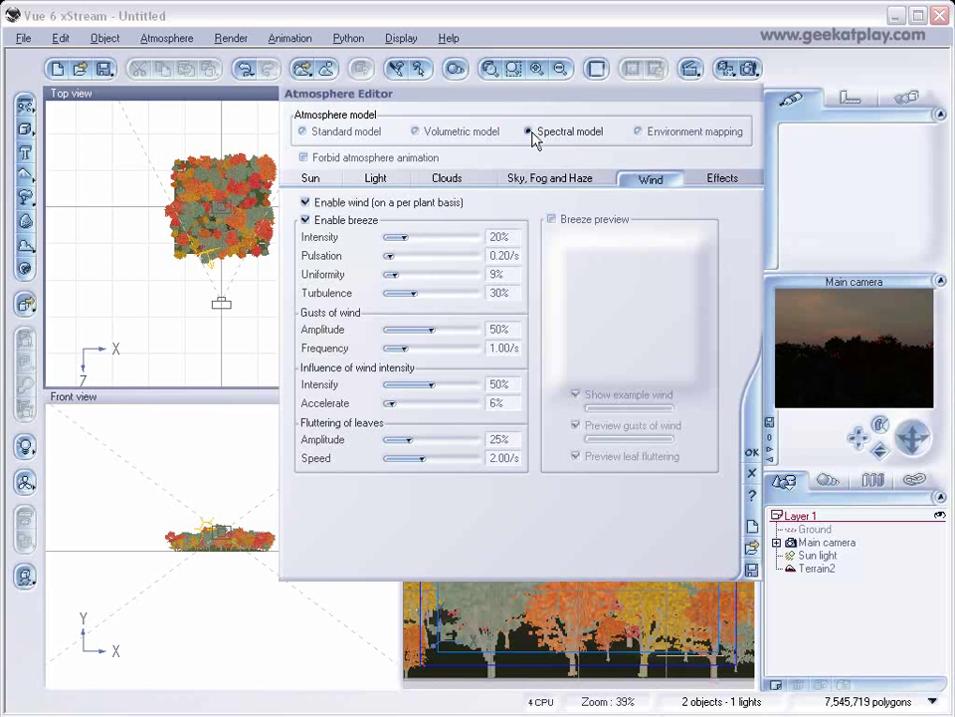
{"action": "left_click", "coordinate": [307, 203]}
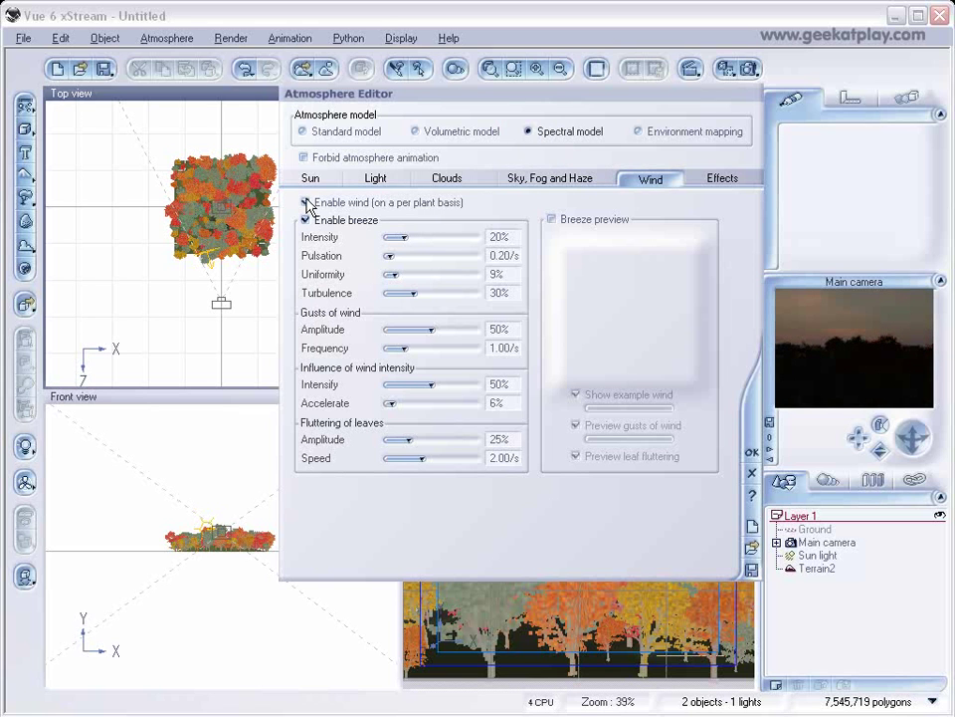
{"action": "left_click", "coordinate": [306, 203]}
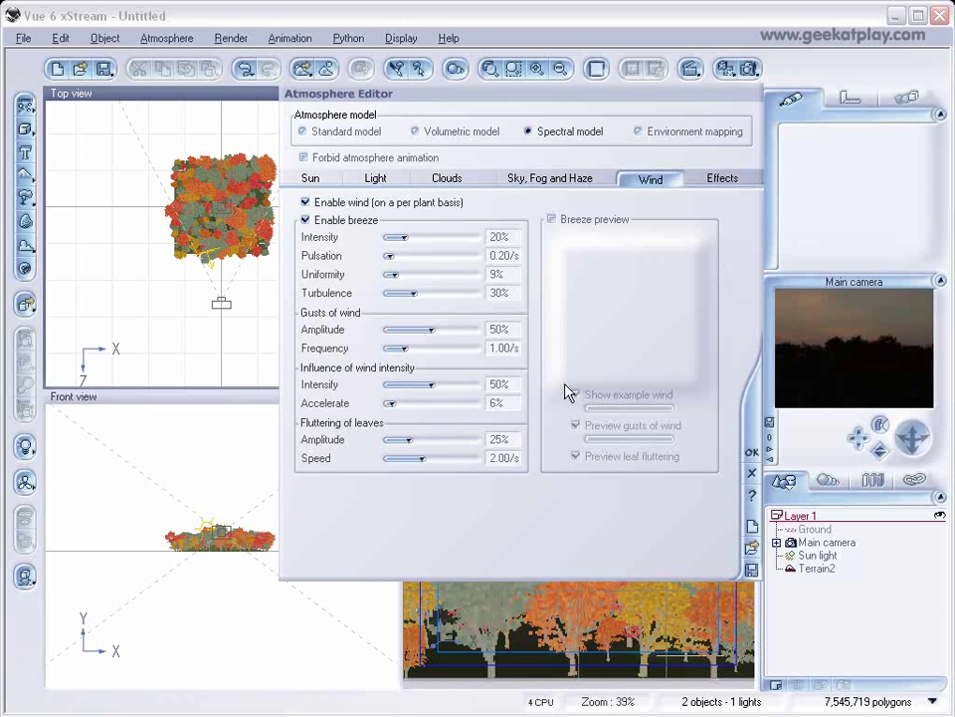
{"action": "left_click", "coordinate": [553, 220]}
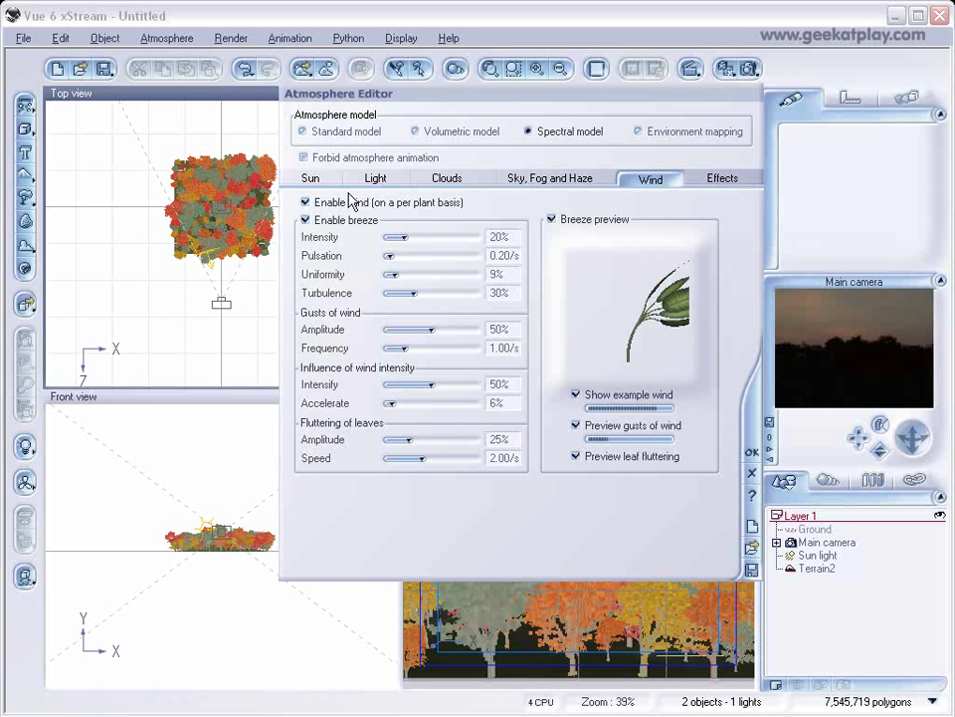
Step: Switch back to the Volumetric model and thin the fog density to about 151
{"action": "left_click", "coordinate": [380, 179]}
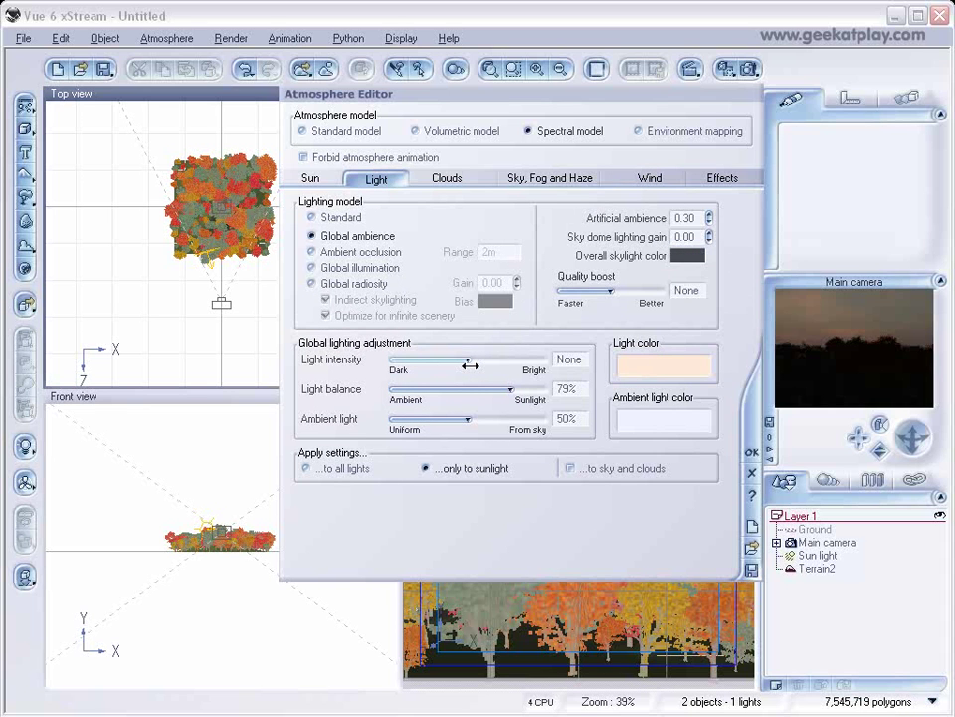
{"action": "left_click", "coordinate": [526, 179]}
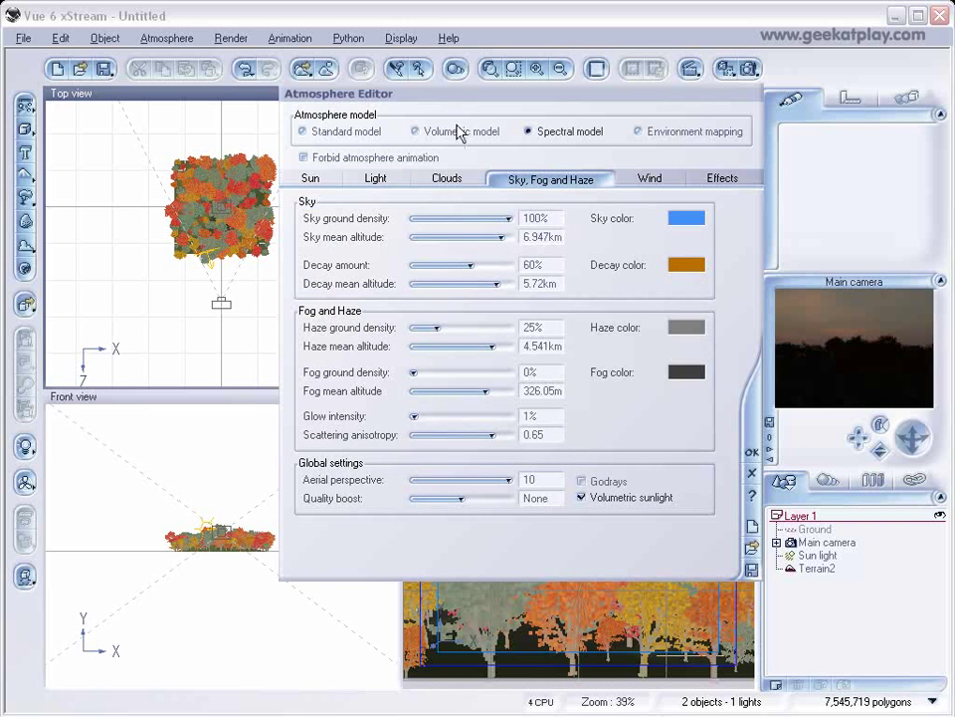
{"action": "left_click", "coordinate": [424, 133]}
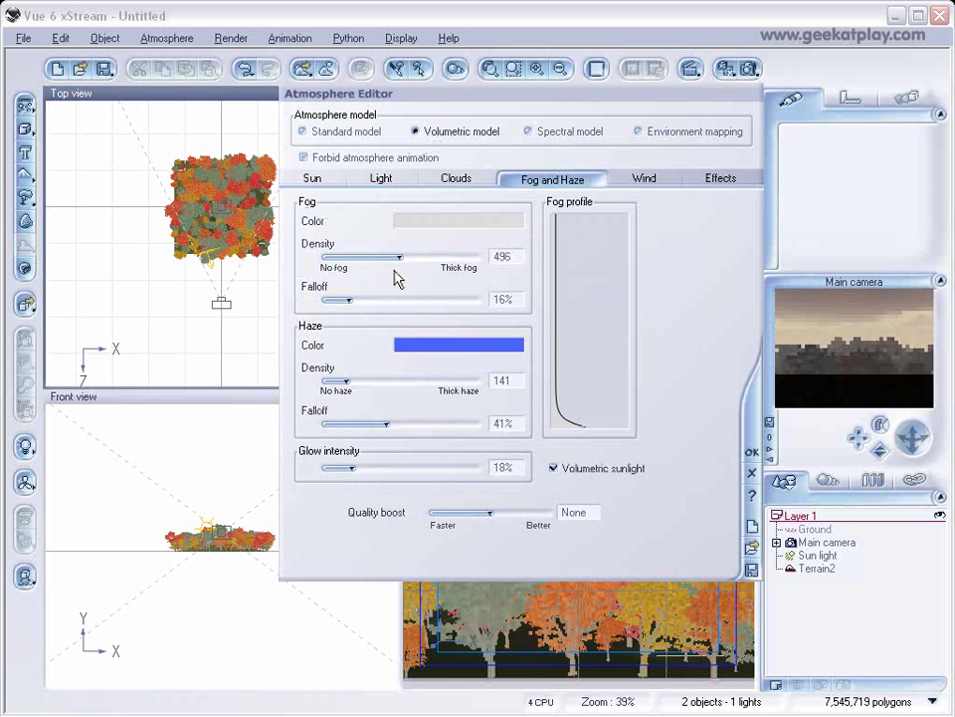
{"action": "left_click_drag", "start_coordinate": [399, 257], "coordinate": [347, 265]}
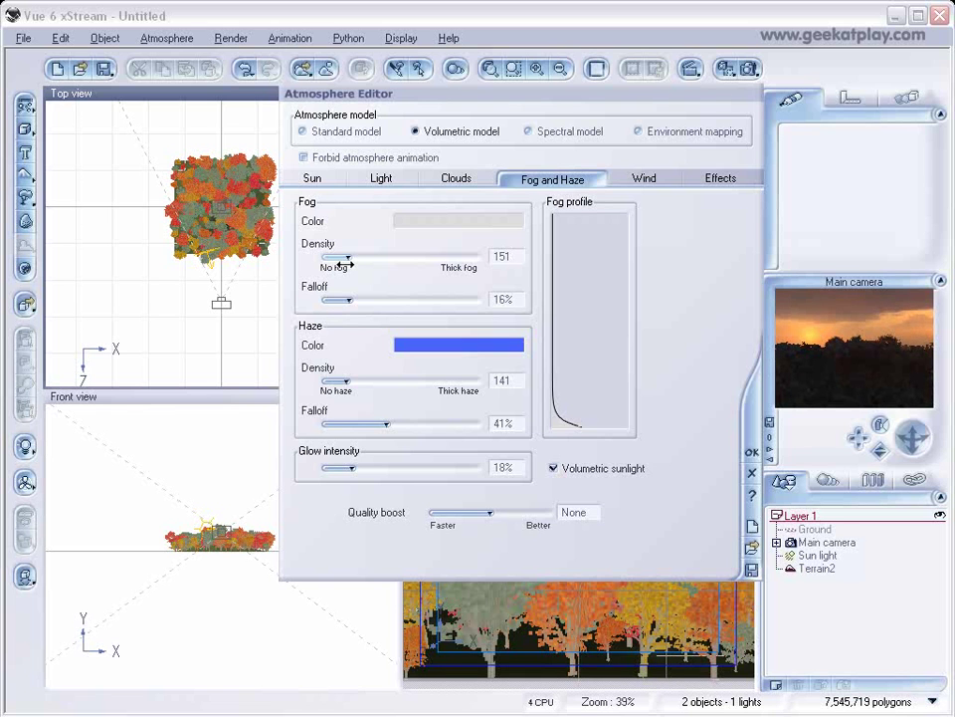
Step: Set light intensity to -0.12 and light balance to 74%, then apply and close the editor
{"action": "left_click", "coordinate": [394, 181]}
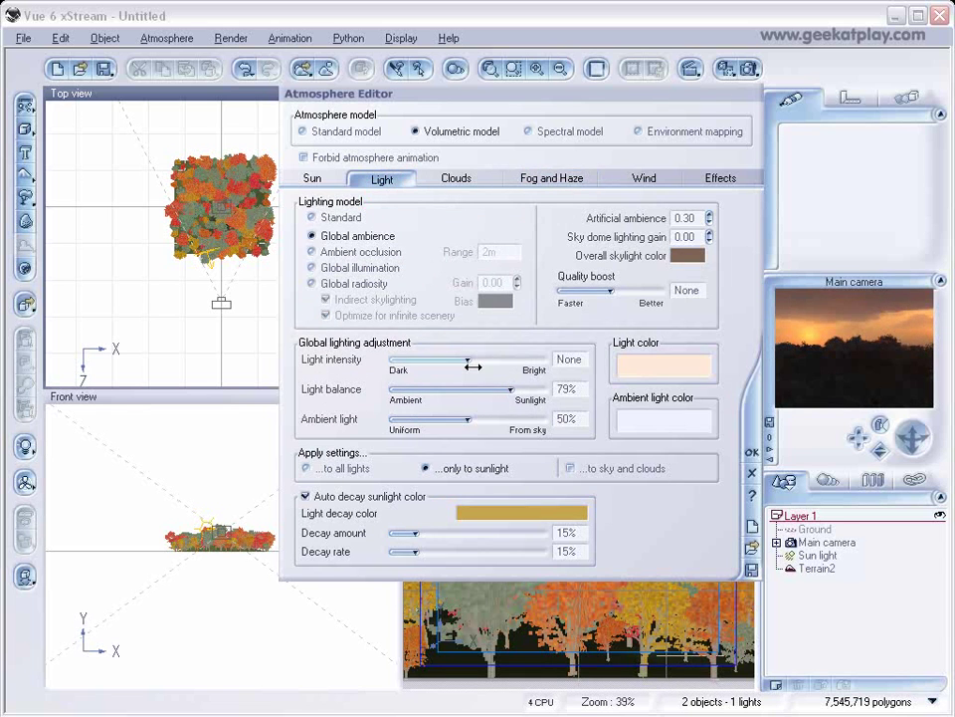
{"action": "mouse_move", "coordinate": [473, 366]}
{"action": "left_mouse_down"}
{"action": "mouse_move", "coordinate": [534, 360]}
{"action": "mouse_move", "coordinate": [414, 377]}
{"action": "mouse_move", "coordinate": [462, 365]}
{"action": "left_mouse_up"}
{"action": "mouse_move", "coordinate": [511, 391]}
{"action": "left_mouse_down"}
{"action": "mouse_move", "coordinate": [492, 392]}
{"action": "mouse_move", "coordinate": [507, 402]}
{"action": "left_mouse_up"}
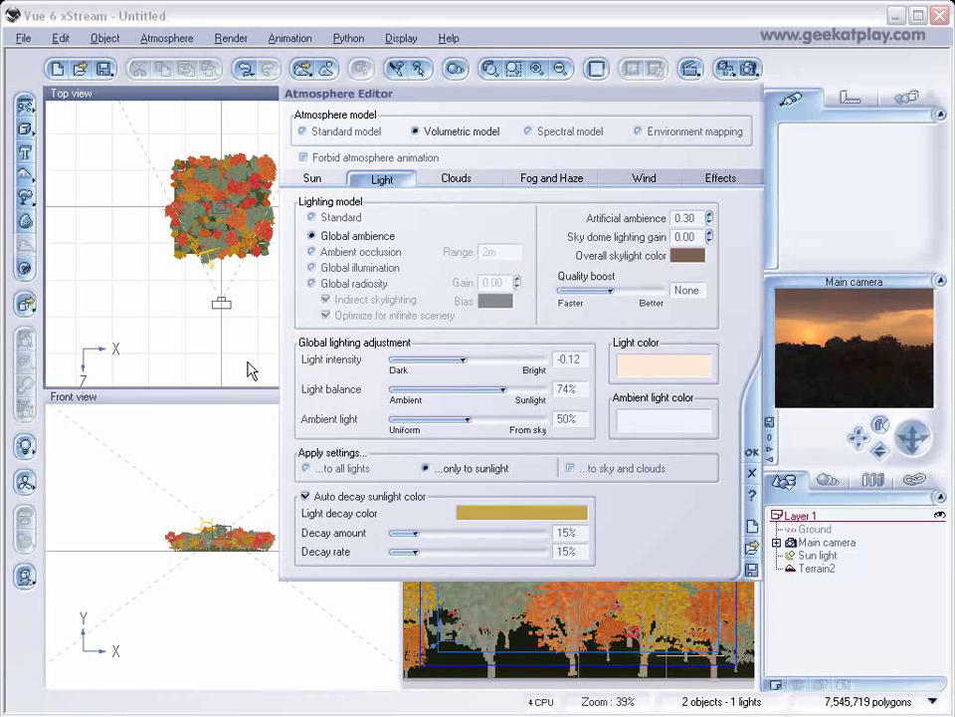
{"action": "left_click", "coordinate": [752, 453]}
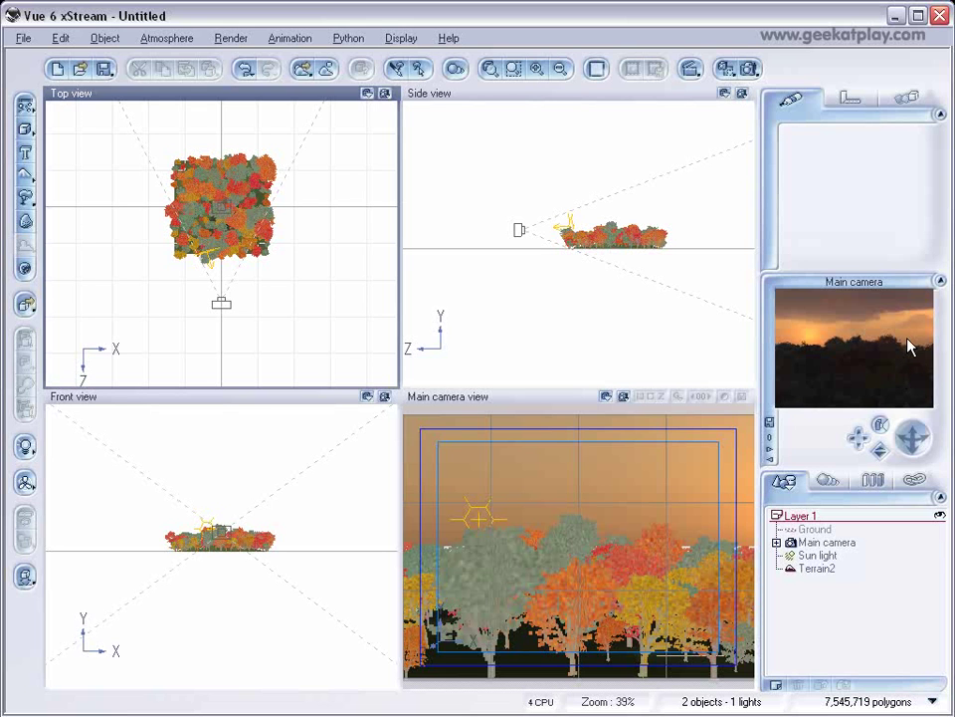
Step: Browse the Geekatplay atmosphere collection, preview Basic Waves, and load September Sky
{"action": "left_click", "coordinate": [161, 40]}
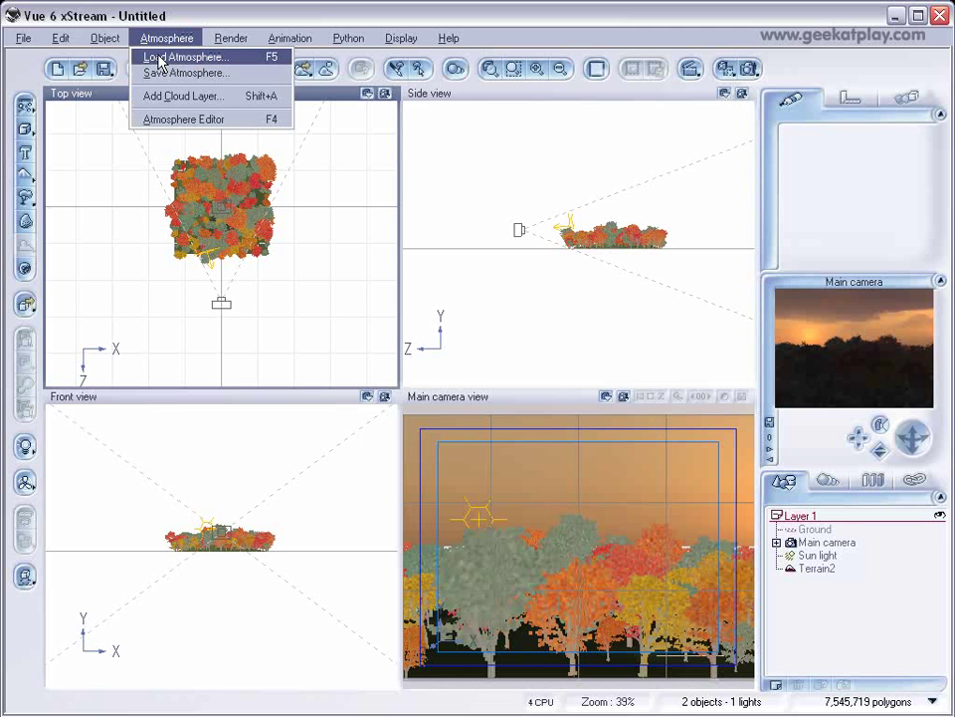
{"action": "left_click", "coordinate": [159, 60]}
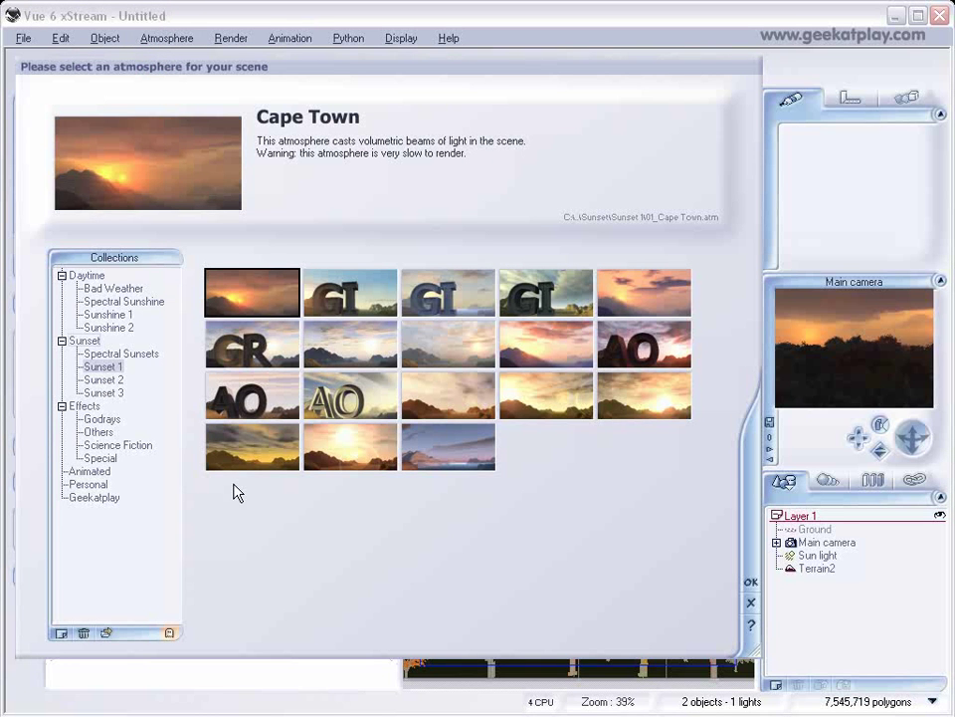
{"action": "left_click", "coordinate": [94, 497]}
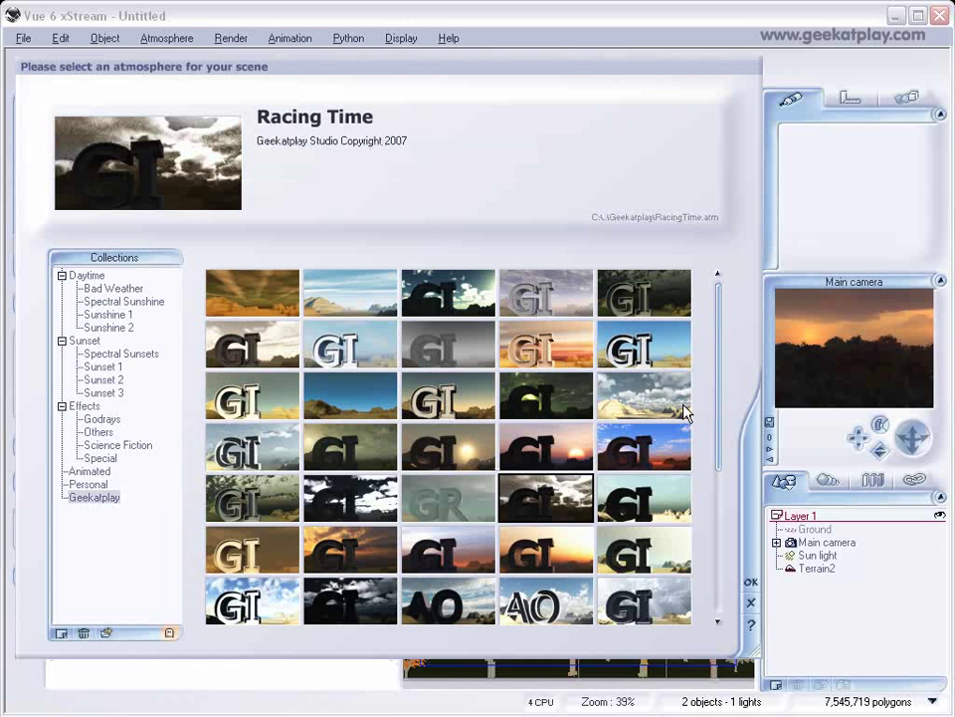
{"action": "left_click", "coordinate": [316, 290]}
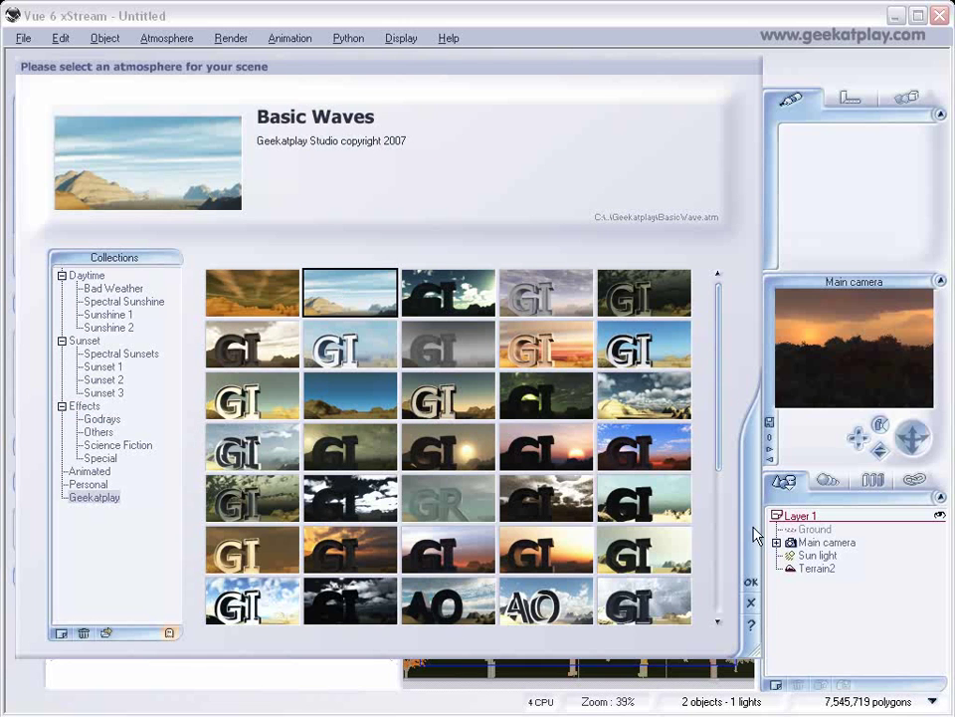
{"action": "left_click", "coordinate": [718, 342]}
{"action": "scroll", "coordinate": [713, 410], "scroll_direction": "down", "scroll_amount": 2}
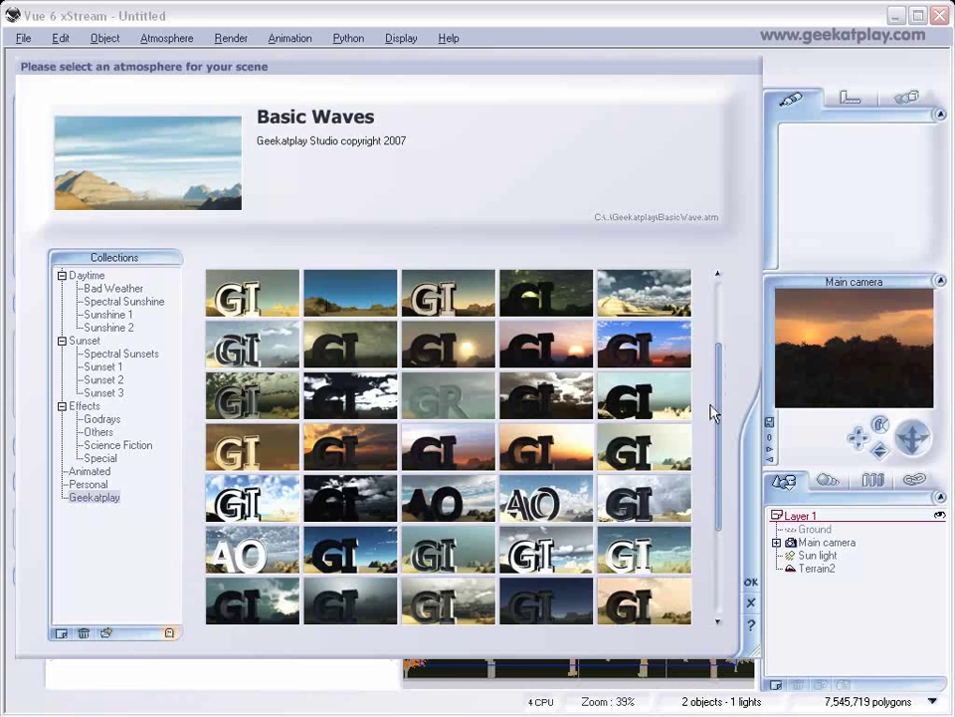
{"action": "scroll", "coordinate": [714, 444], "scroll_direction": "down", "scroll_amount": 1}
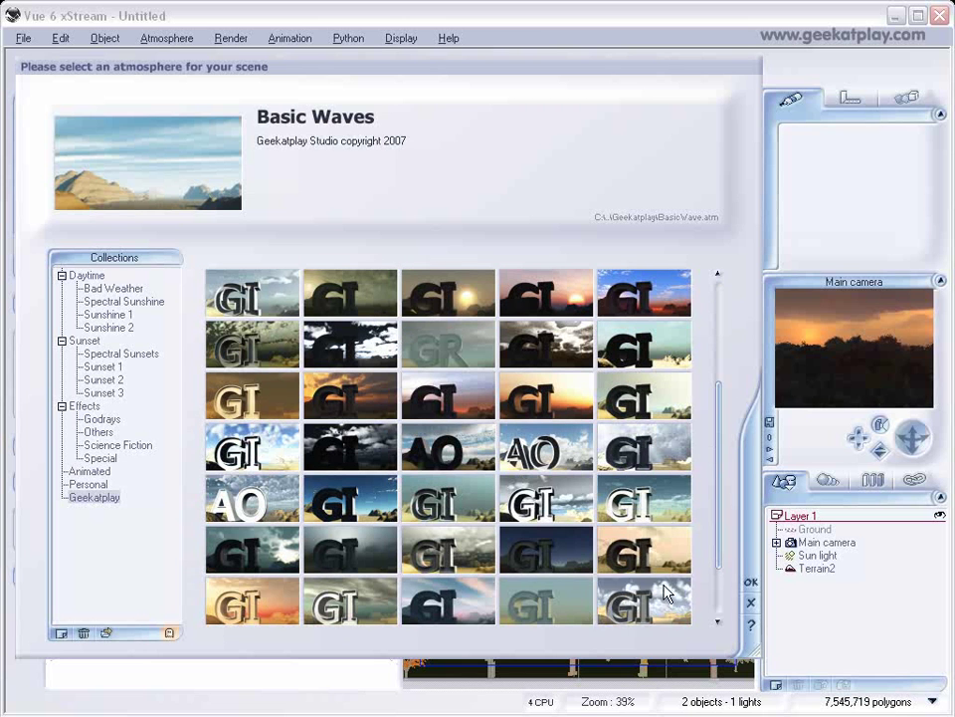
{"action": "left_click", "coordinate": [679, 613]}
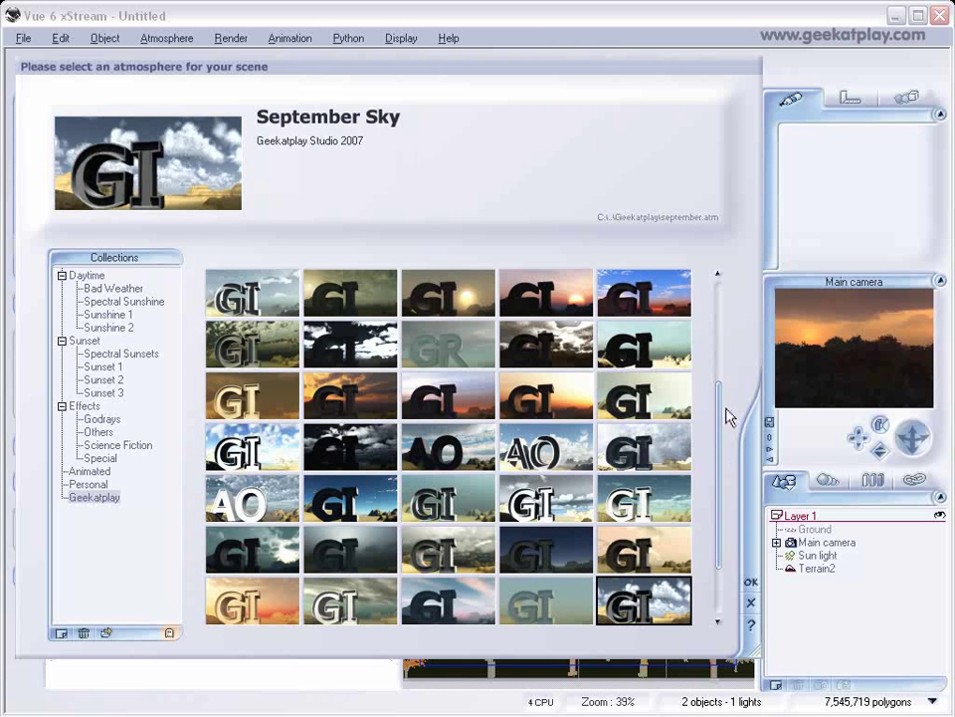
{"action": "scroll", "coordinate": [715, 438], "scroll_direction": "down", "scroll_amount": 1}
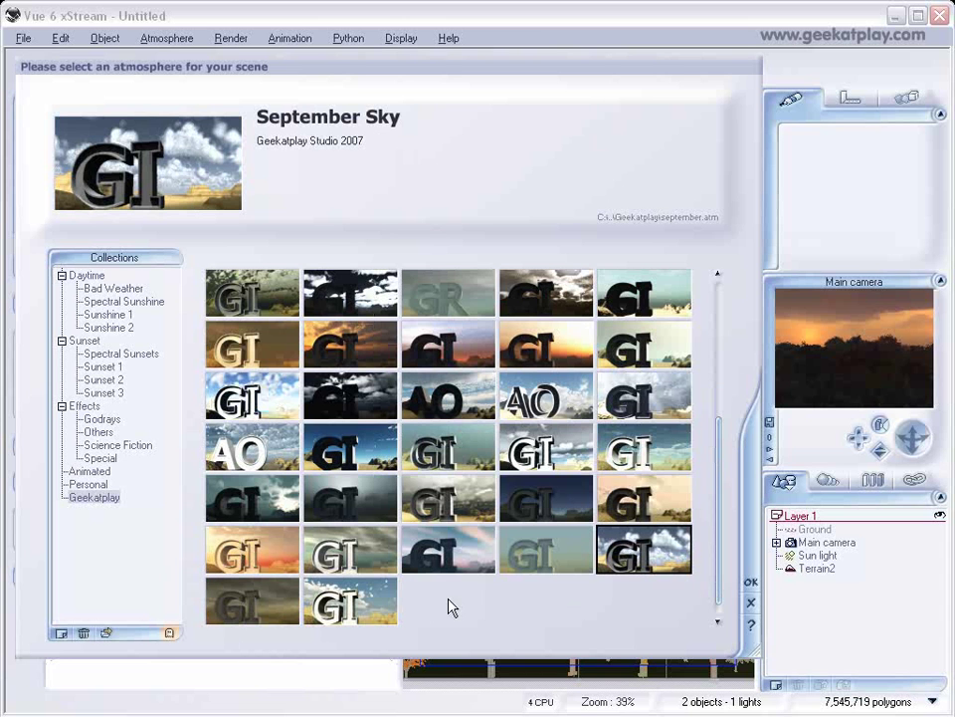
{"action": "left_click", "coordinate": [751, 584]}
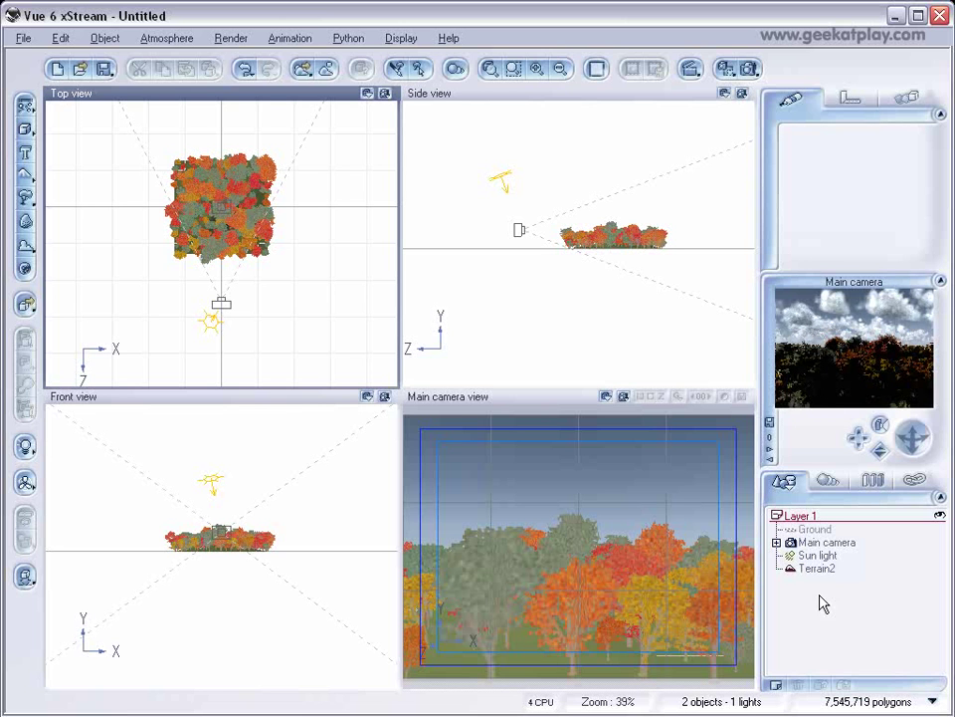
Step: Preview the Havy Summer preset, then load the incomming storm atmosphere into the scene
{"action": "left_click", "coordinate": [149, 37]}
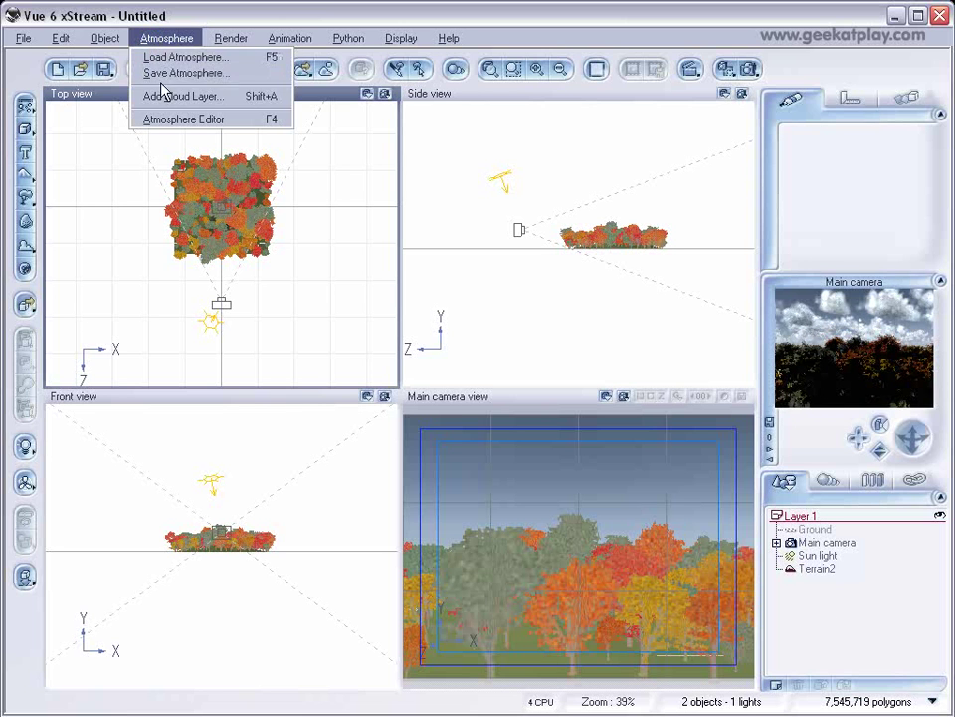
{"action": "left_click", "coordinate": [161, 57]}
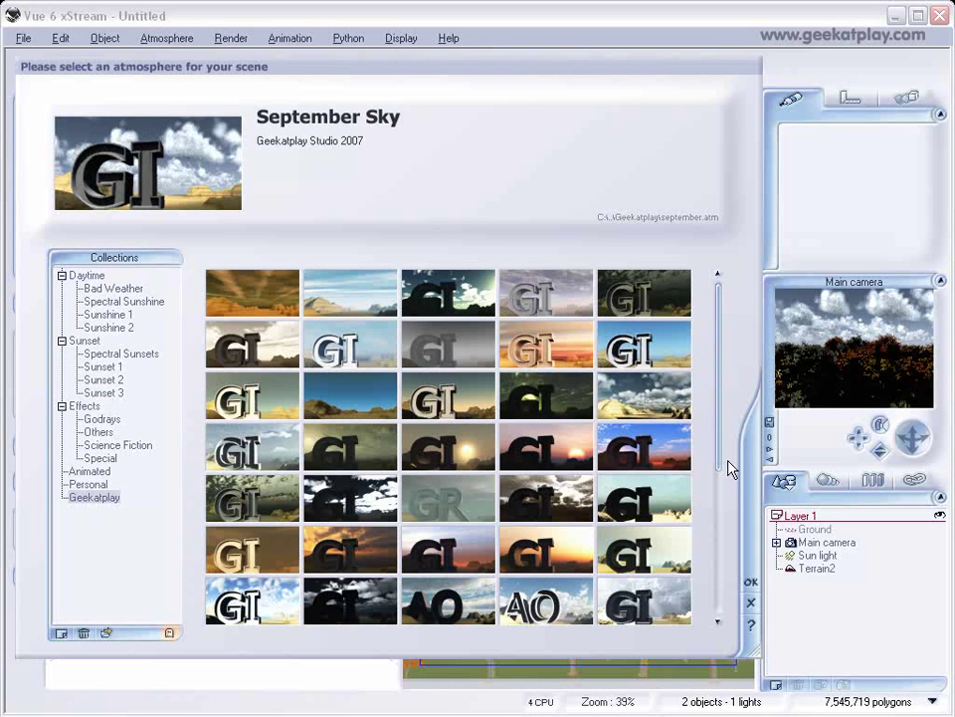
{"action": "left_click", "coordinate": [657, 394]}
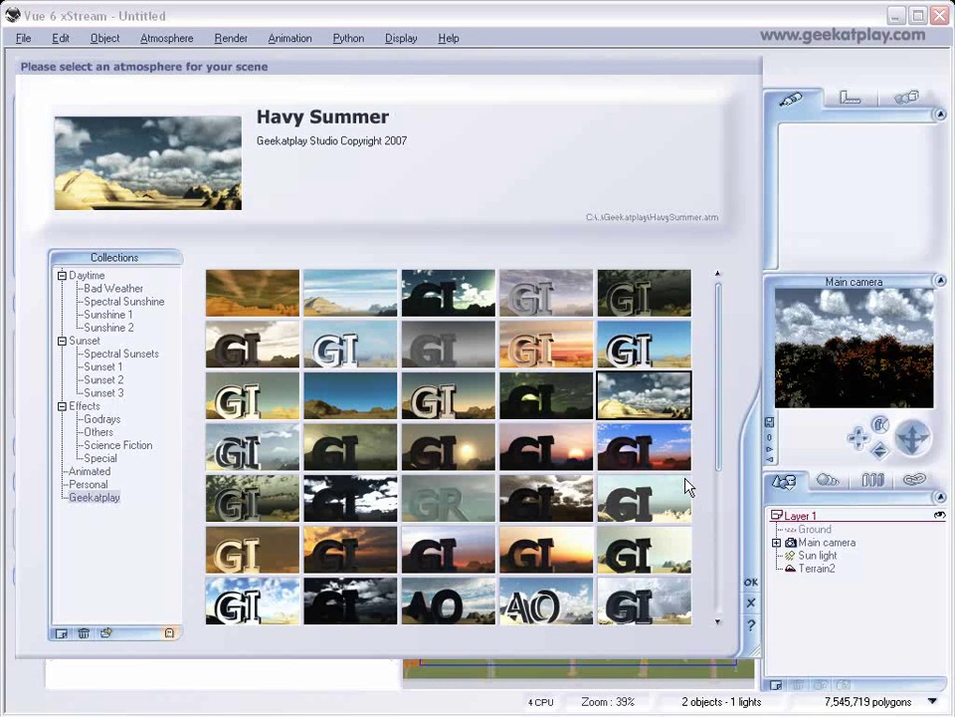
{"action": "scroll", "coordinate": [717, 487], "scroll_direction": "down", "scroll_amount": 1}
{"action": "scroll", "coordinate": [712, 478], "scroll_direction": "up", "scroll_amount": 1}
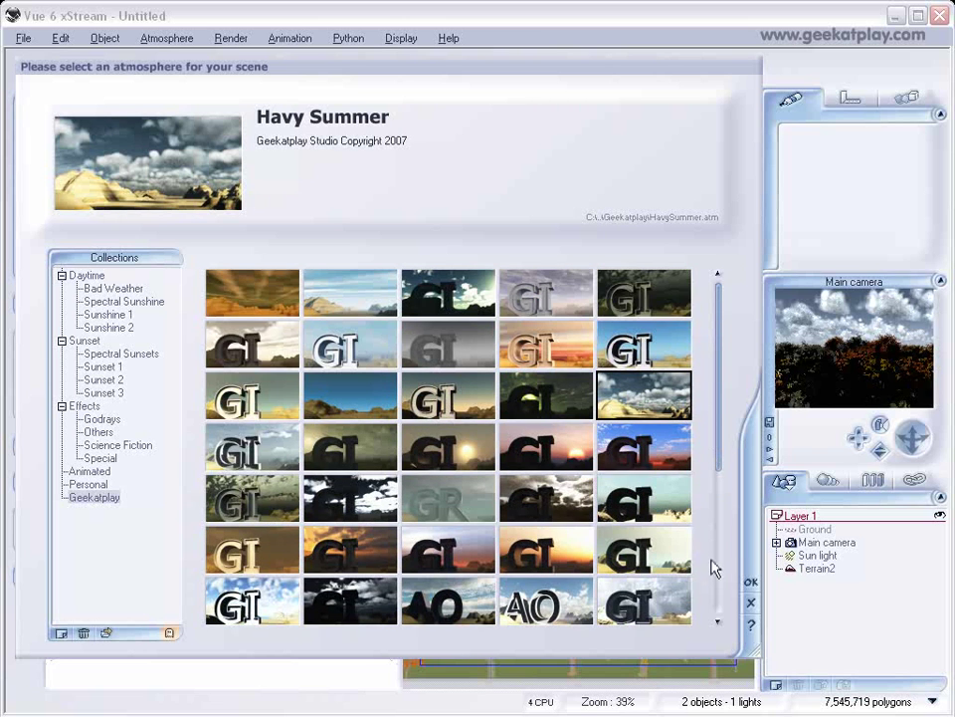
{"action": "scroll", "coordinate": [712, 557], "scroll_direction": "down", "scroll_amount": 4}
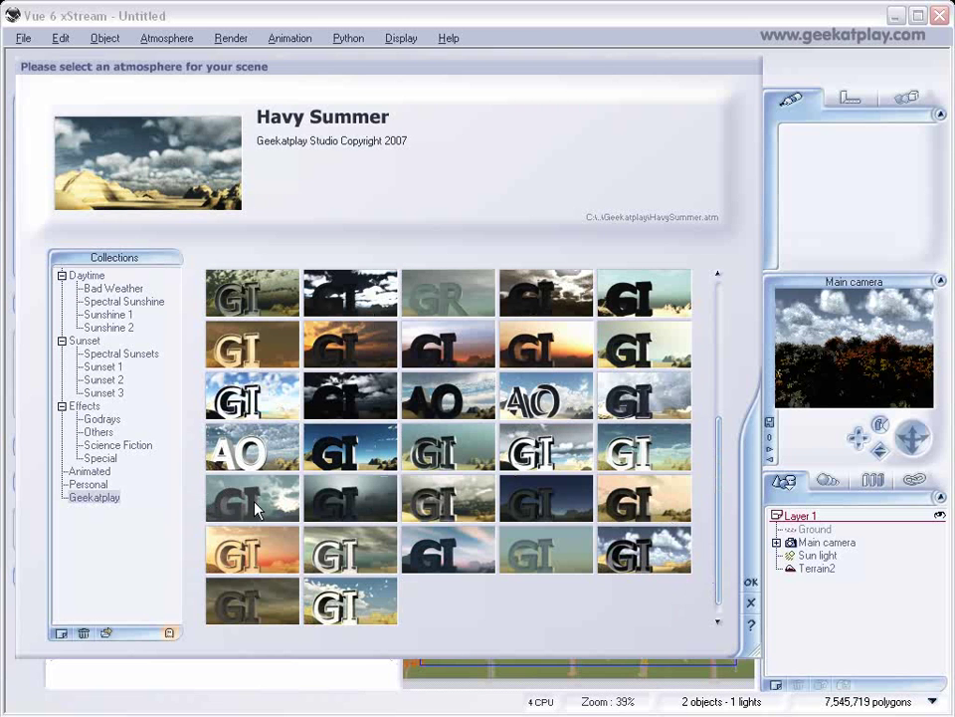
{"action": "left_click", "coordinate": [283, 503]}
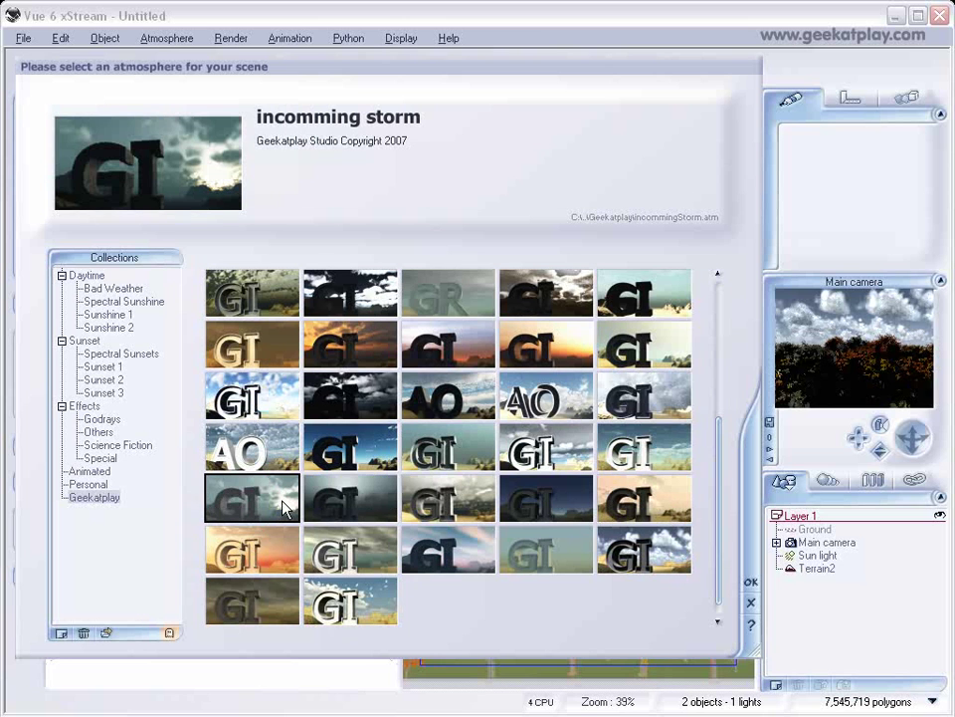
{"action": "left_click", "coordinate": [751, 588]}
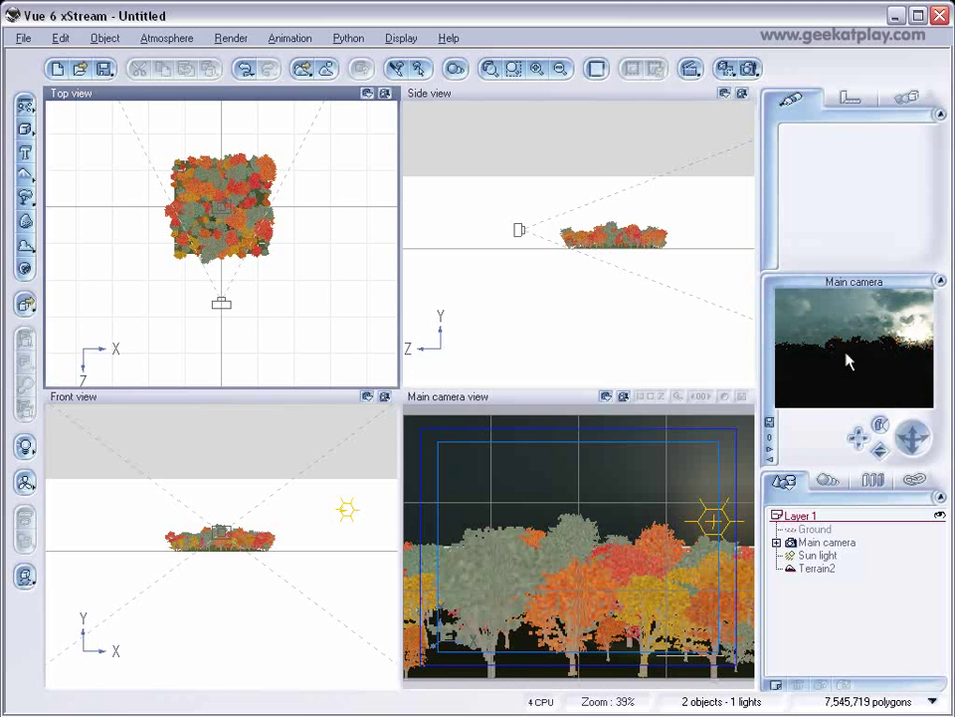
Step: Load the Sun Rain atmosphere preset in place of the storm, after previewing Sunset in Japan
{"action": "left_click", "coordinate": [168, 38]}
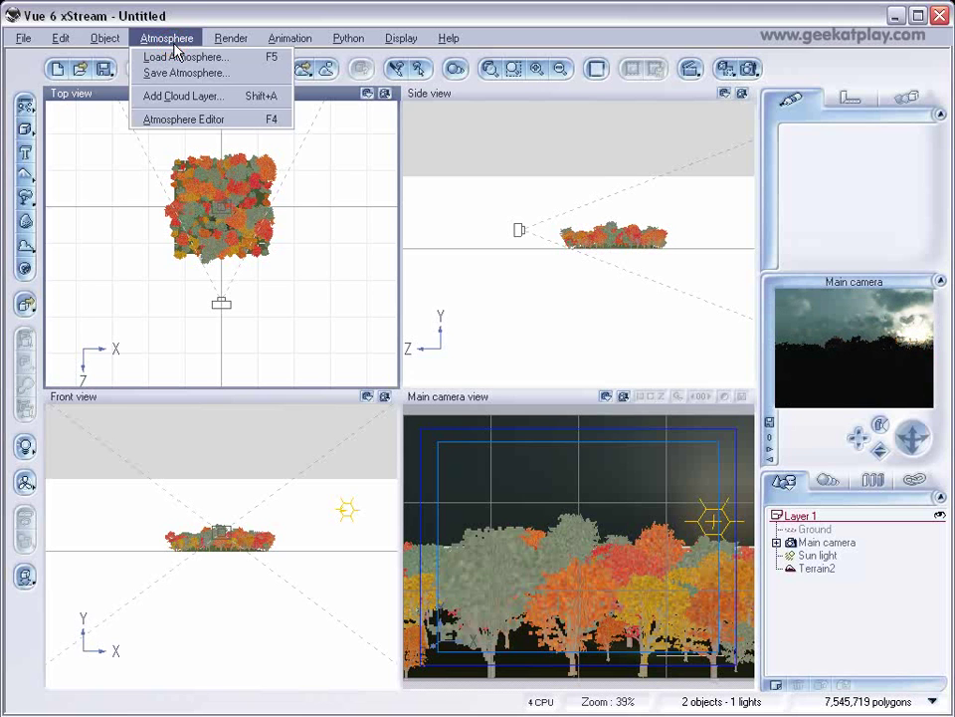
{"action": "left_click", "coordinate": [165, 54]}
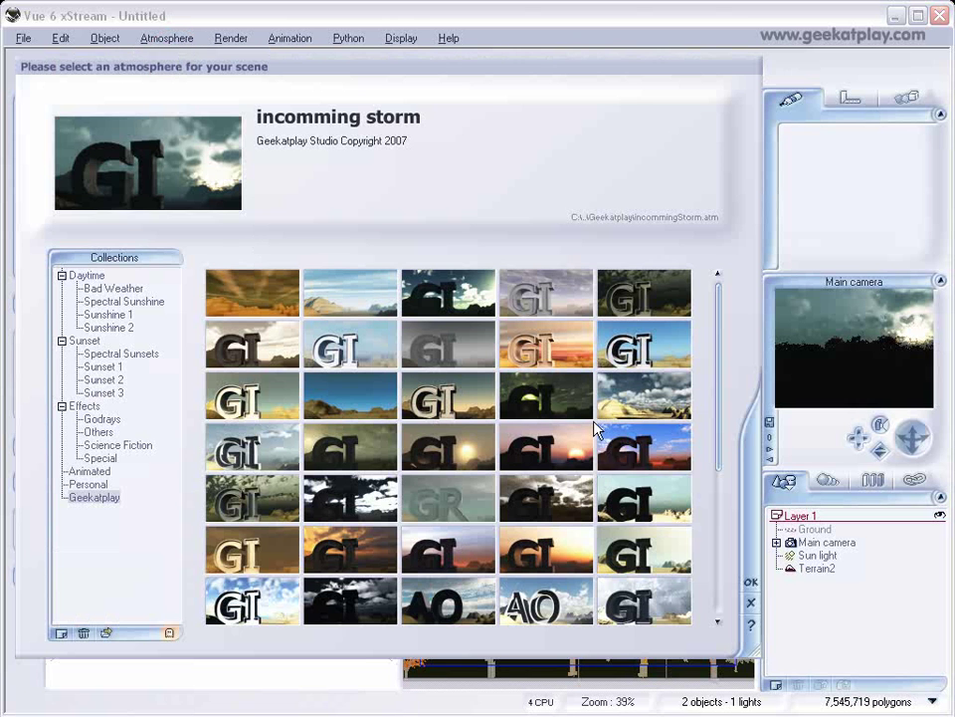
{"action": "left_click", "coordinate": [647, 446]}
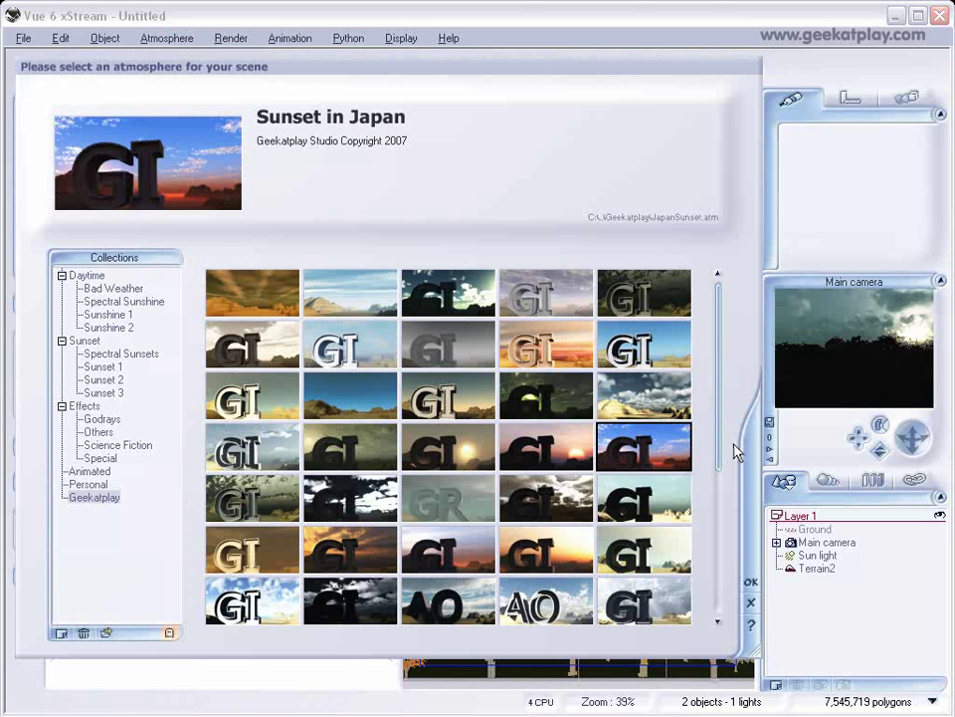
{"action": "left_click", "coordinate": [670, 593]}
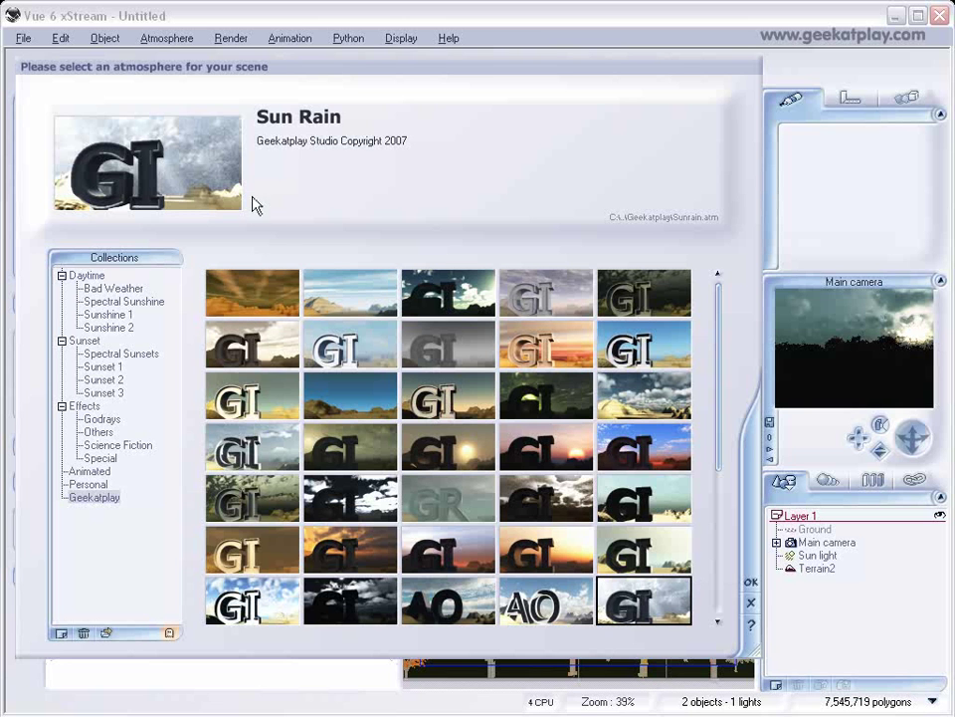
{"action": "left_click", "coordinate": [751, 586]}
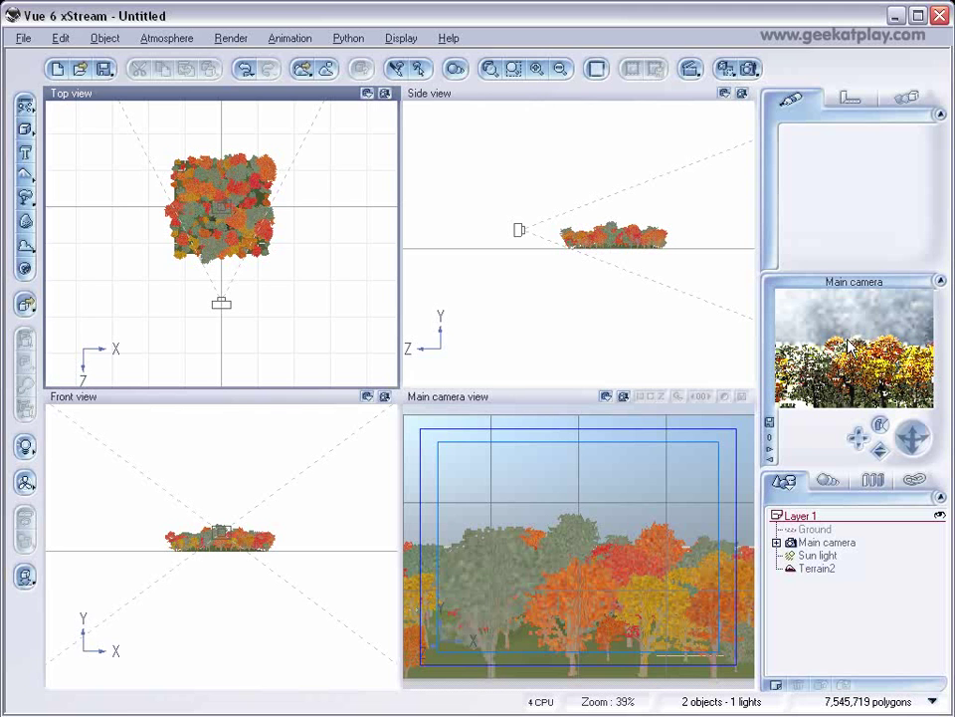
Step: In the Atmosphere Editor, review the Clouds and the Sky, Fog and Haze settings
{"action": "left_click", "coordinate": [145, 40]}
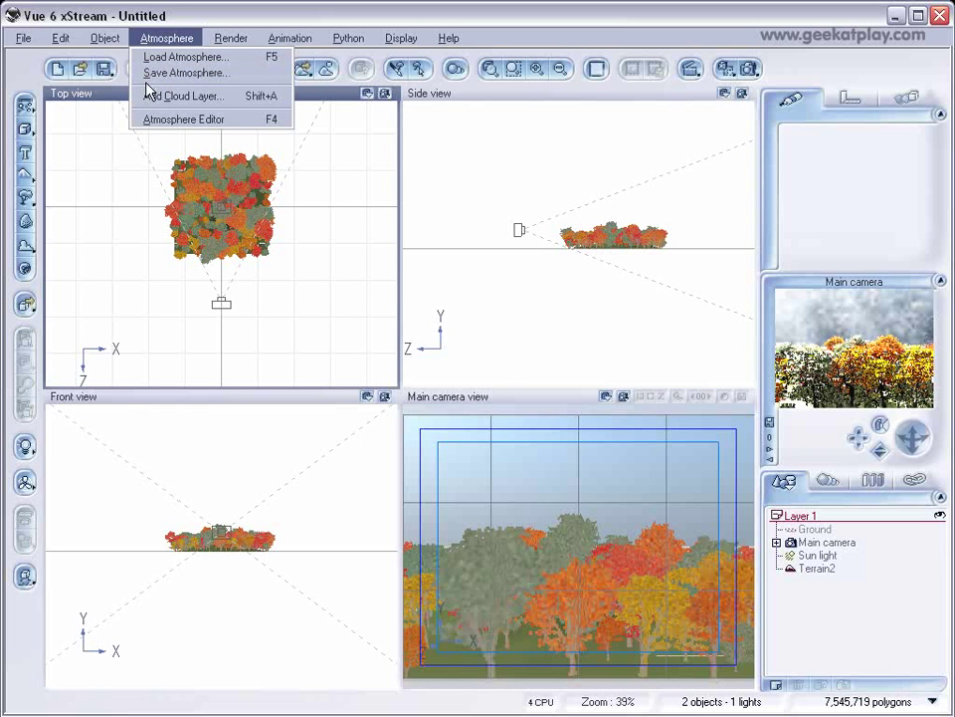
{"action": "left_click", "coordinate": [180, 120]}
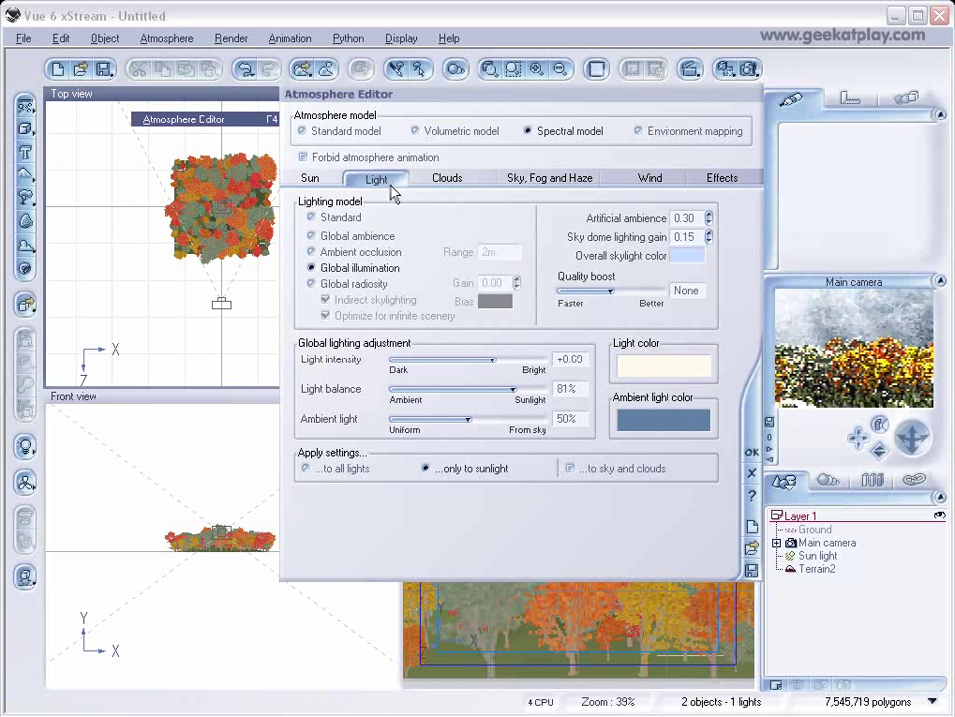
{"action": "left_click", "coordinate": [443, 185]}
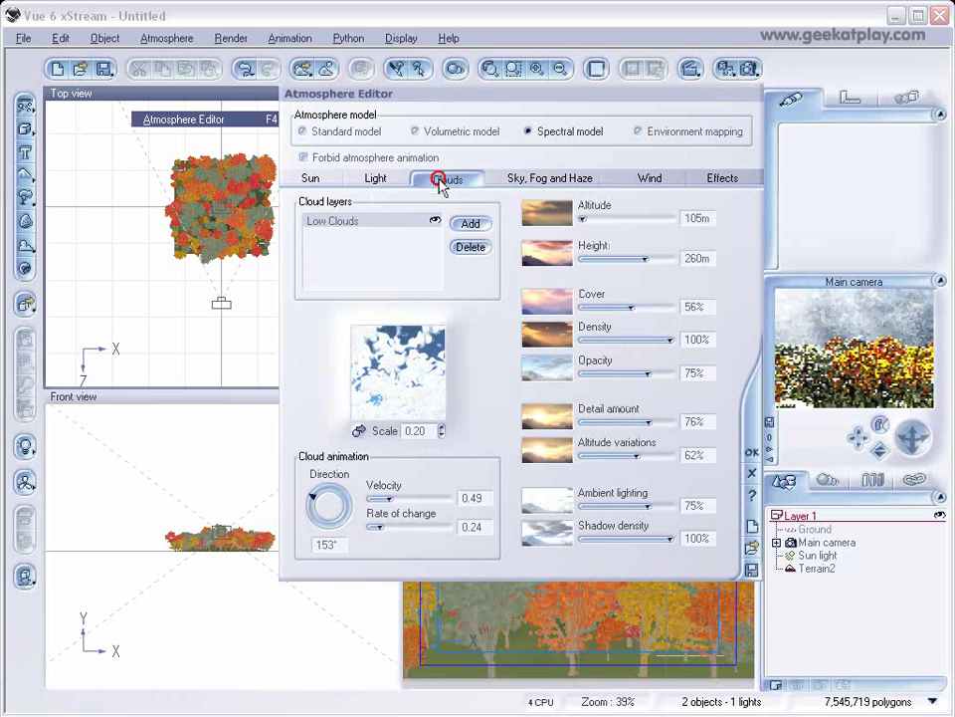
{"action": "left_click", "coordinate": [513, 181]}
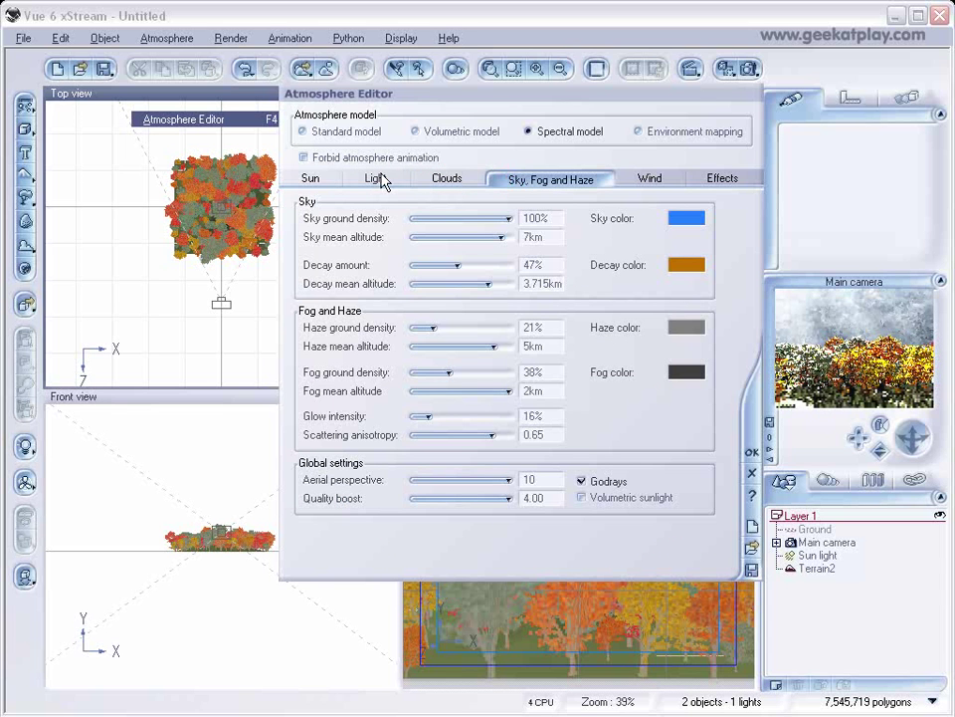
Step: Lower the sun's pitch to about 57° on the Sun tab and close the editor
{"action": "left_click", "coordinate": [310, 180]}
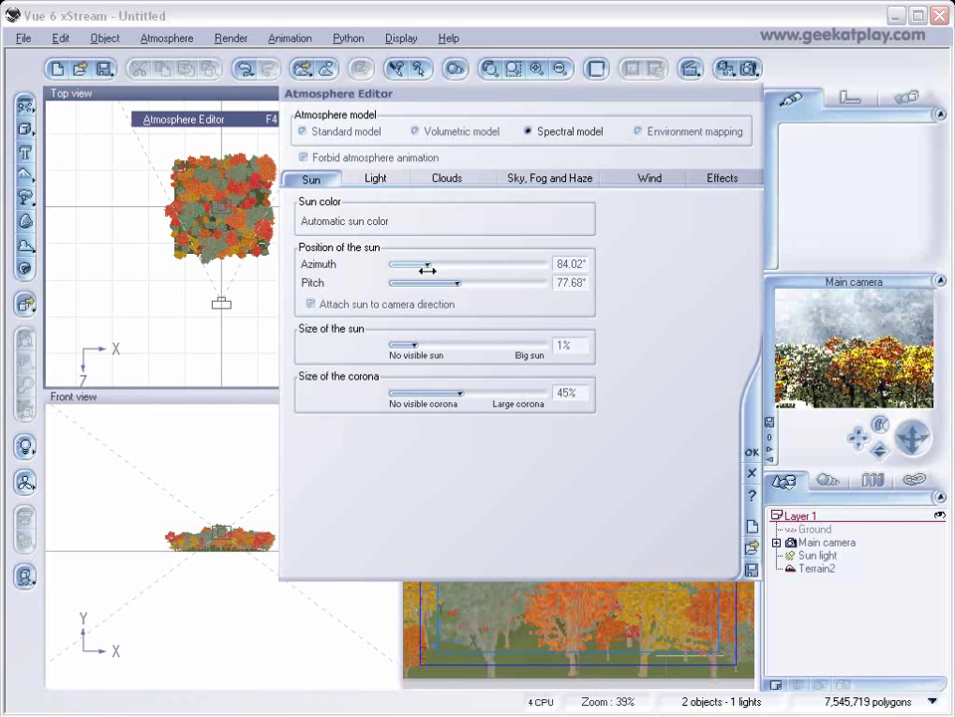
{"action": "left_click_drag", "start_coordinate": [448, 282], "coordinate": [446, 303]}
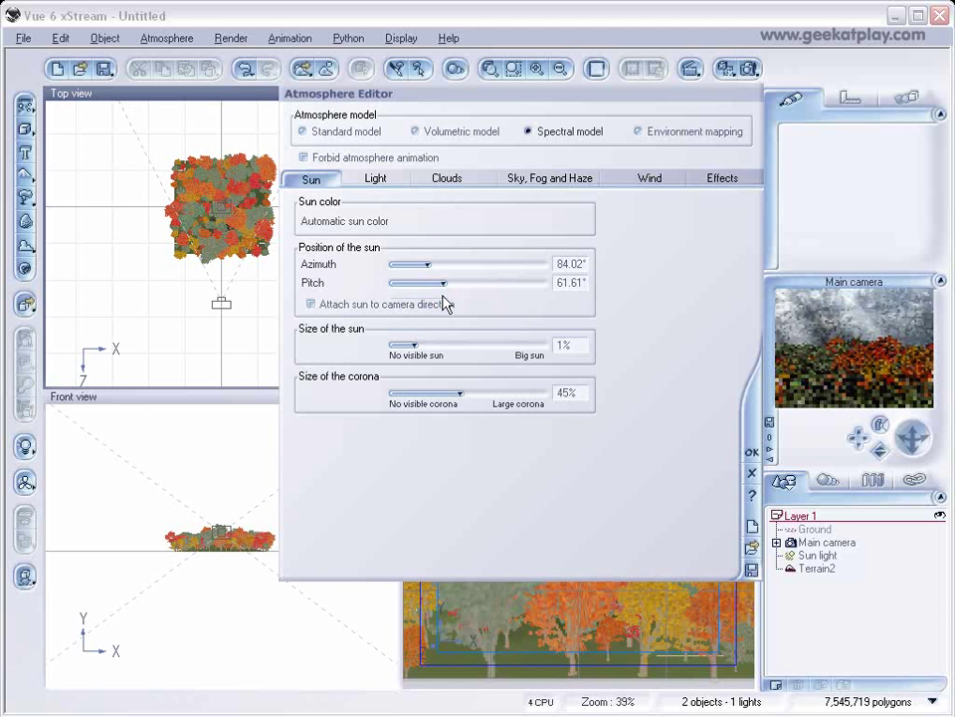
{"action": "mouse_move", "coordinate": [446, 300]}
{"action": "left_mouse_down"}
{"action": "mouse_move", "coordinate": [471, 303]}
{"action": "mouse_move", "coordinate": [466, 290]}
{"action": "mouse_move", "coordinate": [443, 294]}
{"action": "mouse_move", "coordinate": [461, 292]}
{"action": "left_mouse_up"}
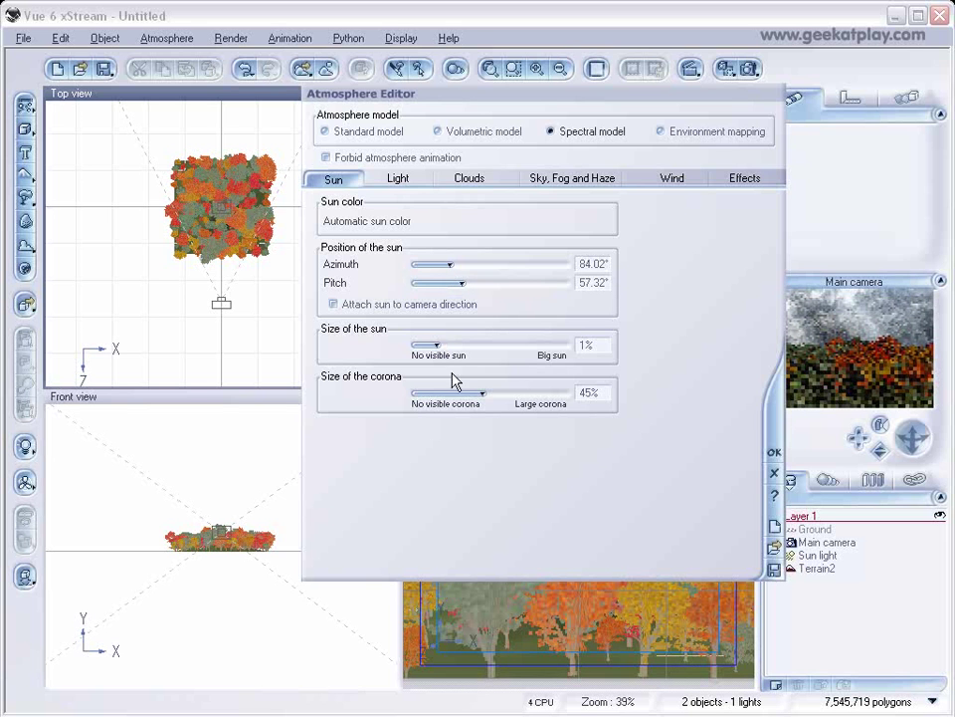
{"action": "left_click", "coordinate": [776, 475]}
{"action": "left_click", "coordinate": [166, 38]}
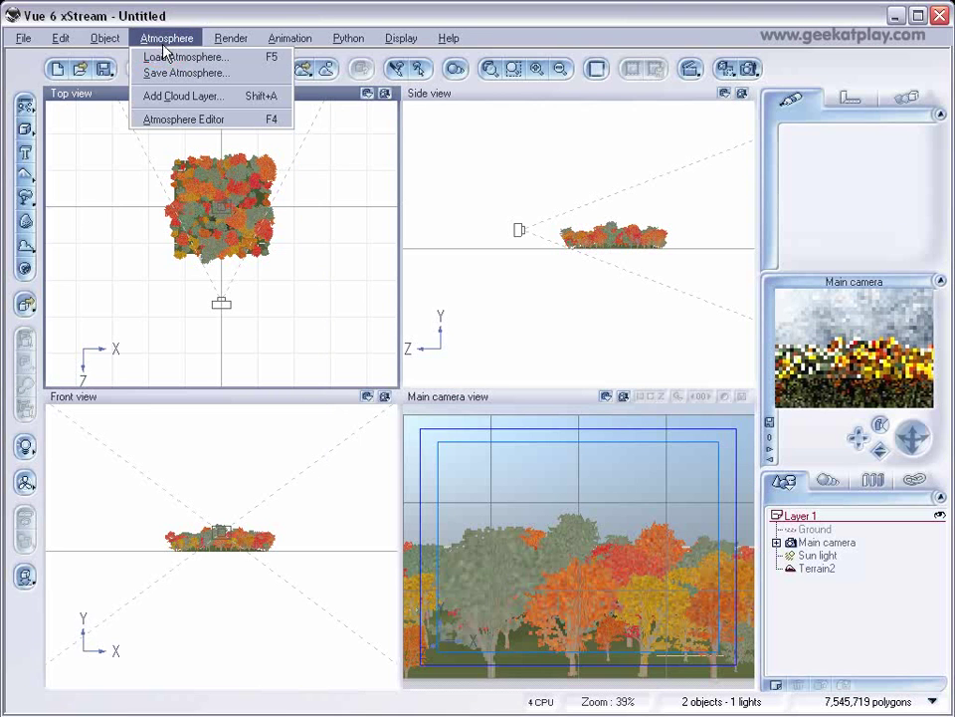
Step: Preview the Racing Time preset, then apply Basic Waves as the atmosphere
{"action": "left_click", "coordinate": [166, 58]}
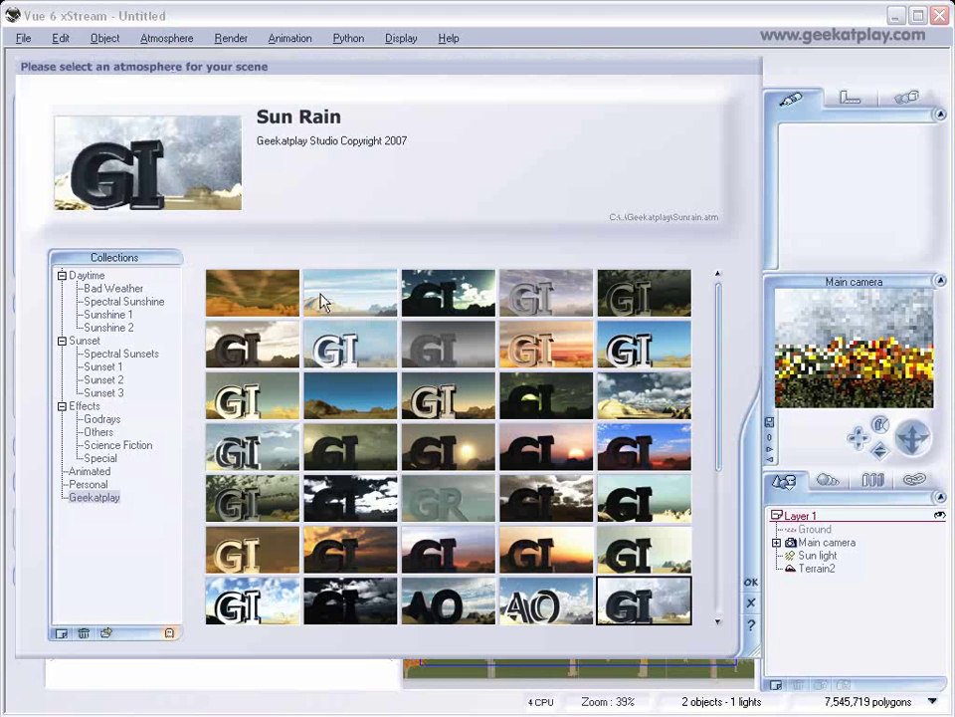
{"action": "left_click", "coordinate": [555, 505]}
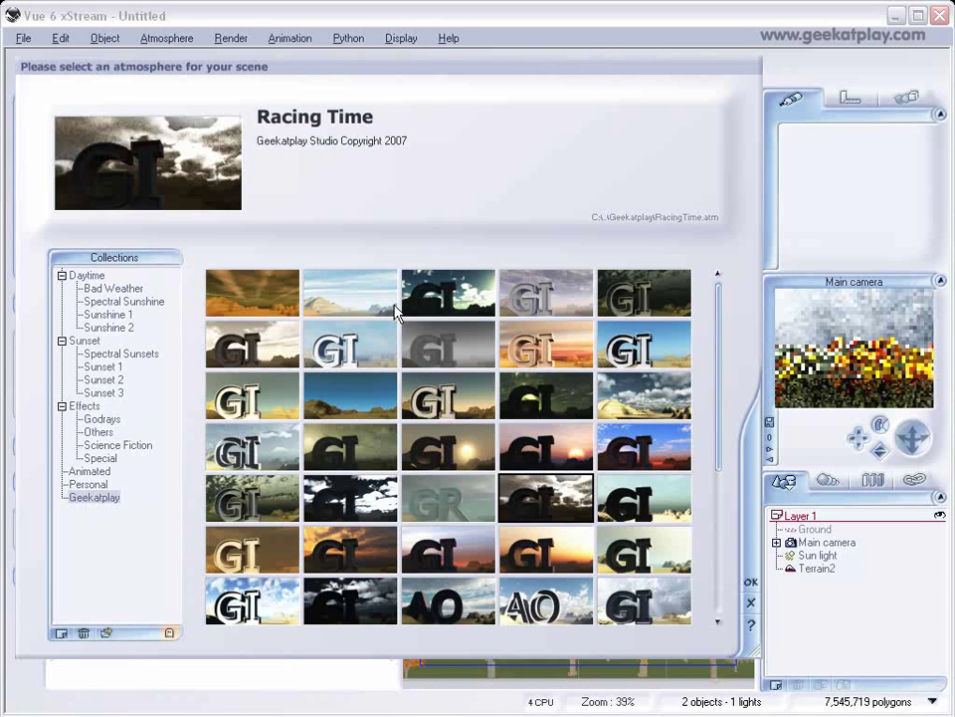
{"action": "left_click", "coordinate": [356, 292]}
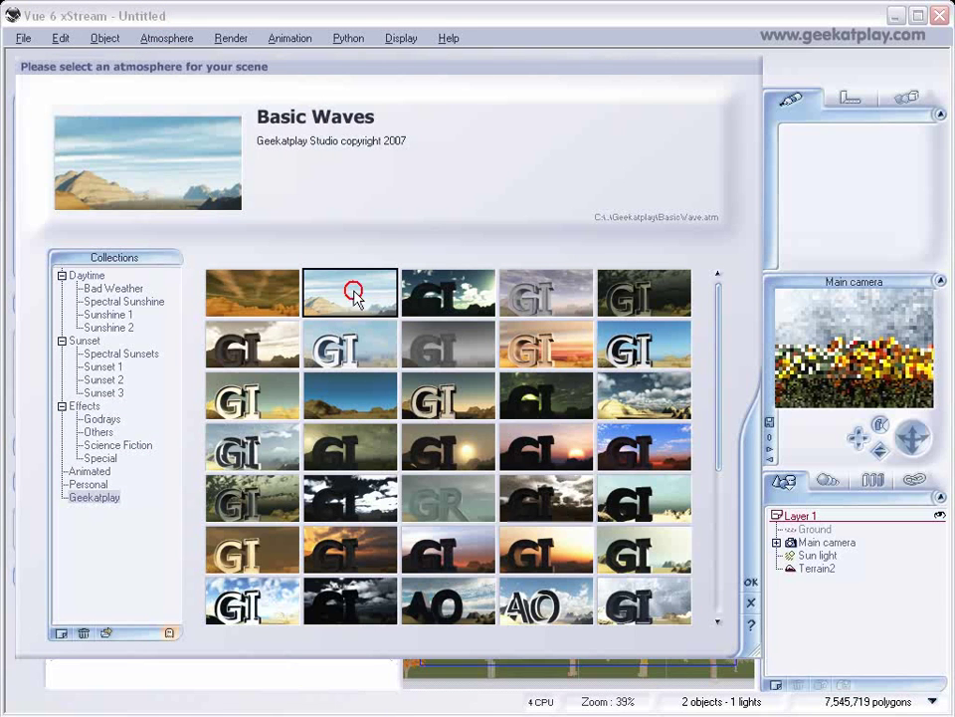
{"action": "left_click", "coordinate": [752, 582]}
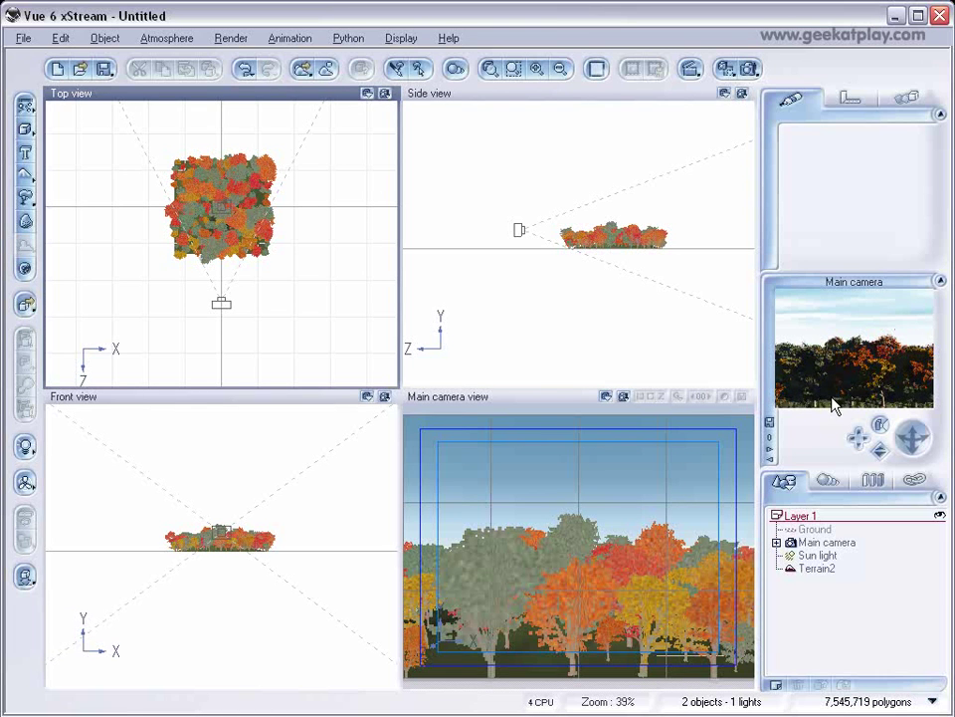
Step: Render the scene on screen at Final quality and 640x480 resolution
{"action": "left_click", "coordinate": [748, 68]}
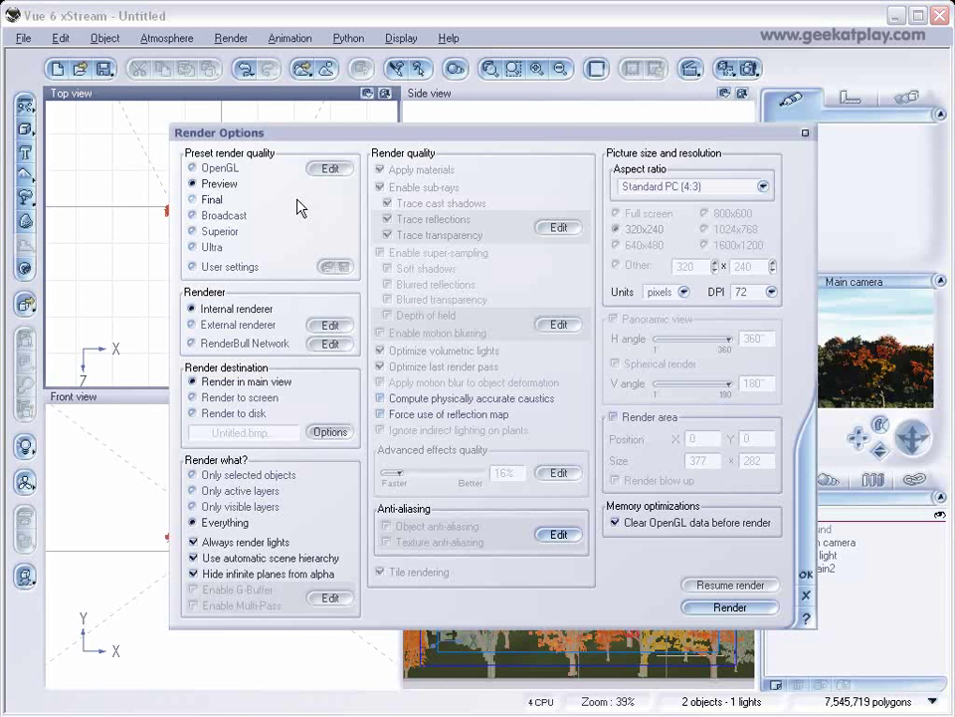
{"action": "left_click", "coordinate": [194, 200]}
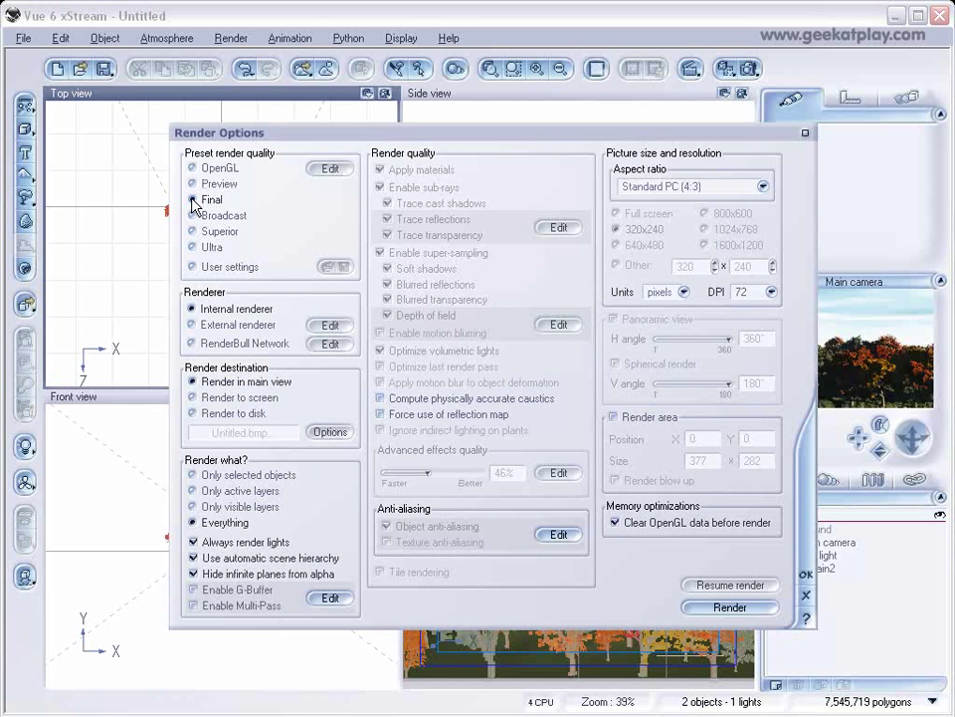
{"action": "left_click", "coordinate": [193, 397]}
{"action": "left_click", "coordinate": [615, 245]}
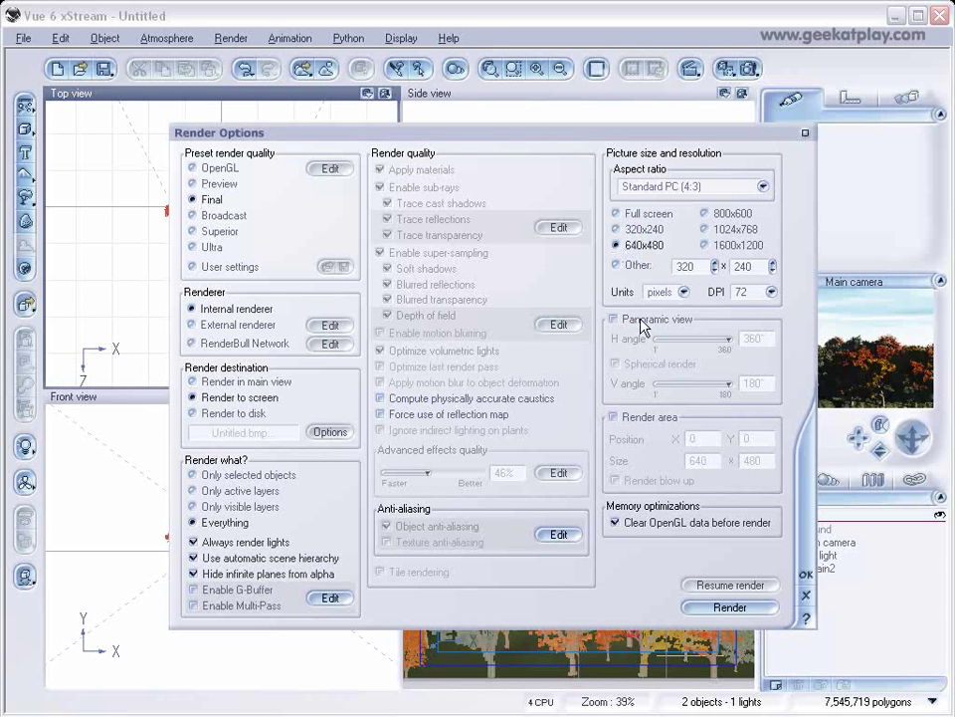
{"action": "left_click", "coordinate": [728, 609]}
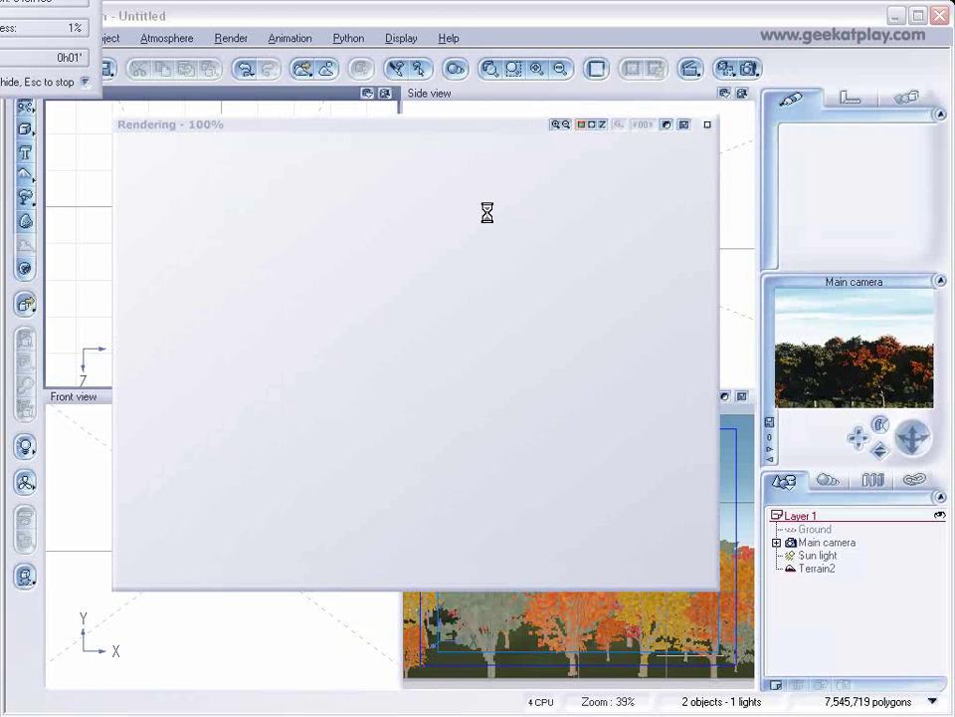